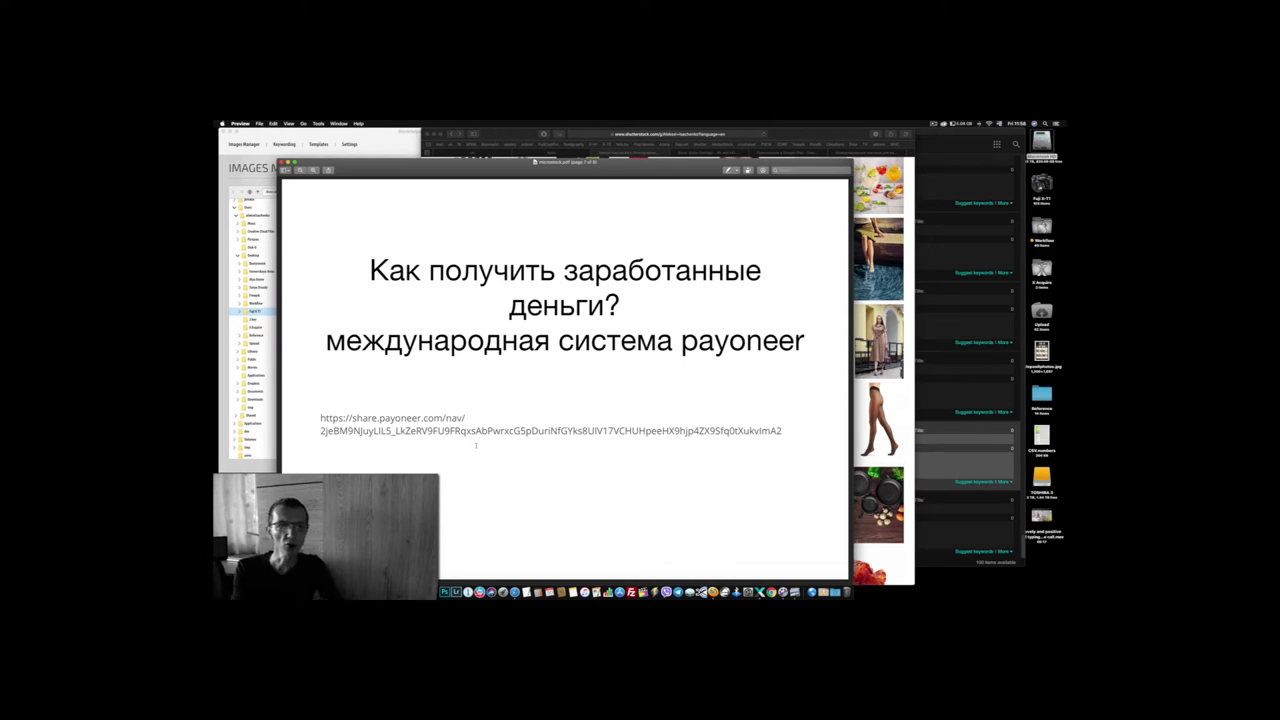
Review the PDF pages with the Payoneer link, stock-site referral links and further stock agency addresses, and close the document.
scroll(476, 445, down, 5)
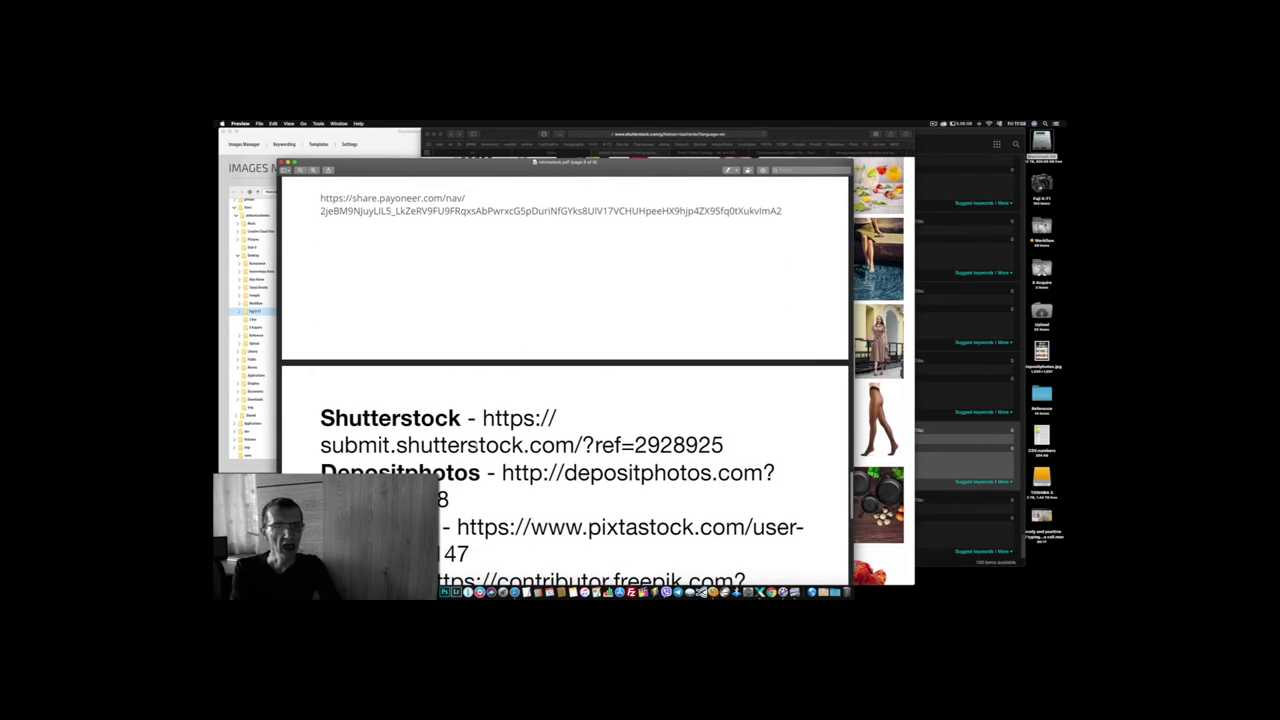
scroll(476, 446, down, 4)
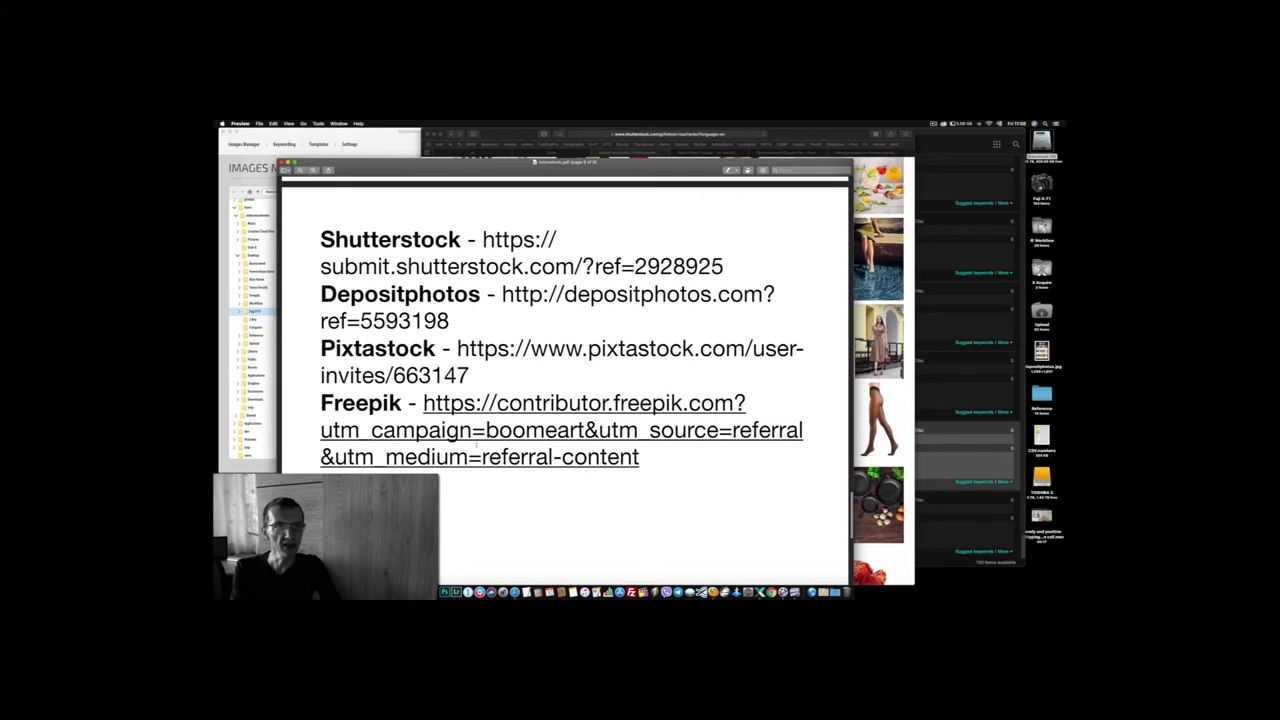
scroll(476, 446, up, 1)
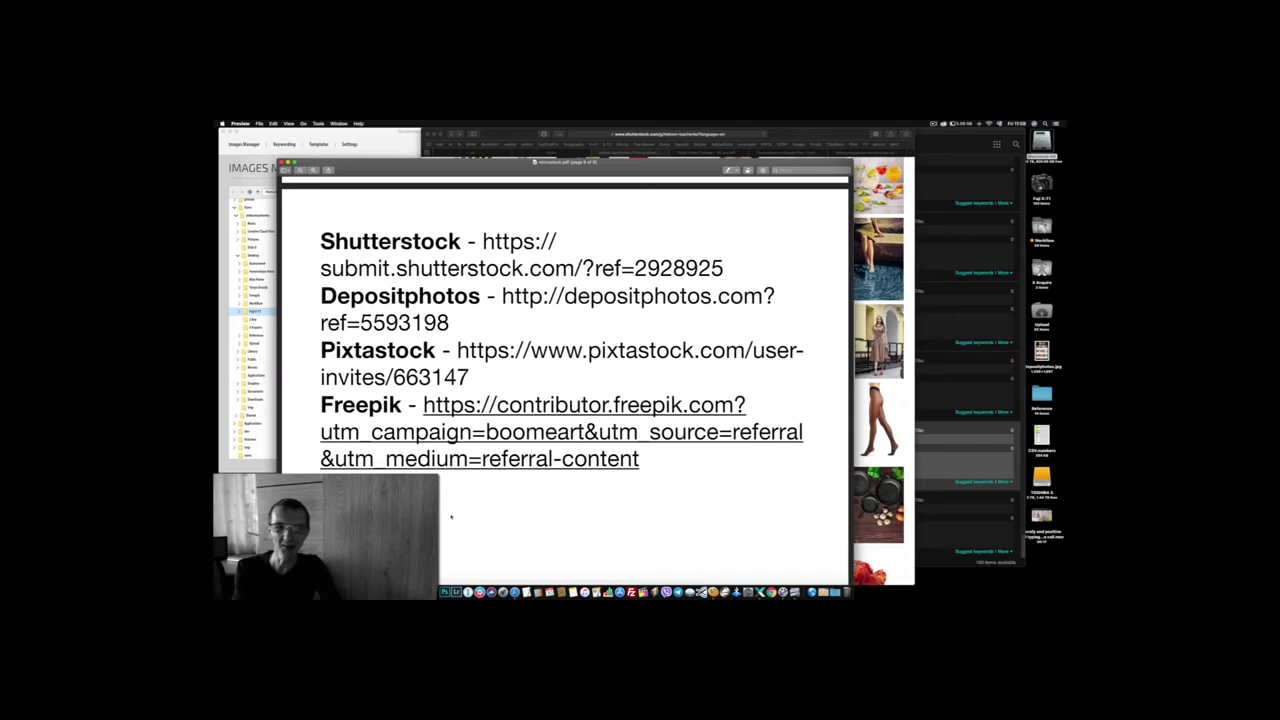
scroll(451, 516, down, 10)
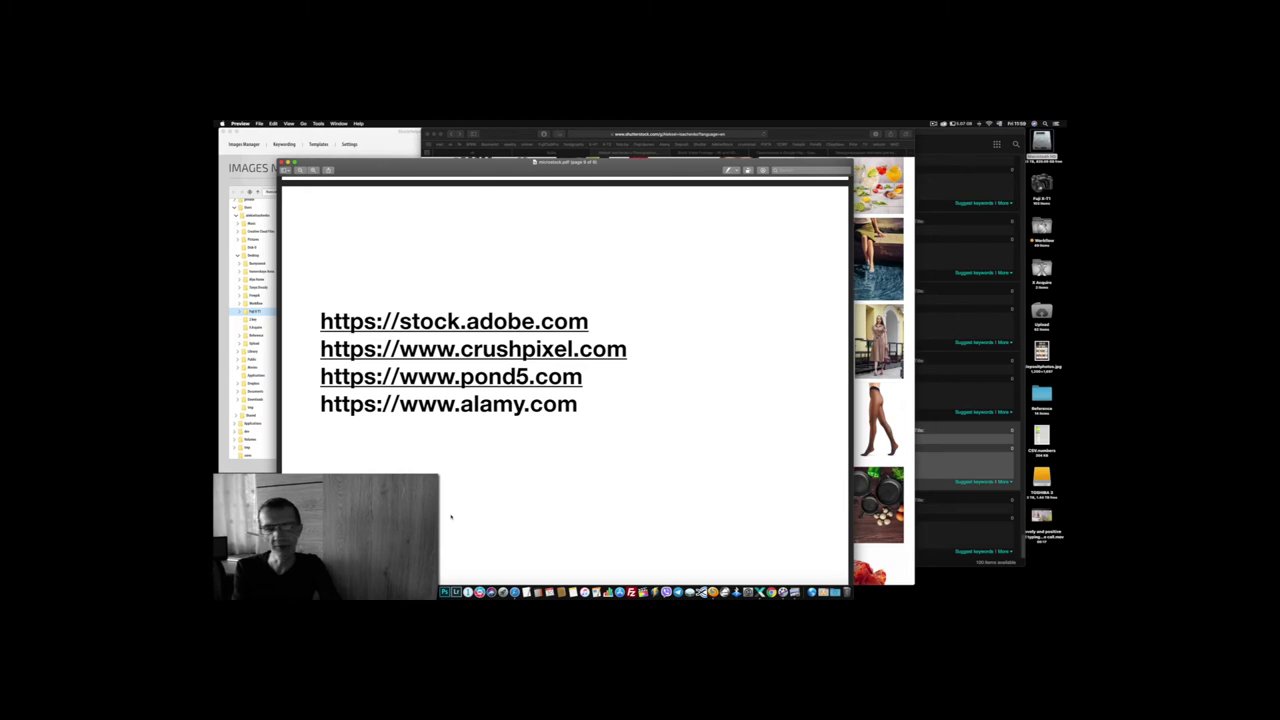
scroll(451, 516, down, 1)
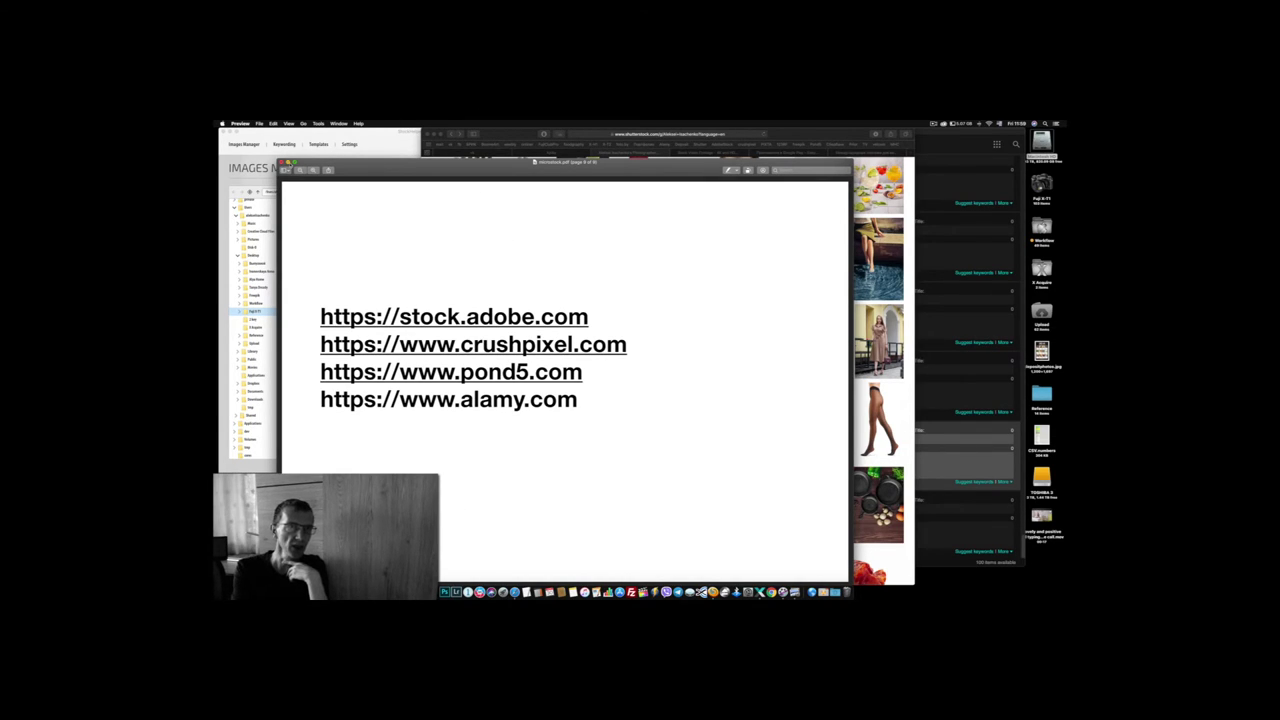
click(285, 162)
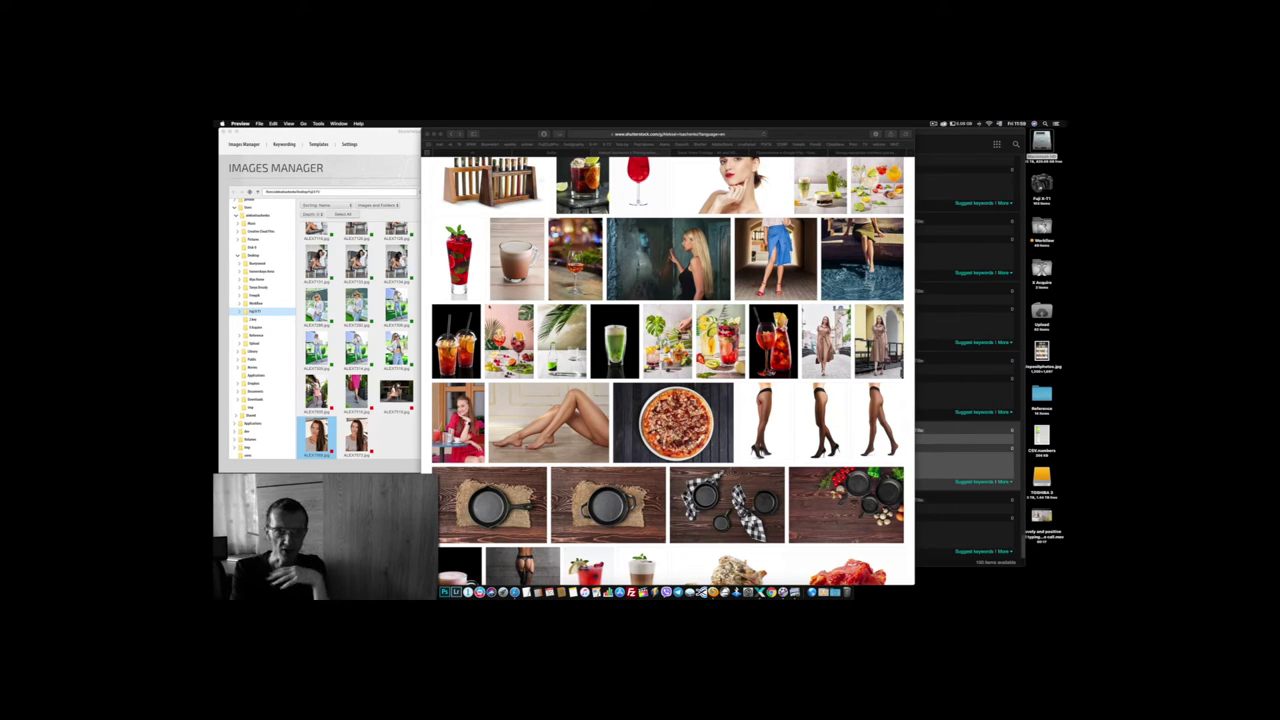
Browse the Shutterstock portfolio page from its header to the last row of images to examine the range of subjects.
scroll(645, 354, up, 10)
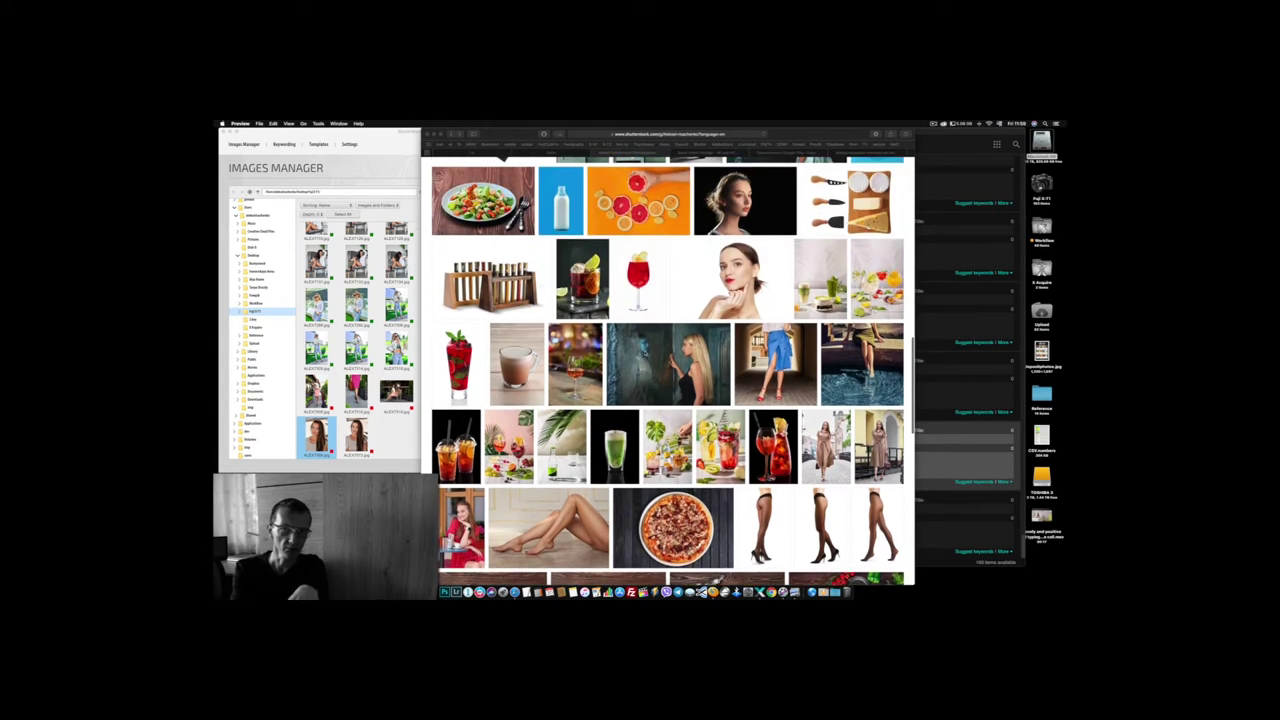
scroll(646, 353, up, 5)
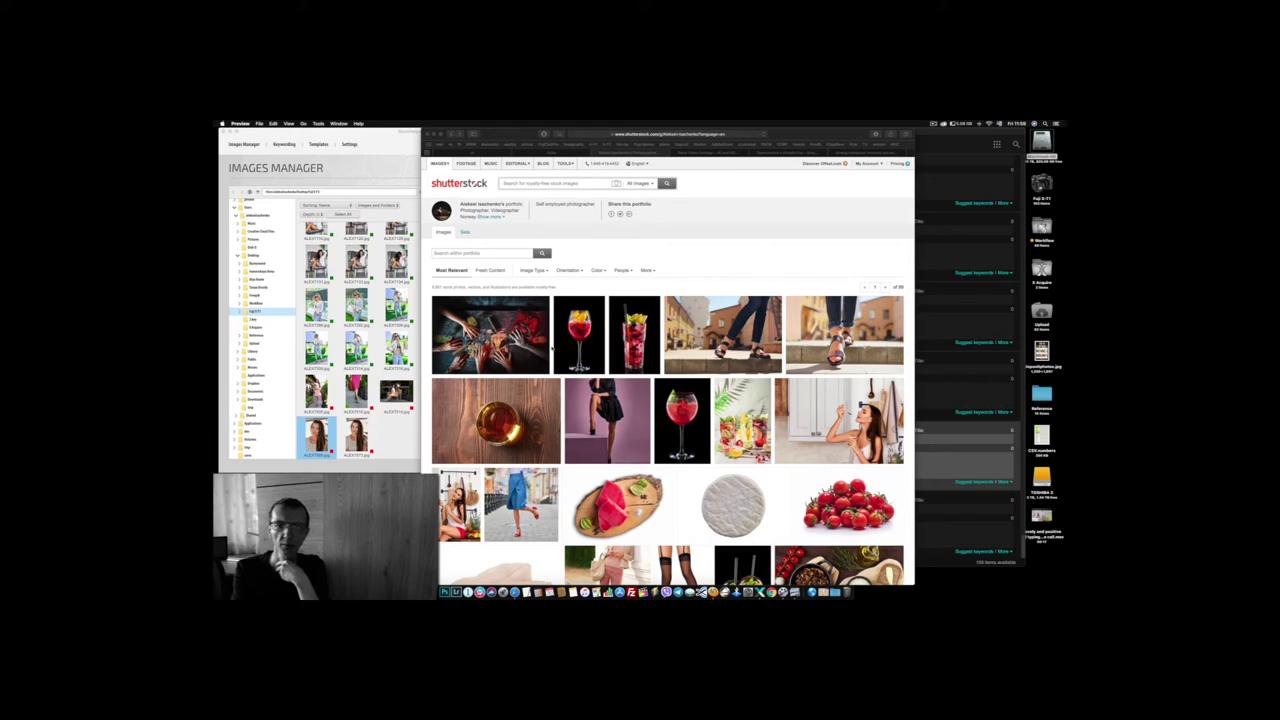
scroll(551, 348, down, 6)
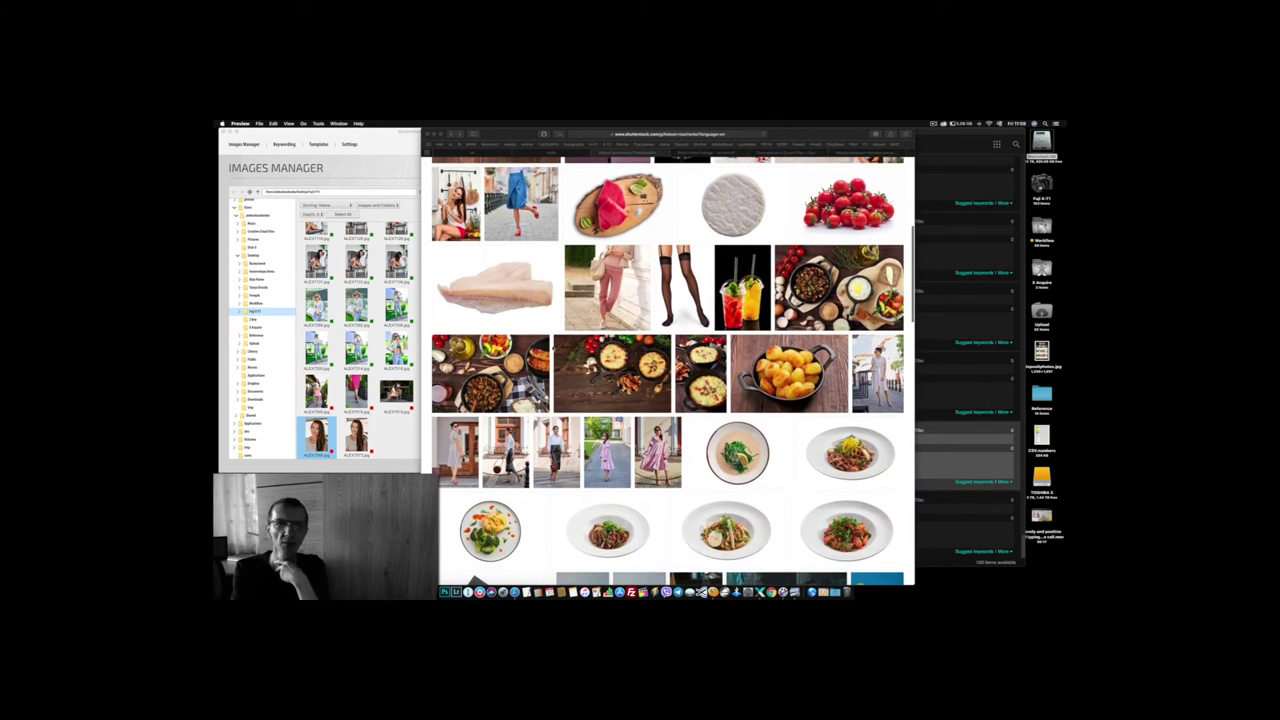
scroll(551, 348, down, 6)
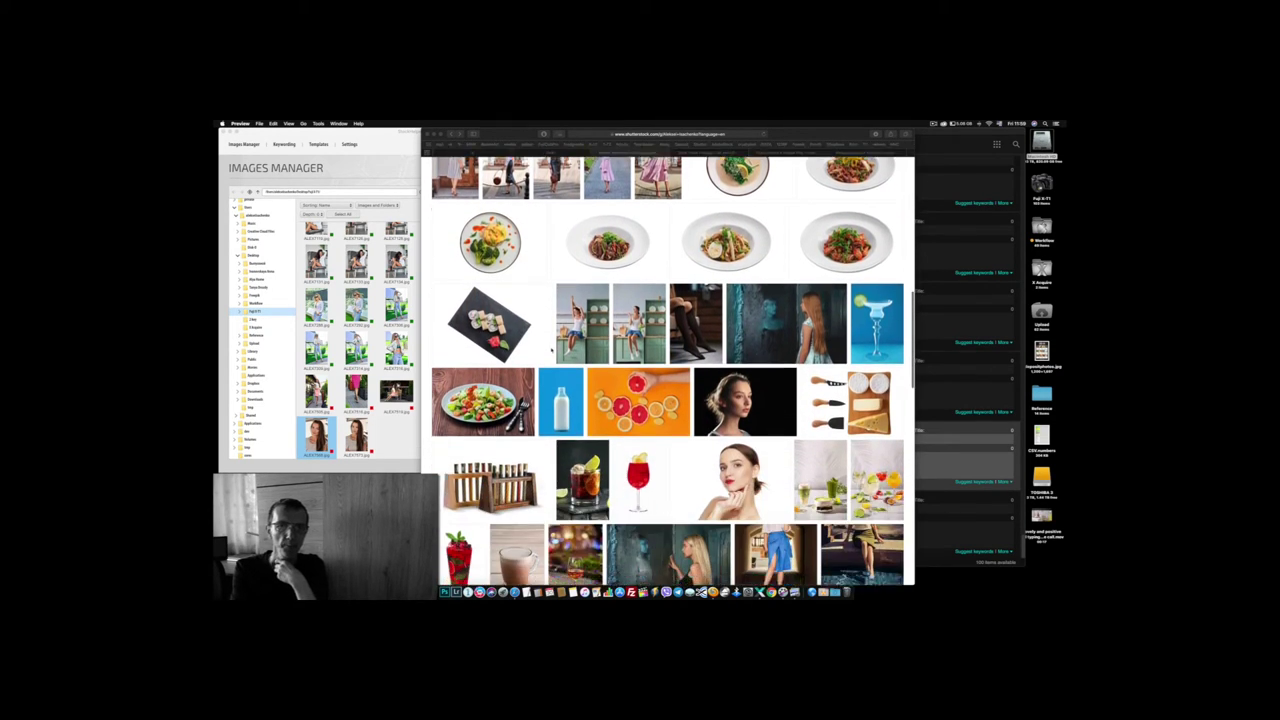
scroll(551, 348, down, 10)
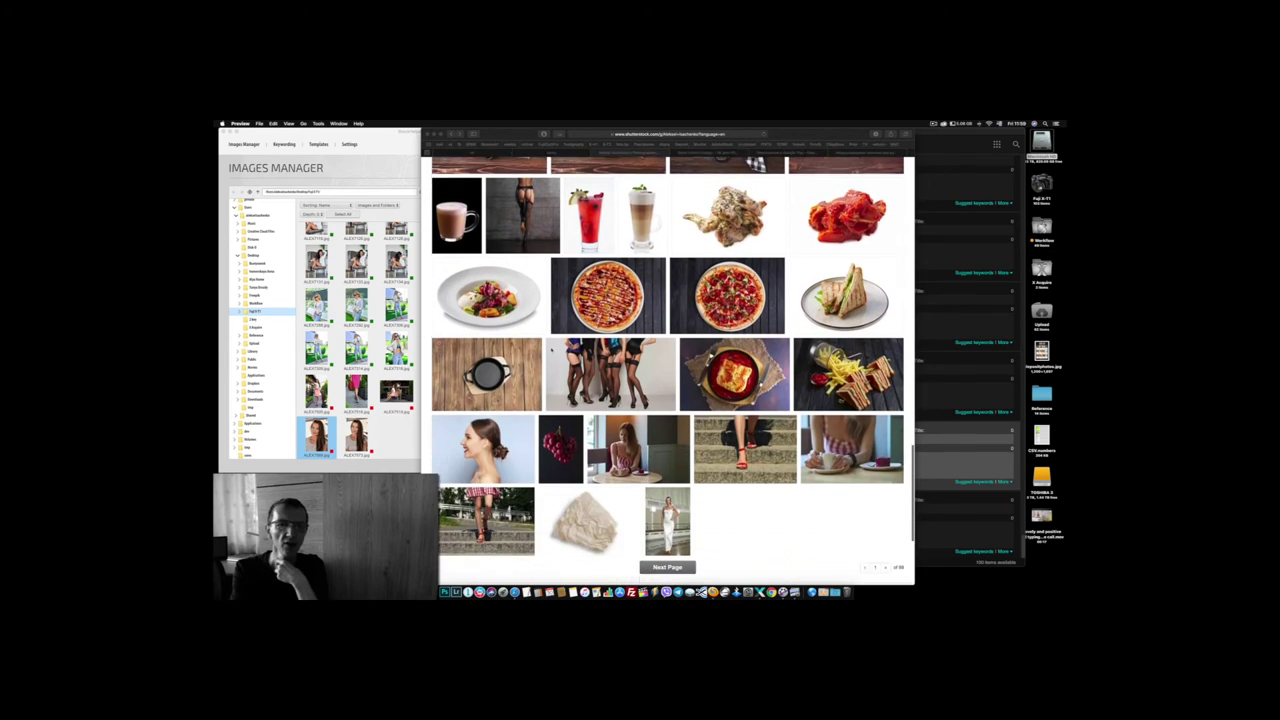
scroll(551, 348, down, 2)
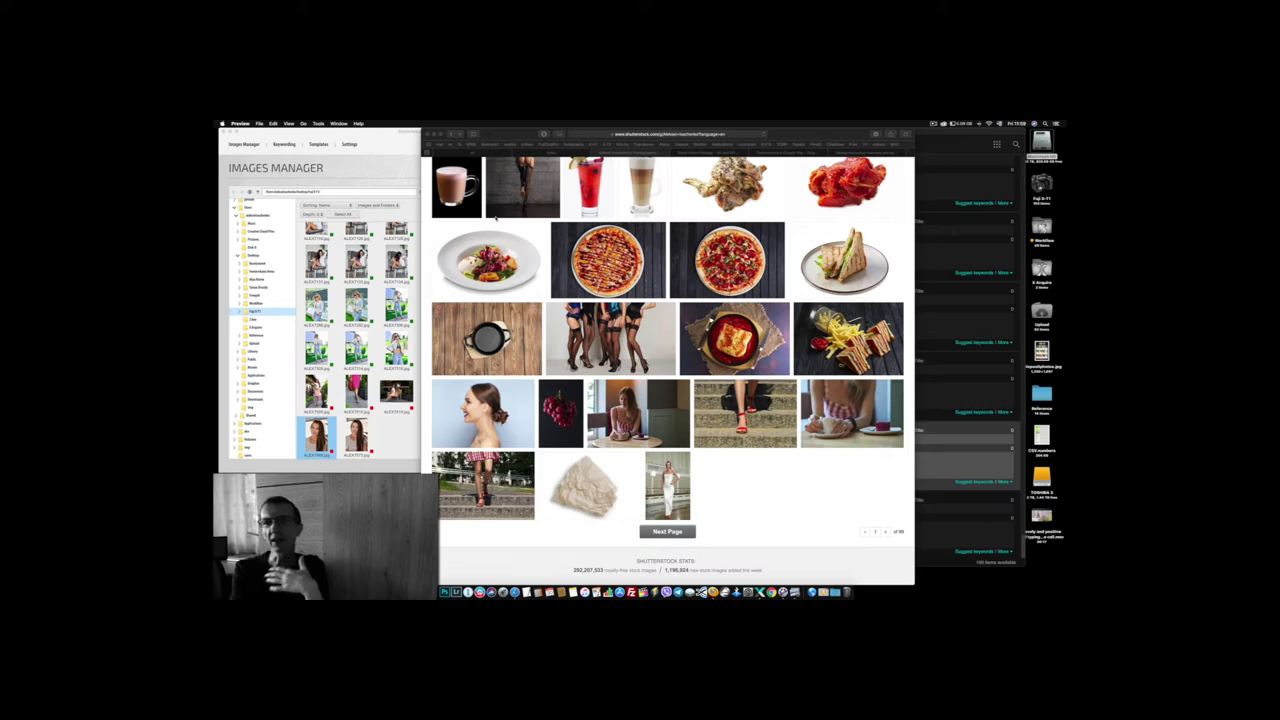
scroll(496, 216, up, 10)
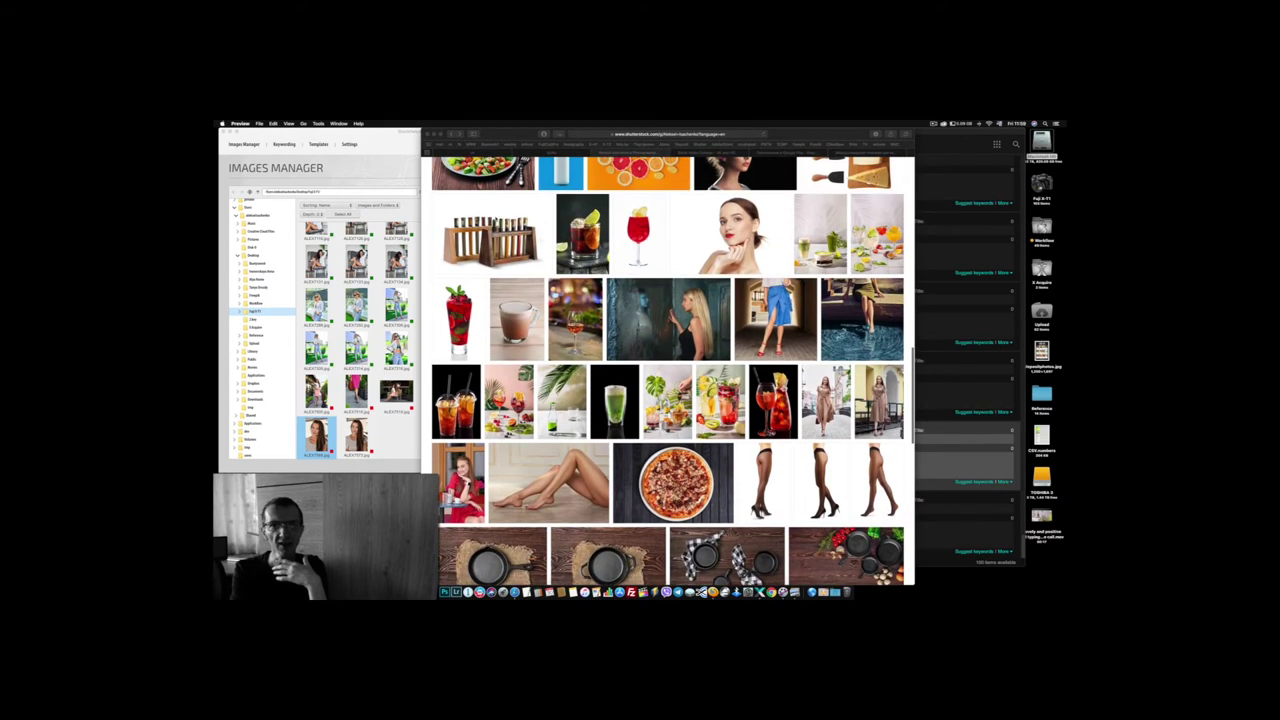
scroll(761, 400, up, 5)
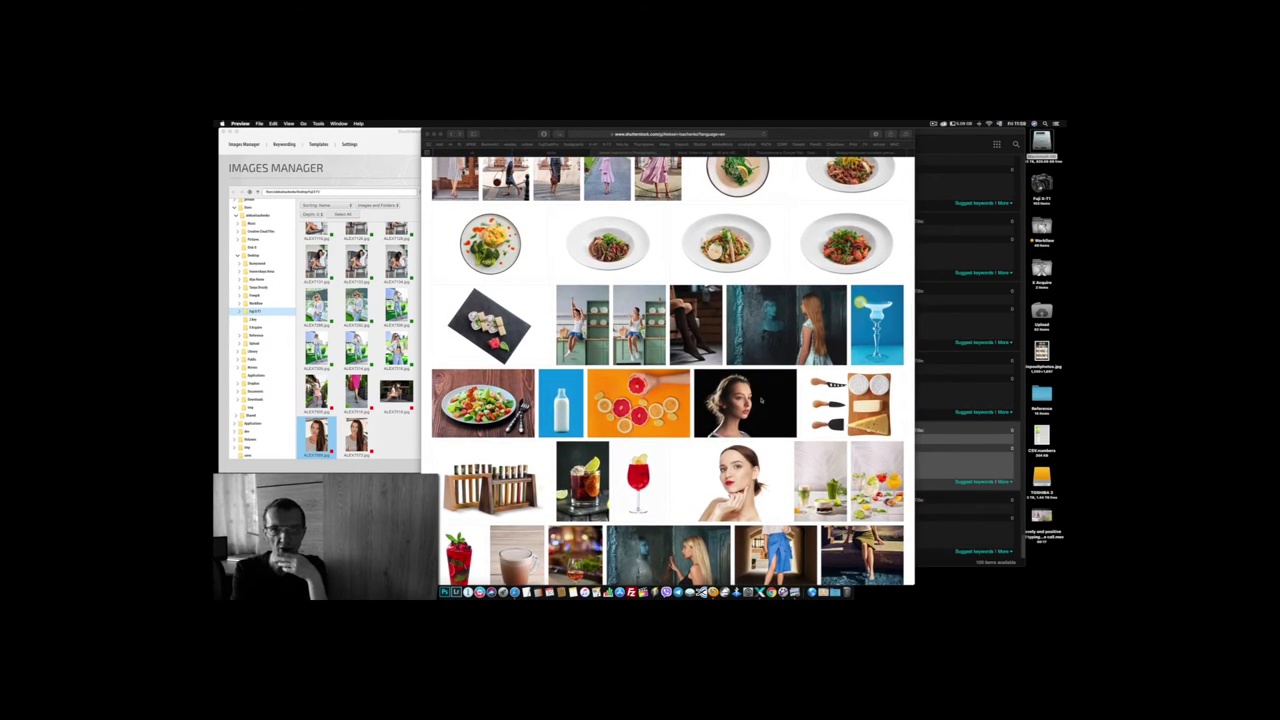
Open the woman's profile portrait on the black background and highlight the first sentence of its description.
click(761, 400)
click(755, 416)
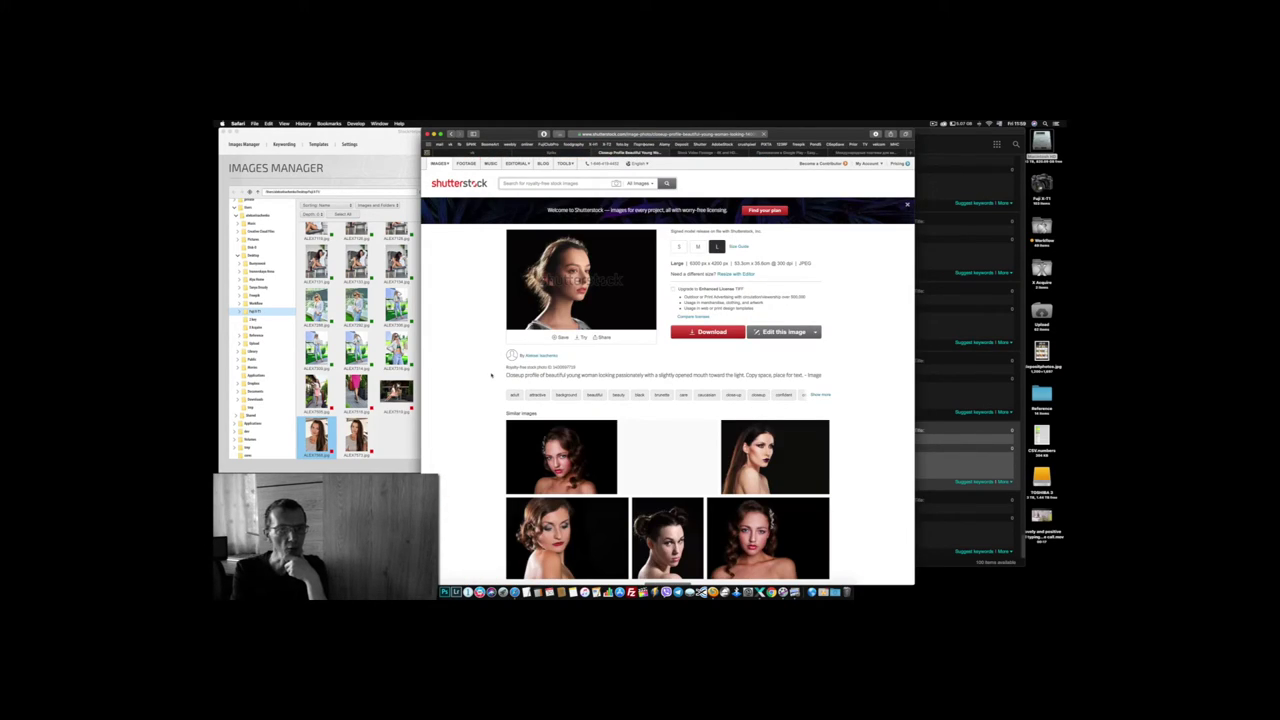
drag(491, 375, 746, 375)
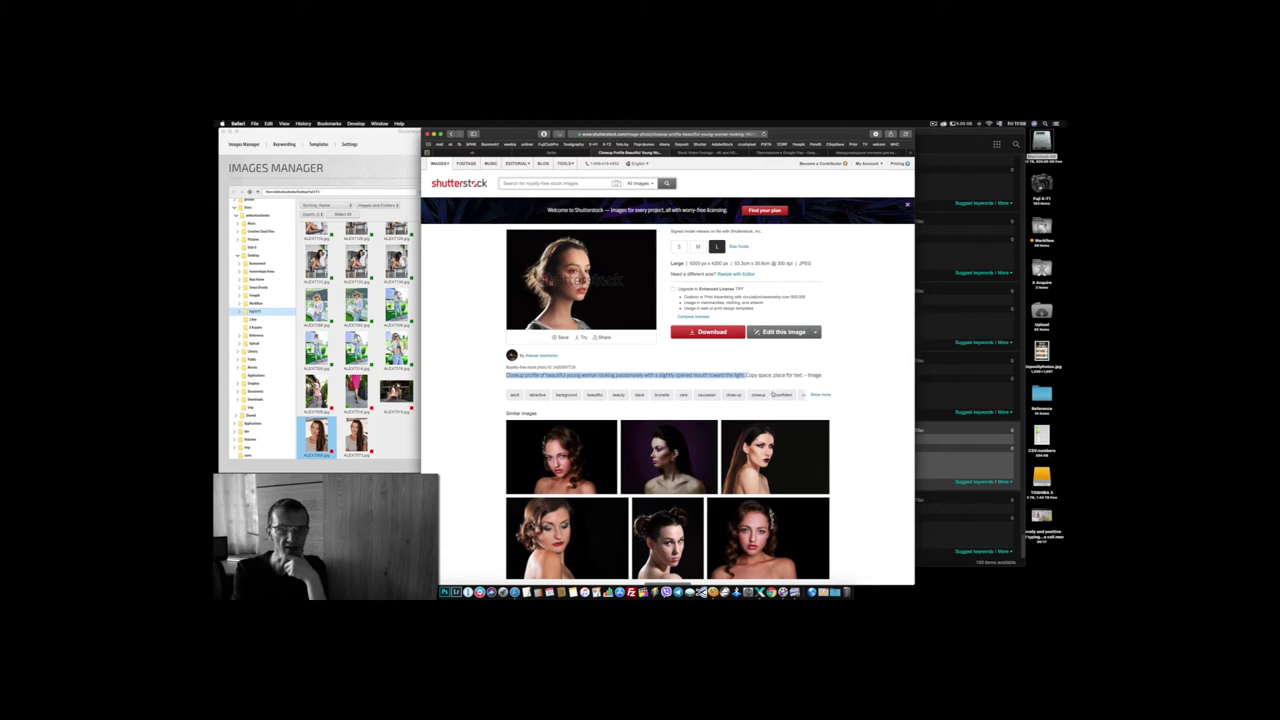
click(863, 357)
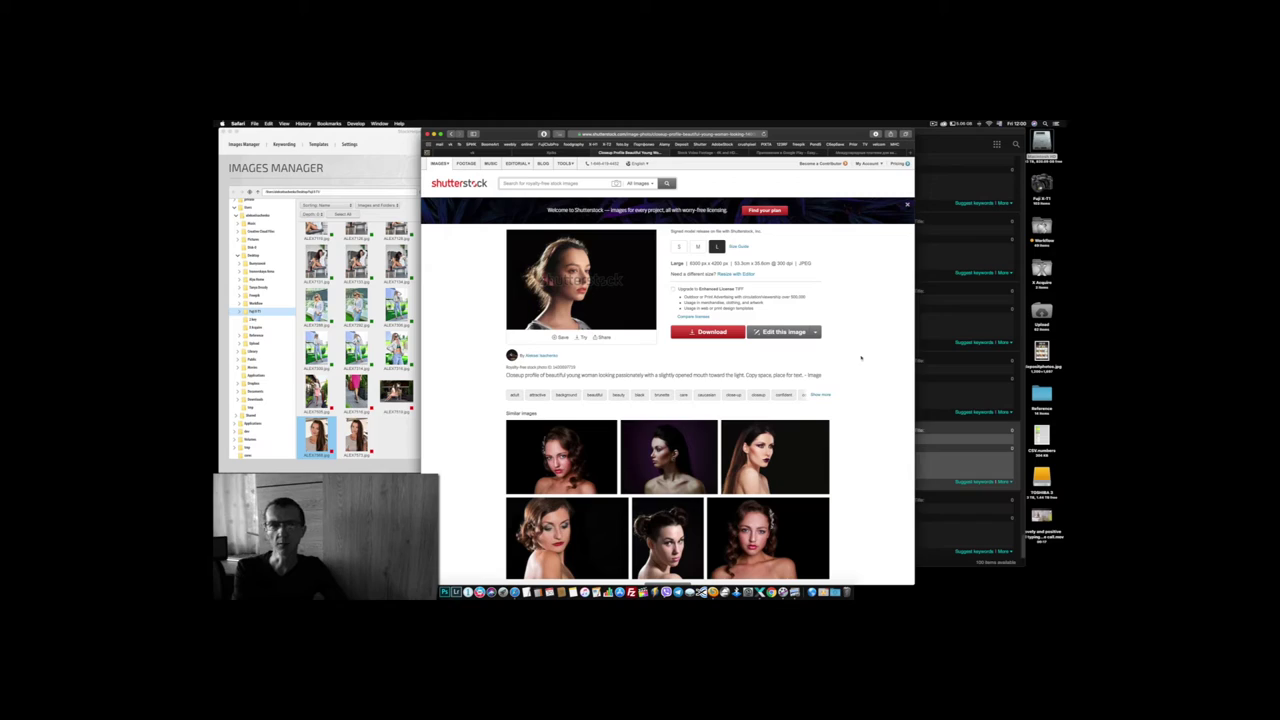
Look at the StockHelper window, and switch to Safari to view the program's VK community page.
click(381, 153)
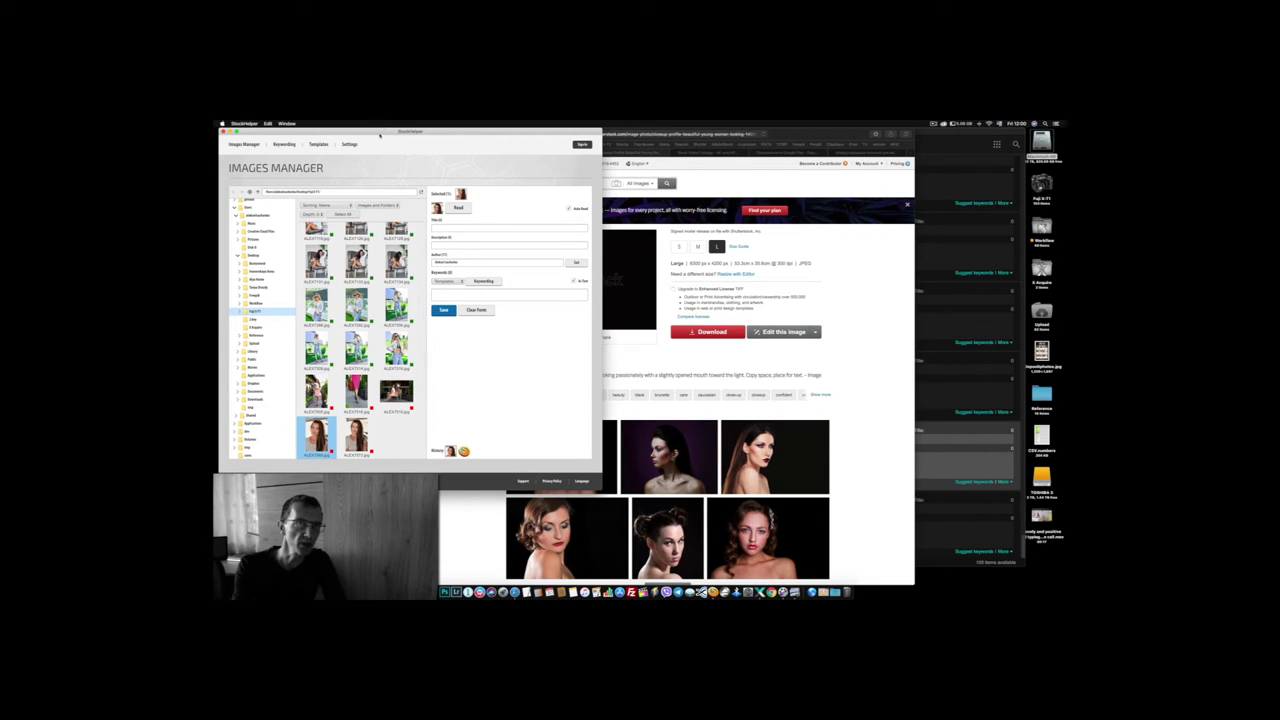
click(801, 137)
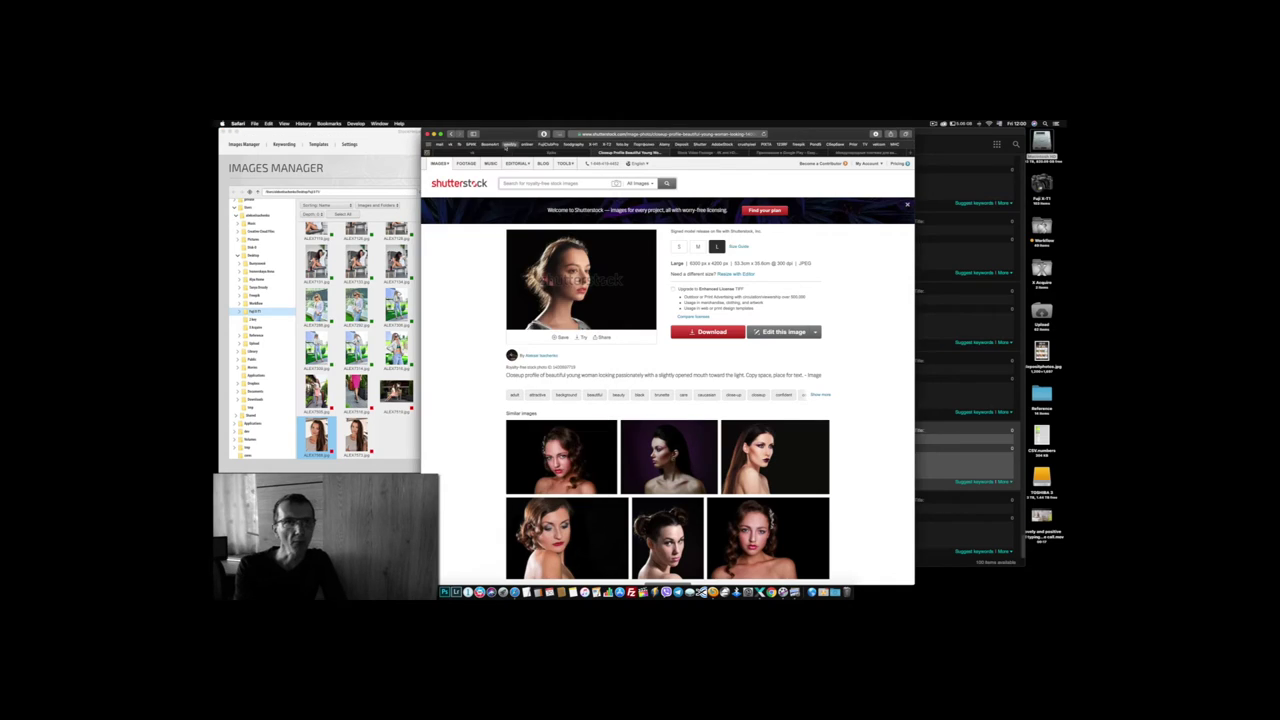
key(ctrl+Tab)
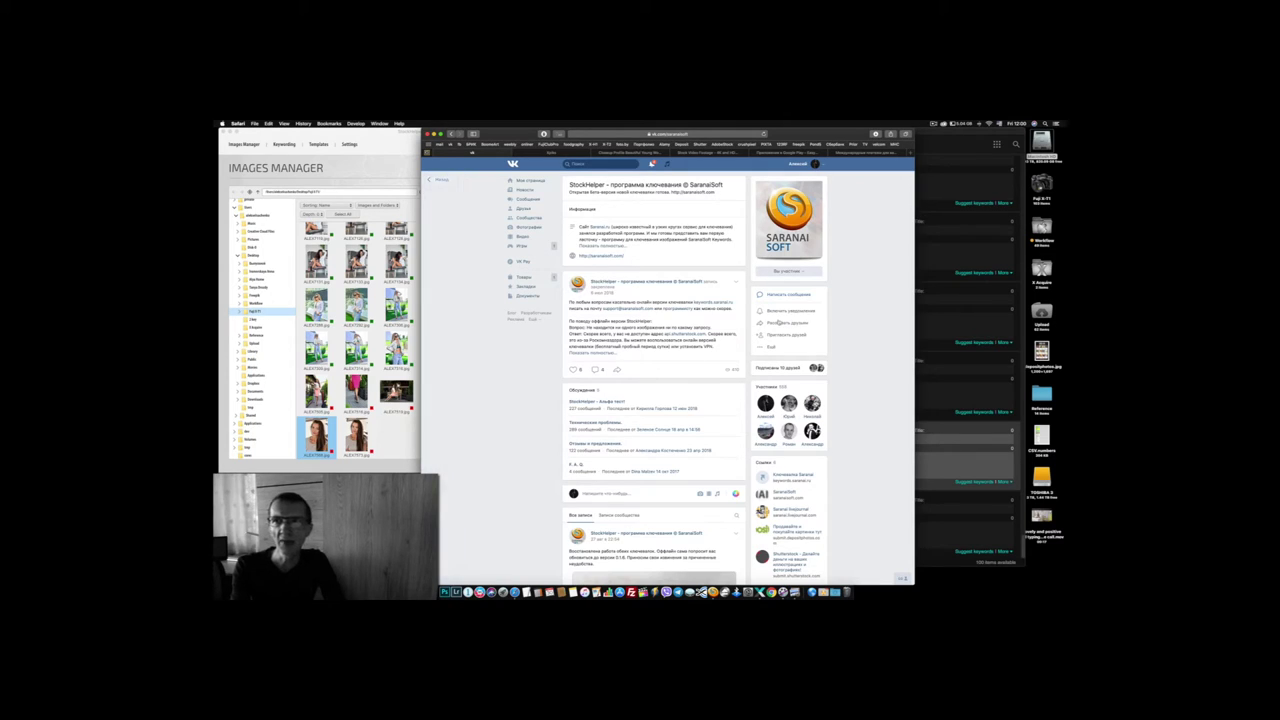
Compare the Xpiks and StockHelper windows, and switch to Safari to view the Xpiks VK community page.
click(919, 162)
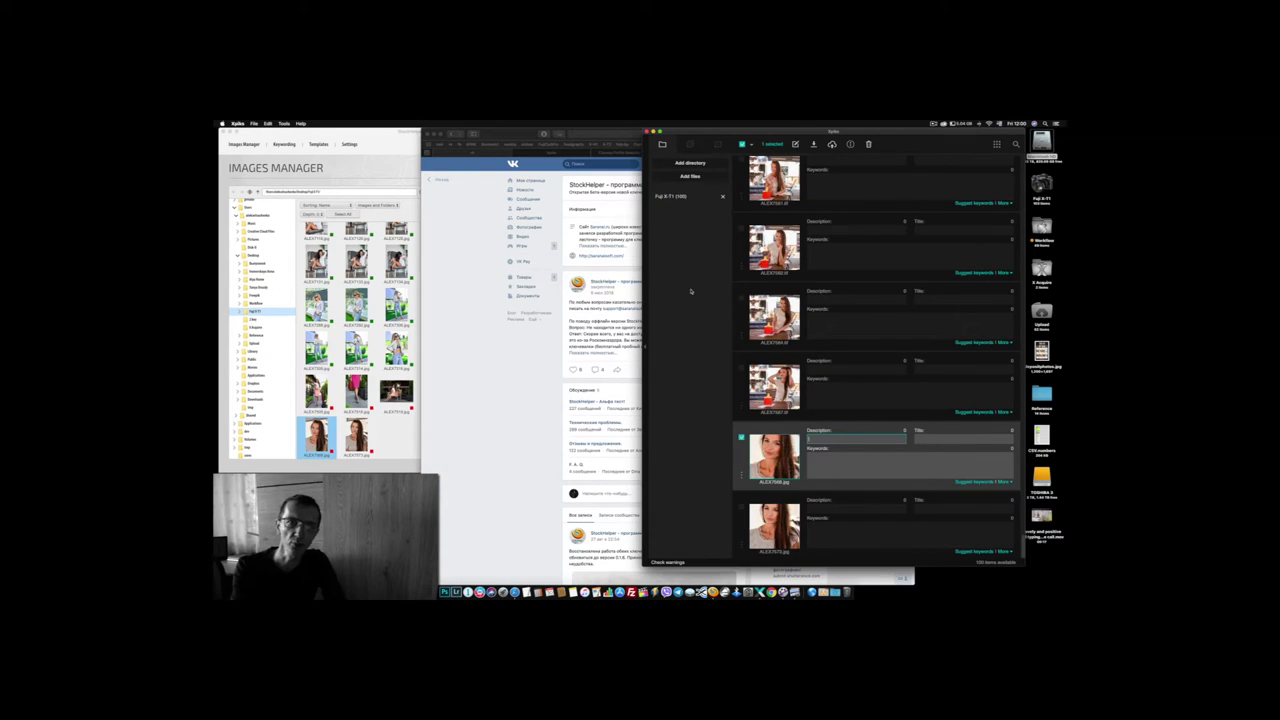
click(405, 147)
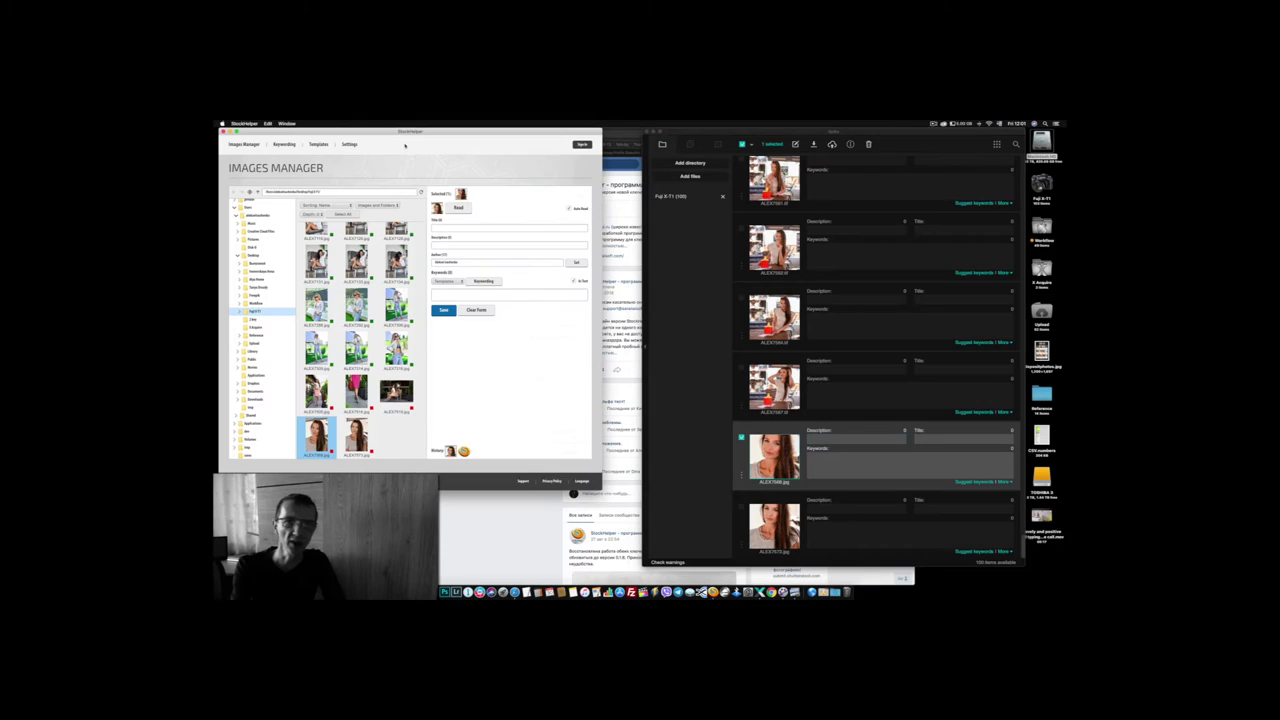
click(733, 130)
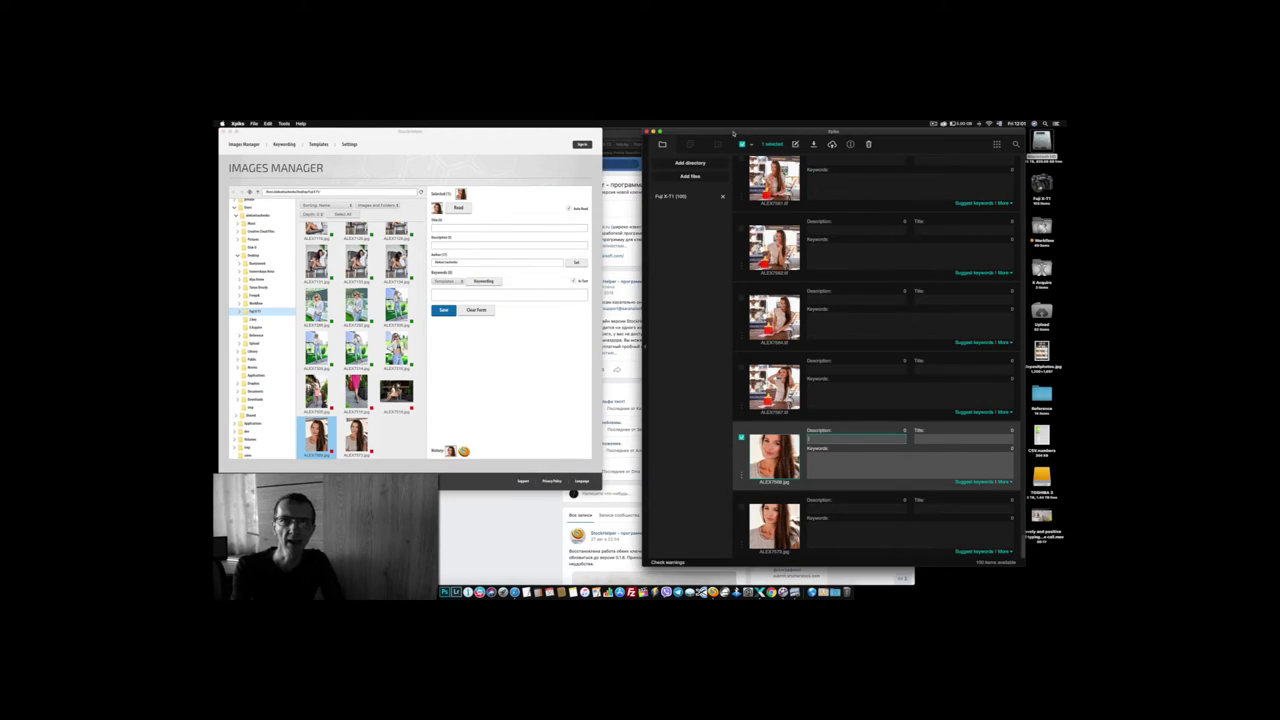
click(493, 495)
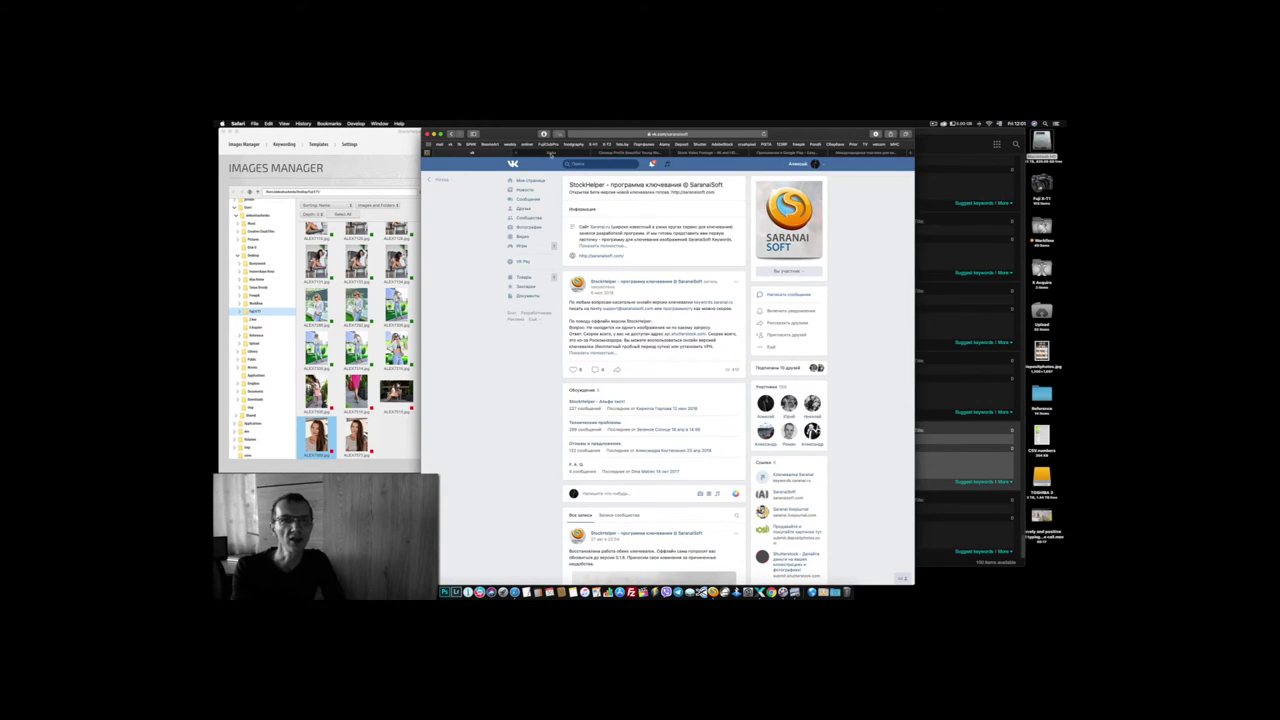
click(551, 153)
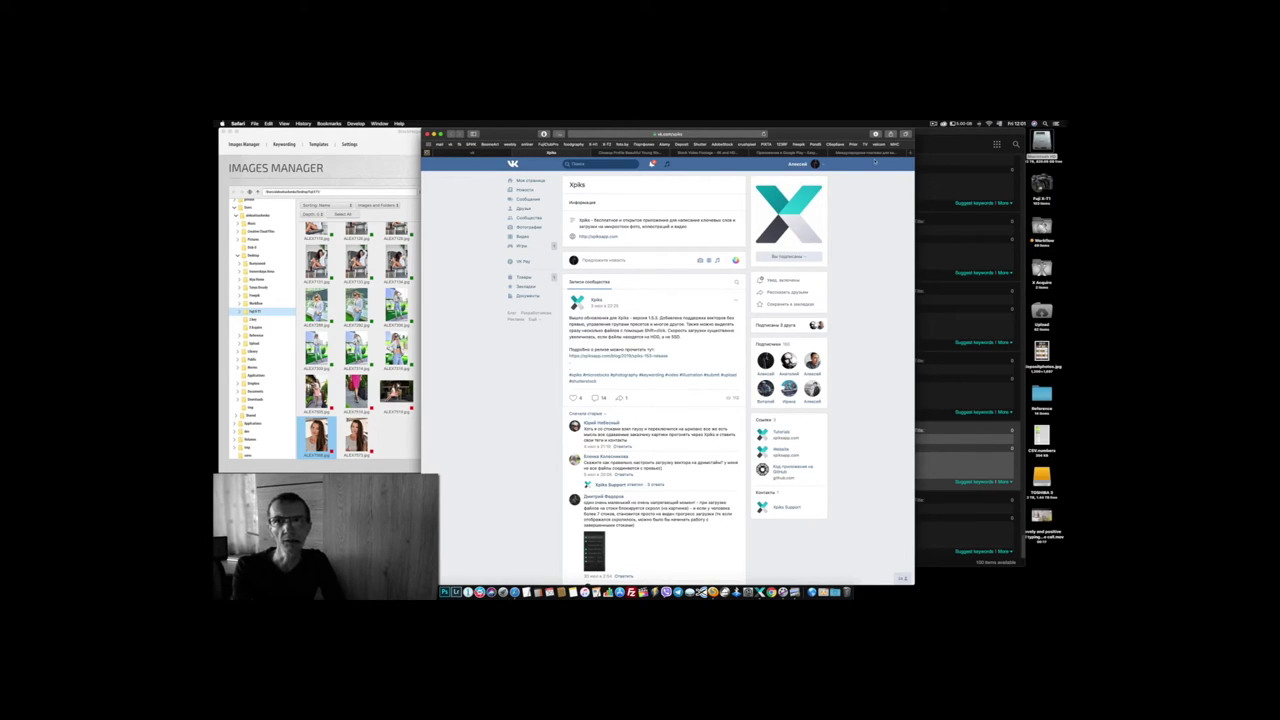
In StockHelper, set the selected photo's title and description to "Closeup portrait of woman with freckles without makeup".
click(373, 136)
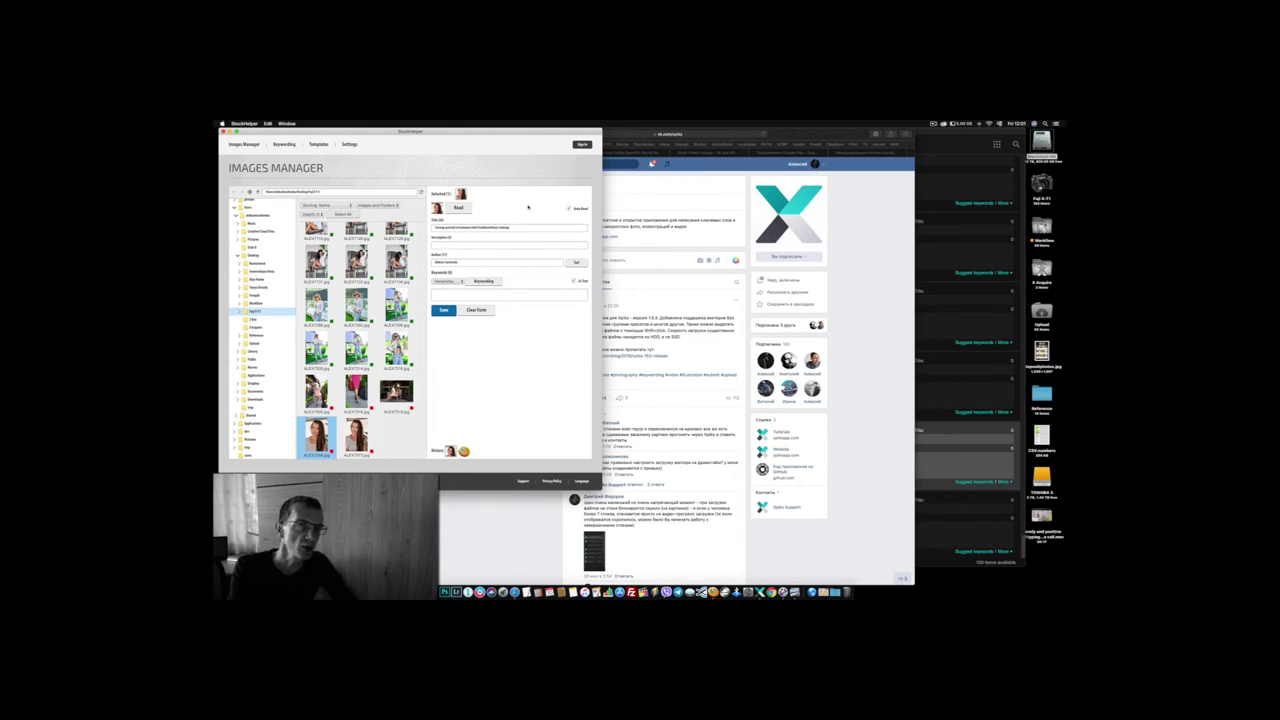
key(super+a)
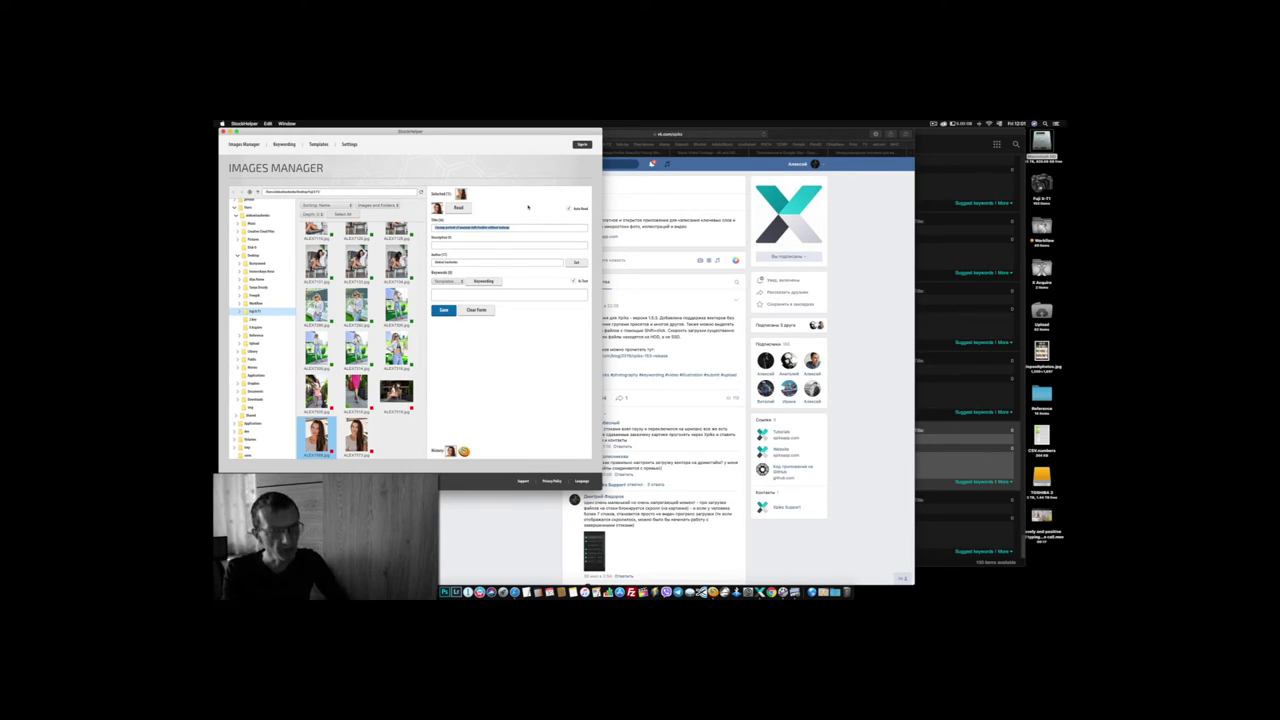
click(500, 244)
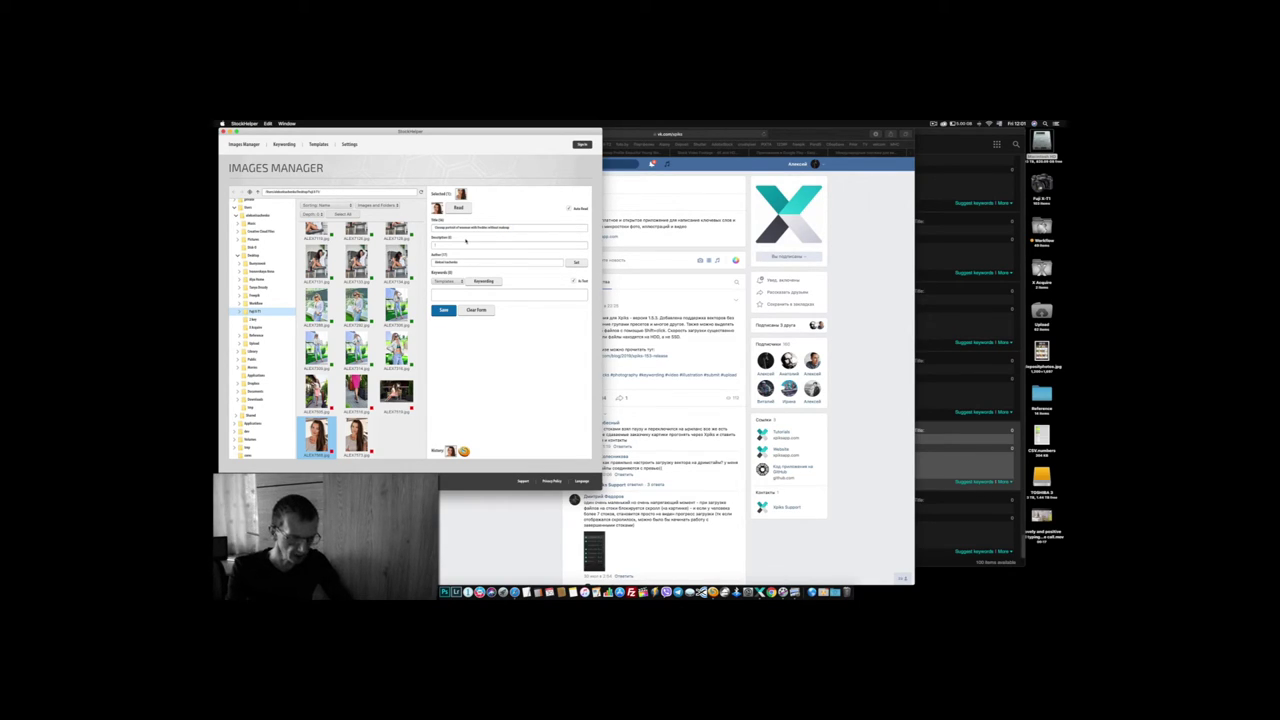
key(super+v)
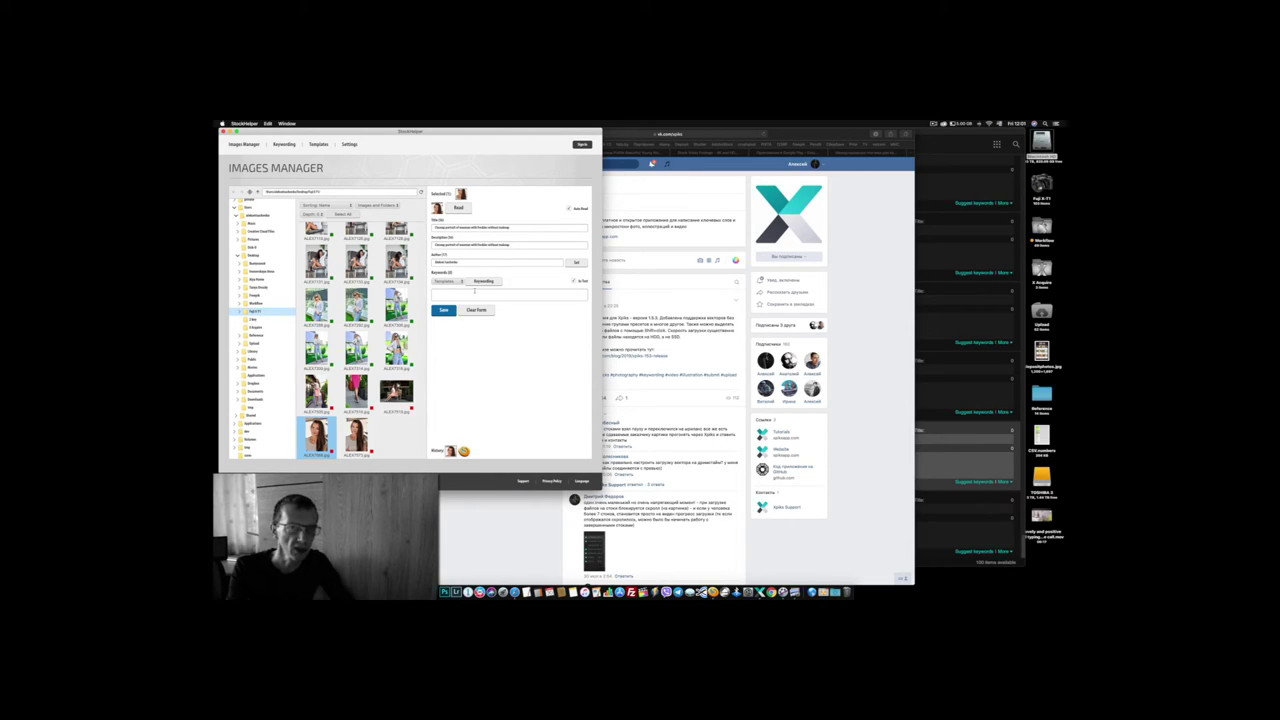
Search for stock images for keywording by the photo's title, and mark five similar close-up portraits in the first two result rows.
click(489, 283)
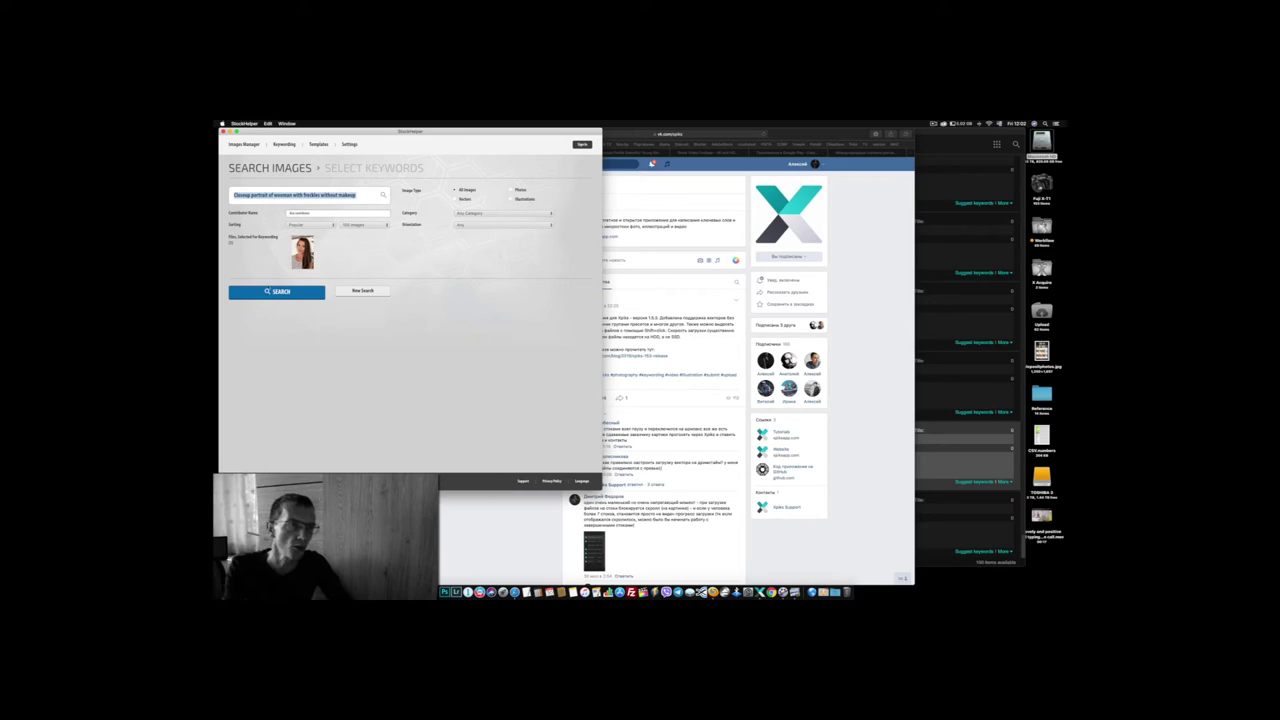
click(276, 291)
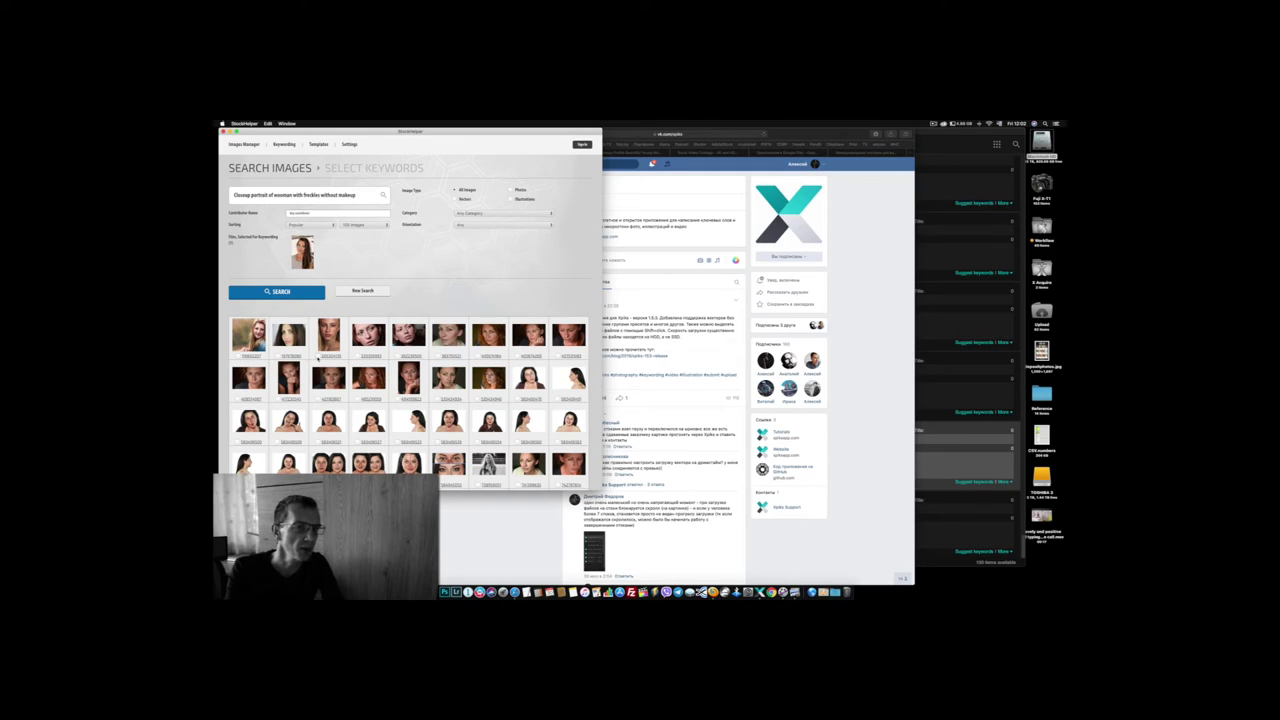
click(317, 356)
click(360, 357)
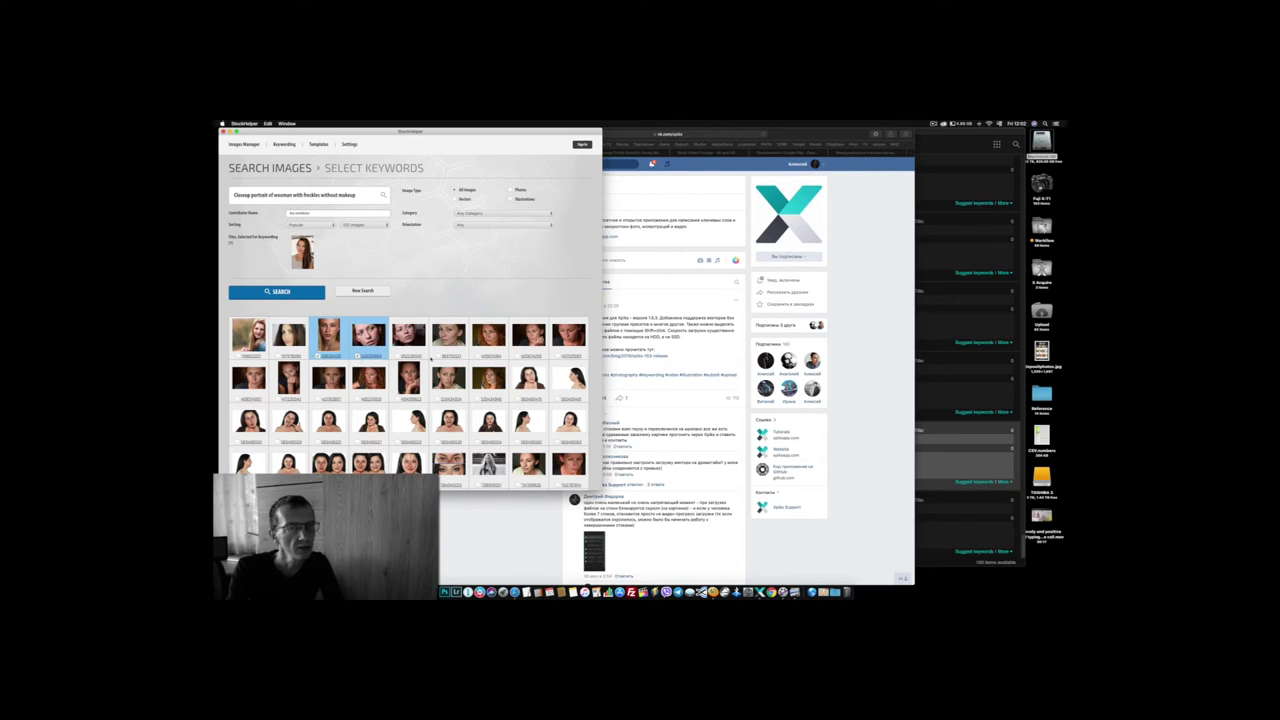
click(437, 355)
click(478, 355)
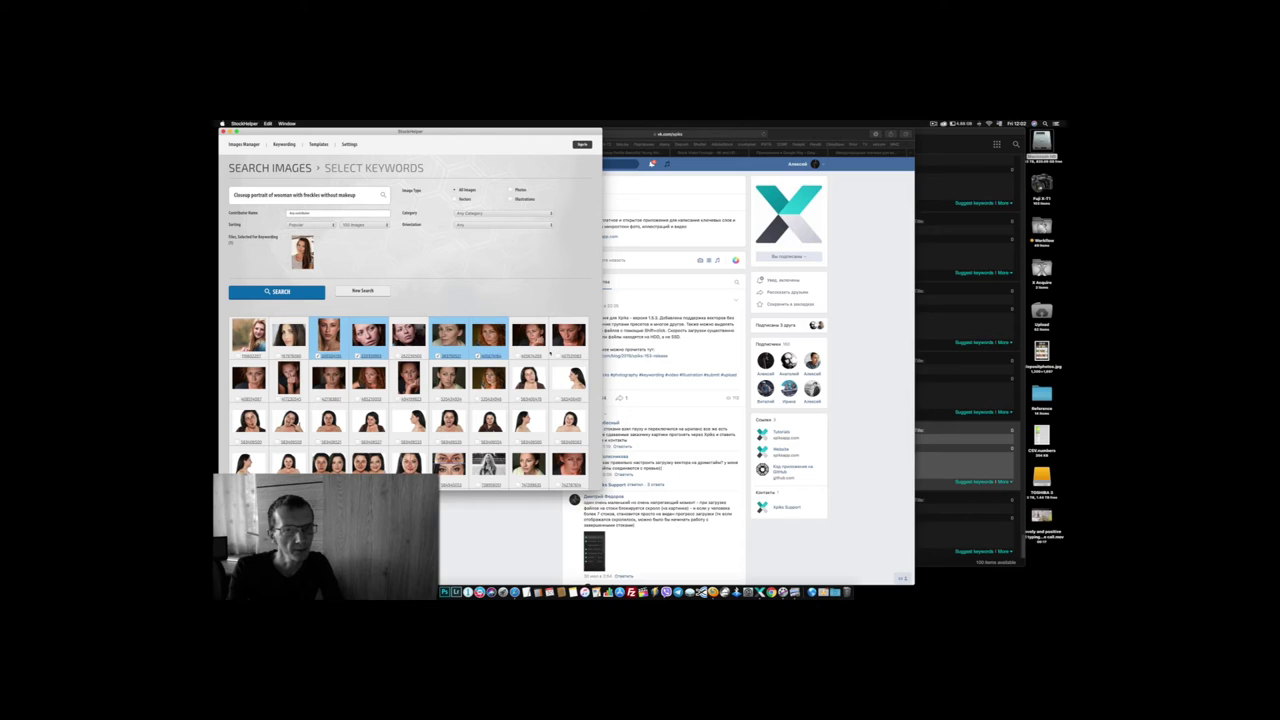
scroll(550, 353, down, 2)
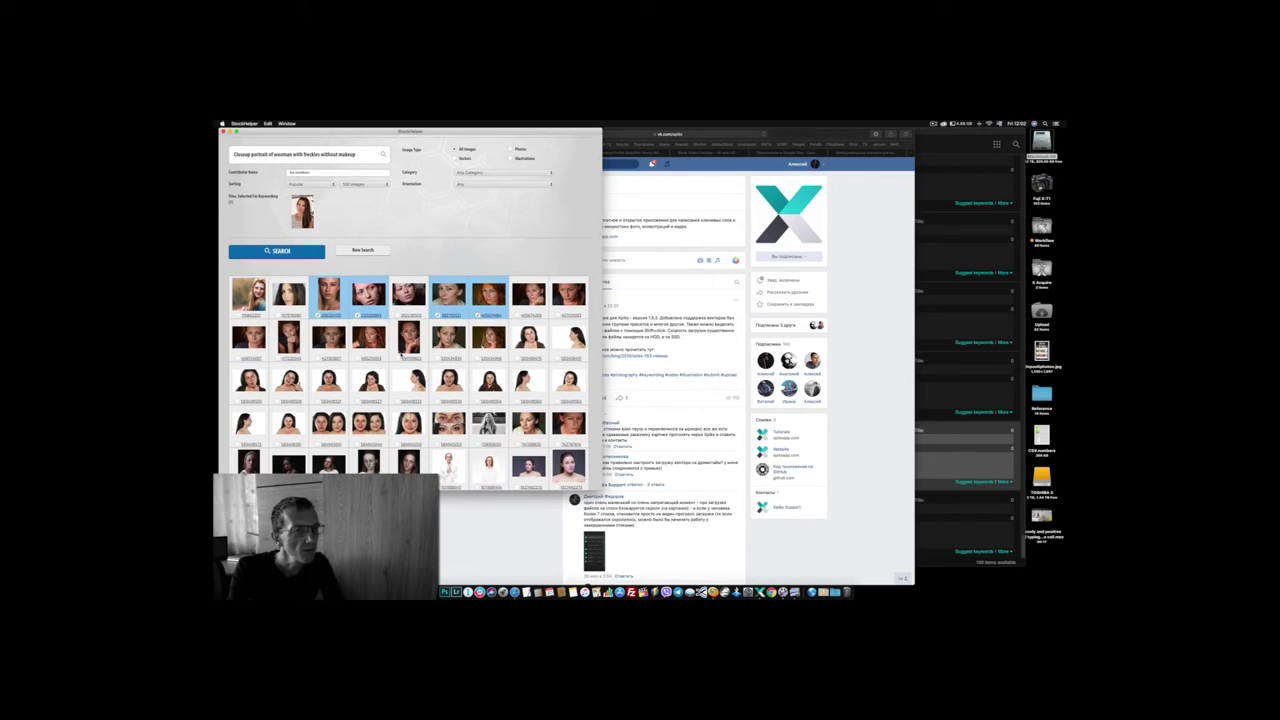
click(399, 356)
Mark three more similar portraits of women further down the search results.
scroll(399, 356, down, 5)
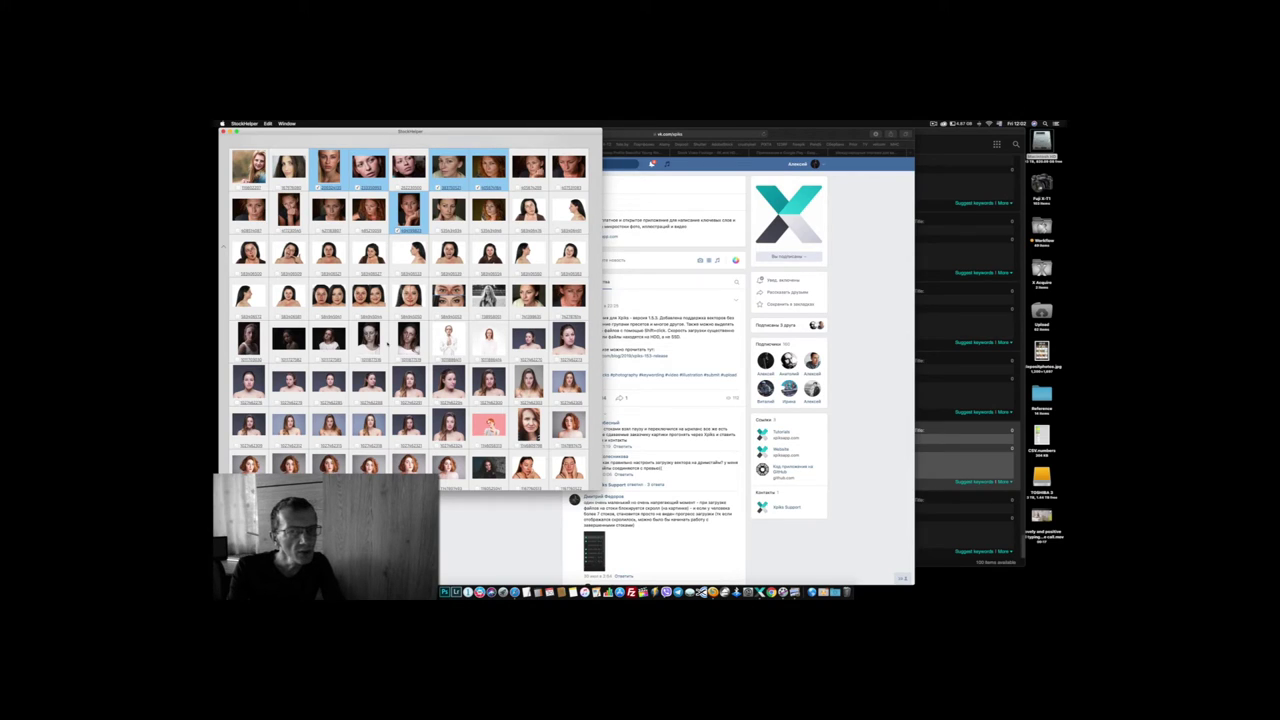
scroll(388, 344, down, 2)
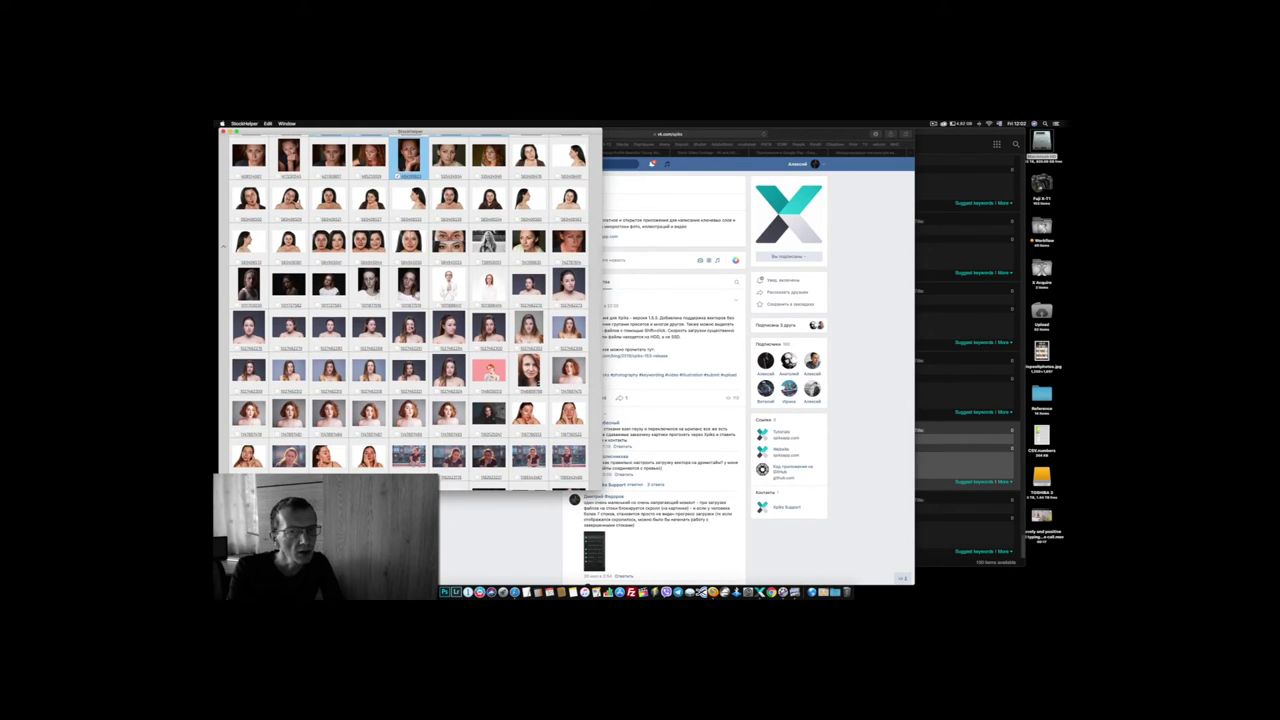
scroll(418, 338, down, 1)
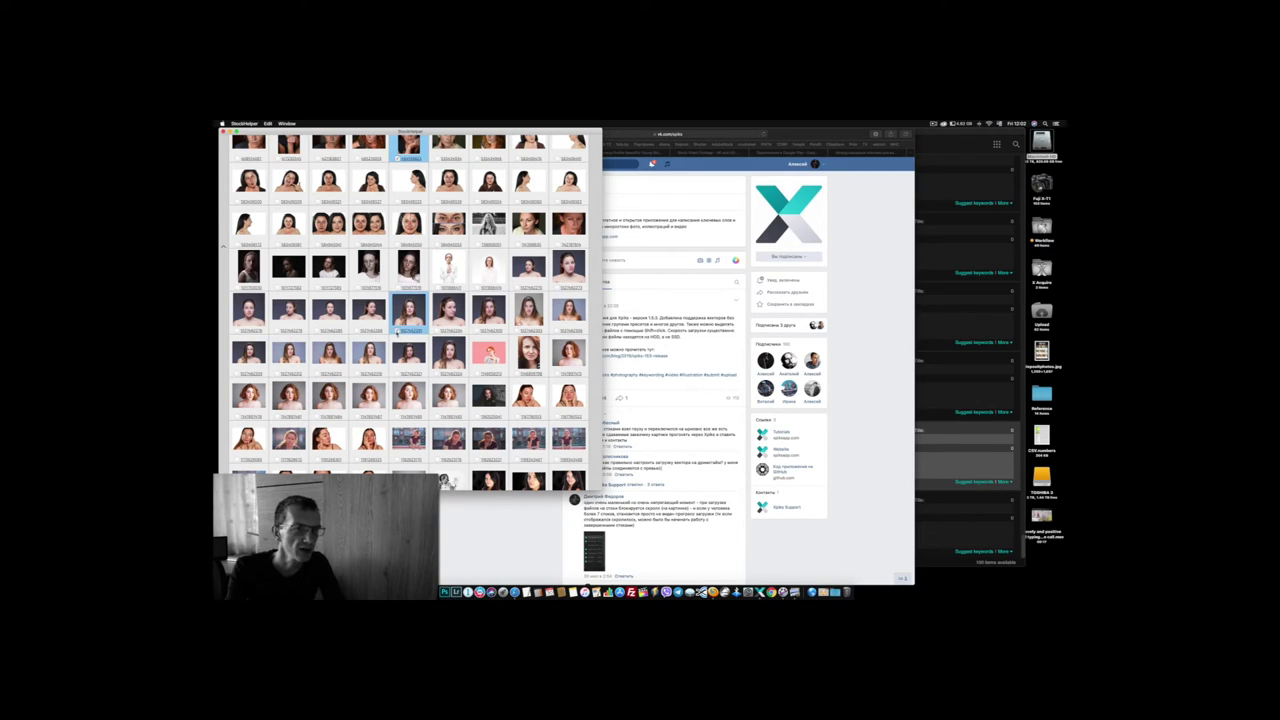
scroll(396, 332, down, 5)
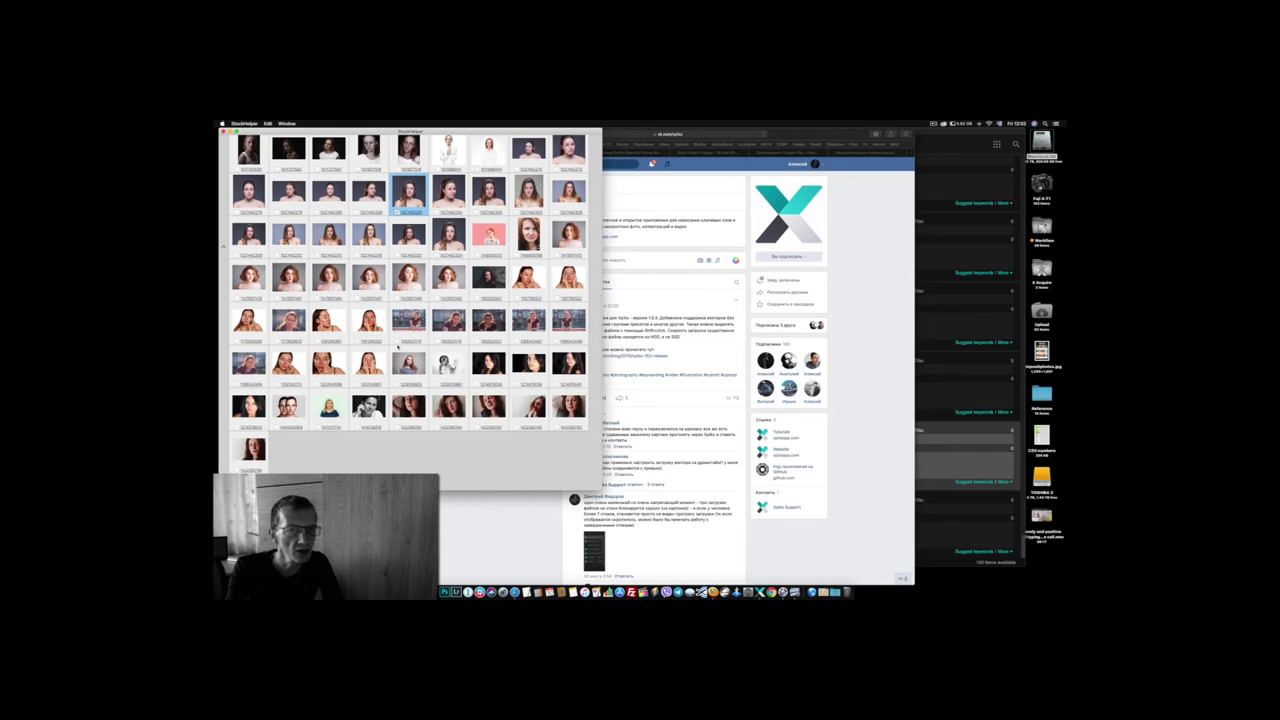
click(529, 320)
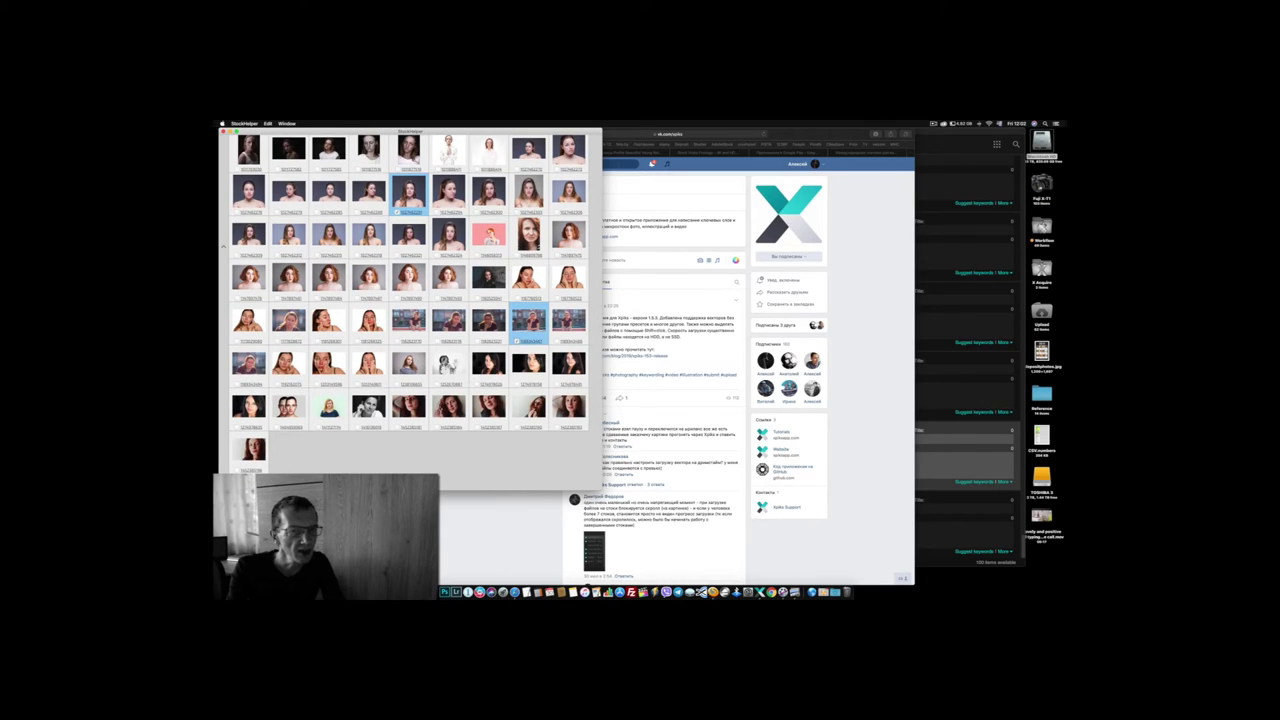
click(436, 427)
Shorten the search phrase to "portrait of woman with freckles" and search for images again.
key(Return)
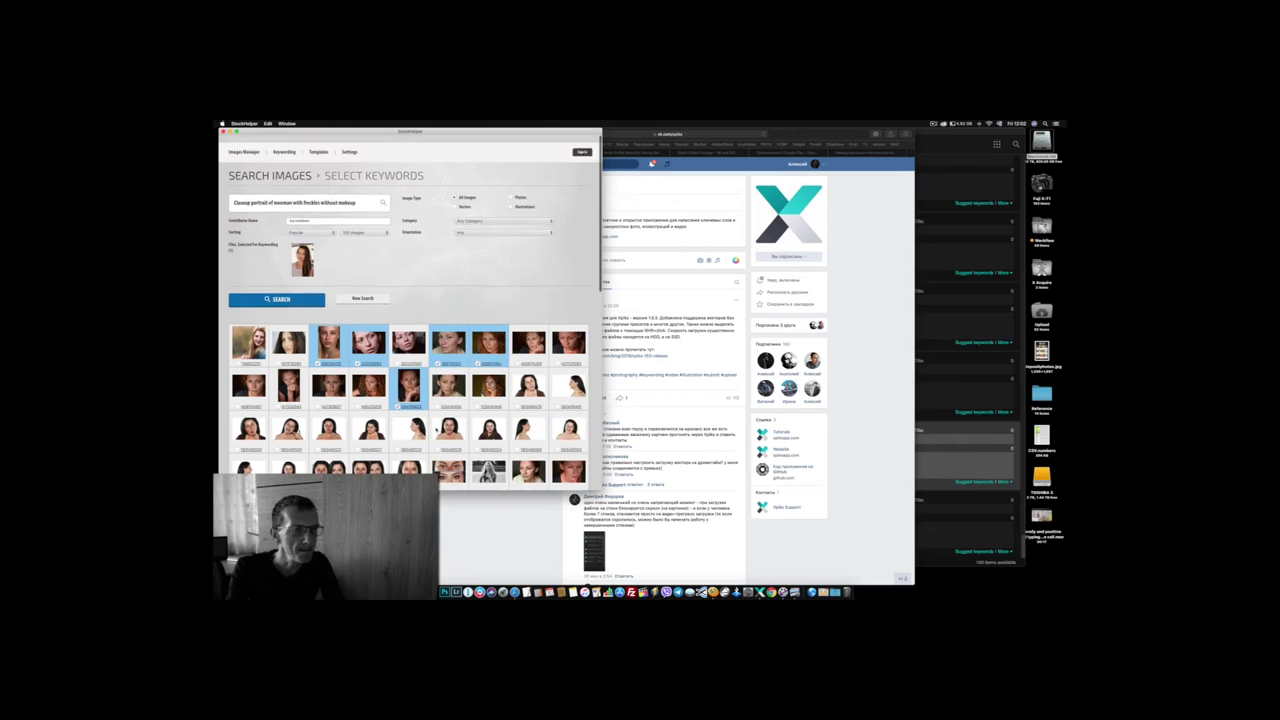
key(alt+shift+Left)
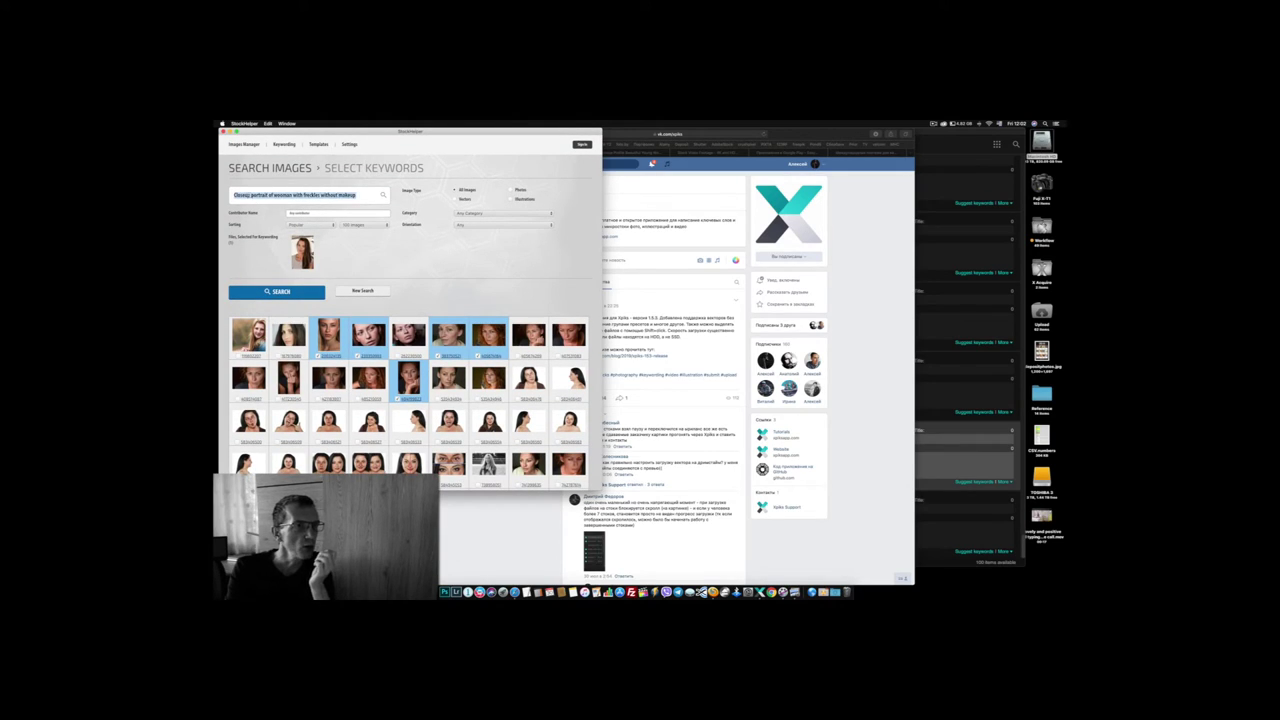
key(BackSpace)
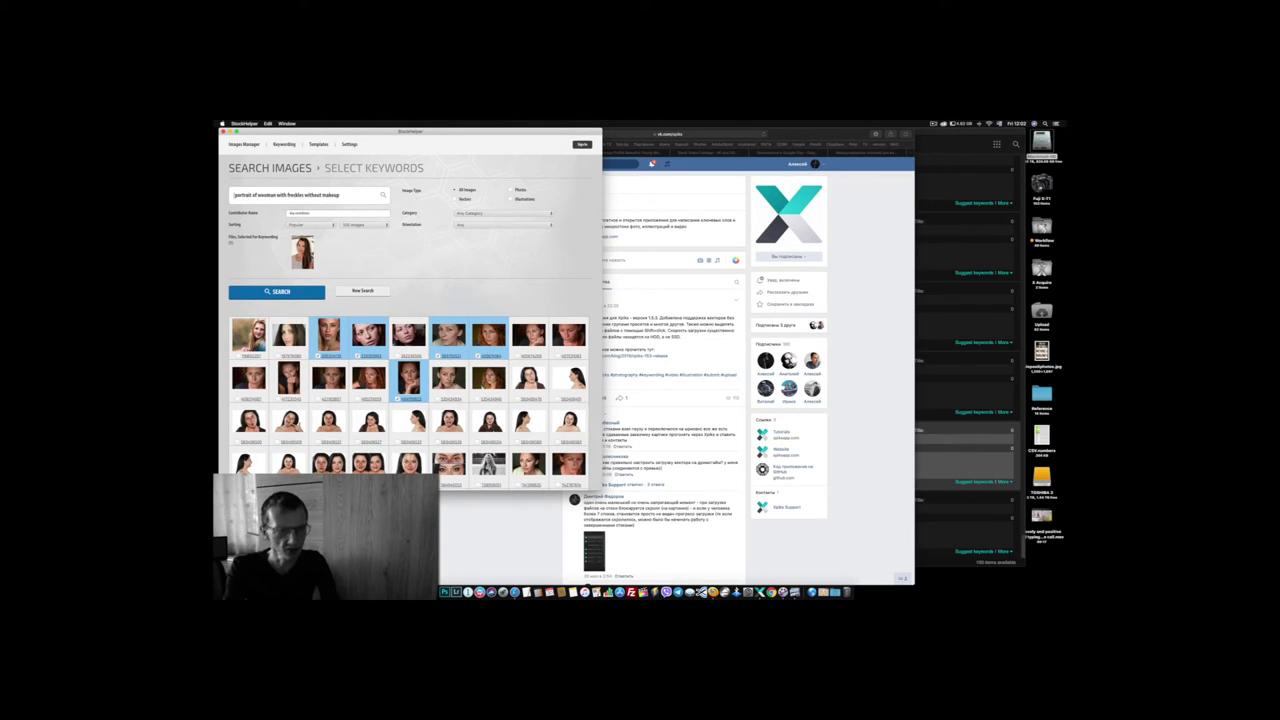
key(Delete)
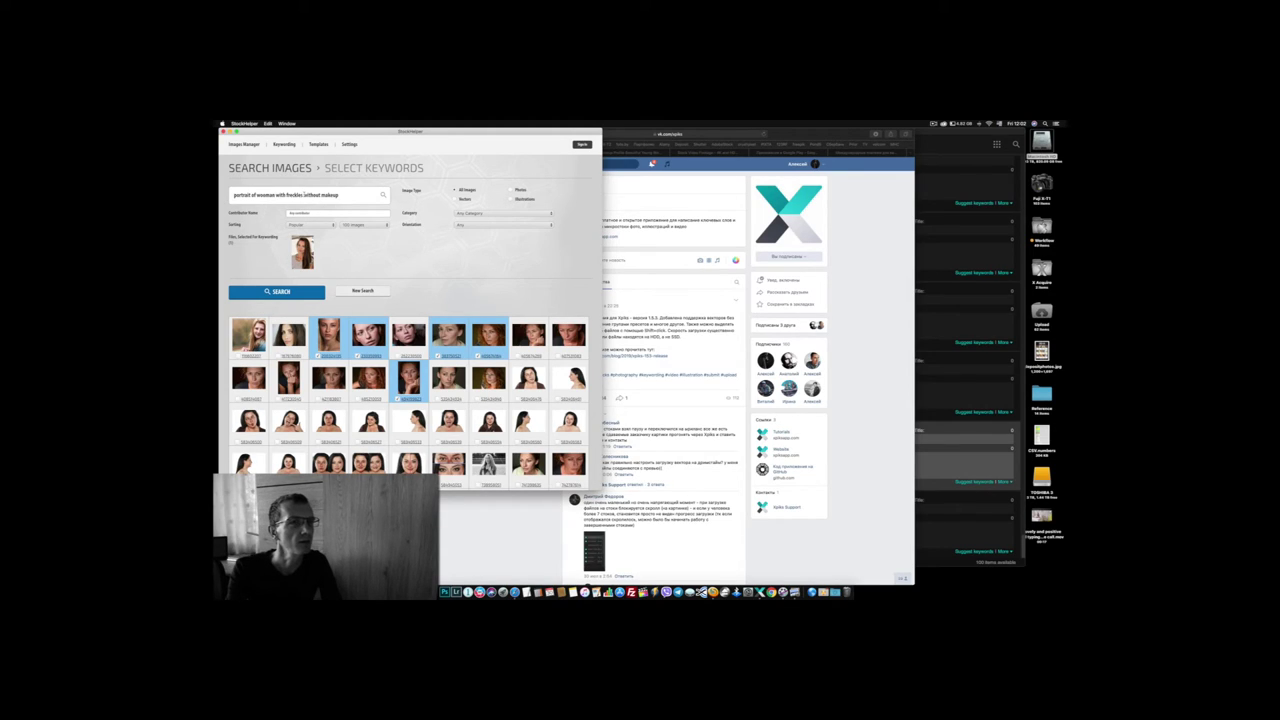
drag(303, 194, 373, 194)
key(BackSpace)
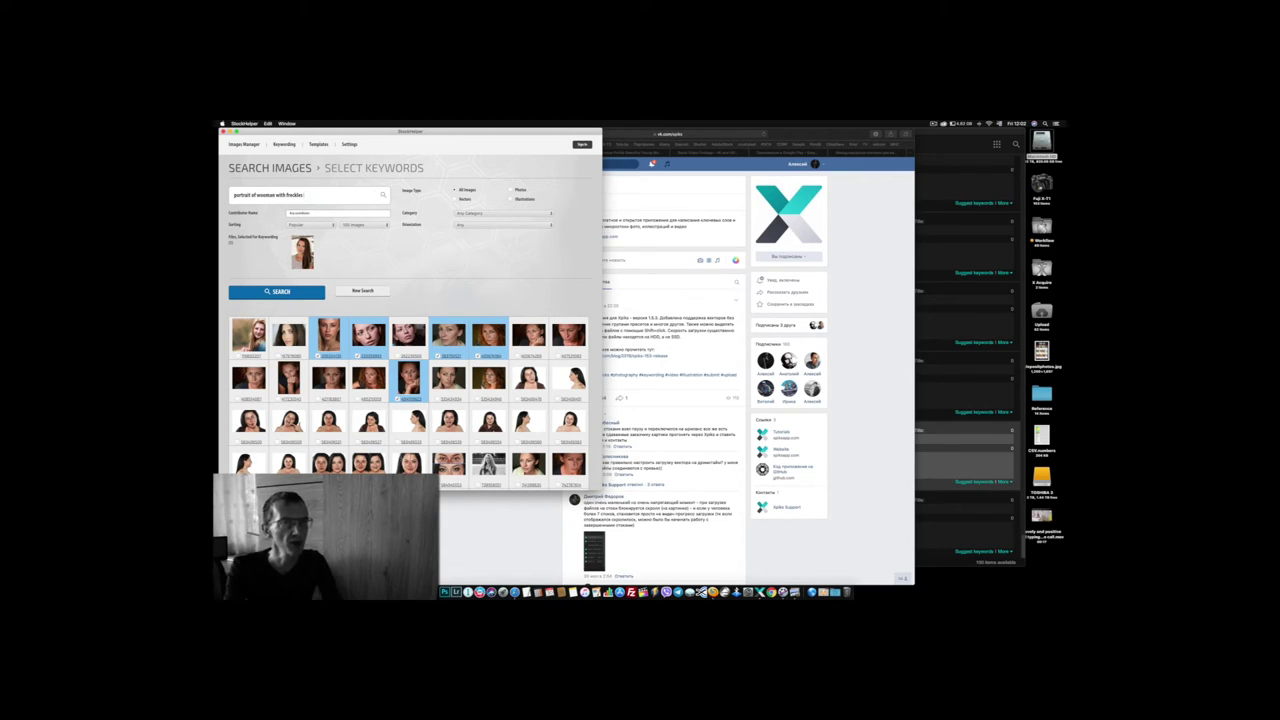
key(Return)
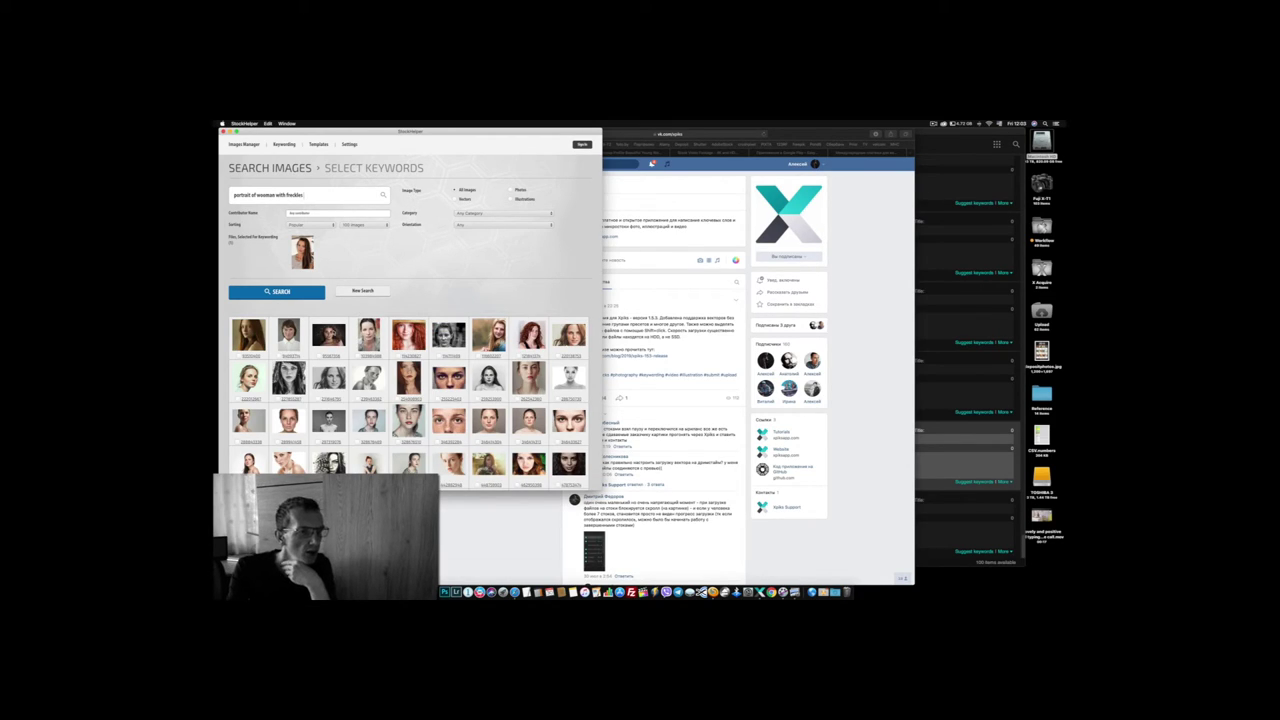
Mark the second to fifth and the last portrait in the first result row, plus the first portrait in the second row.
click(286, 357)
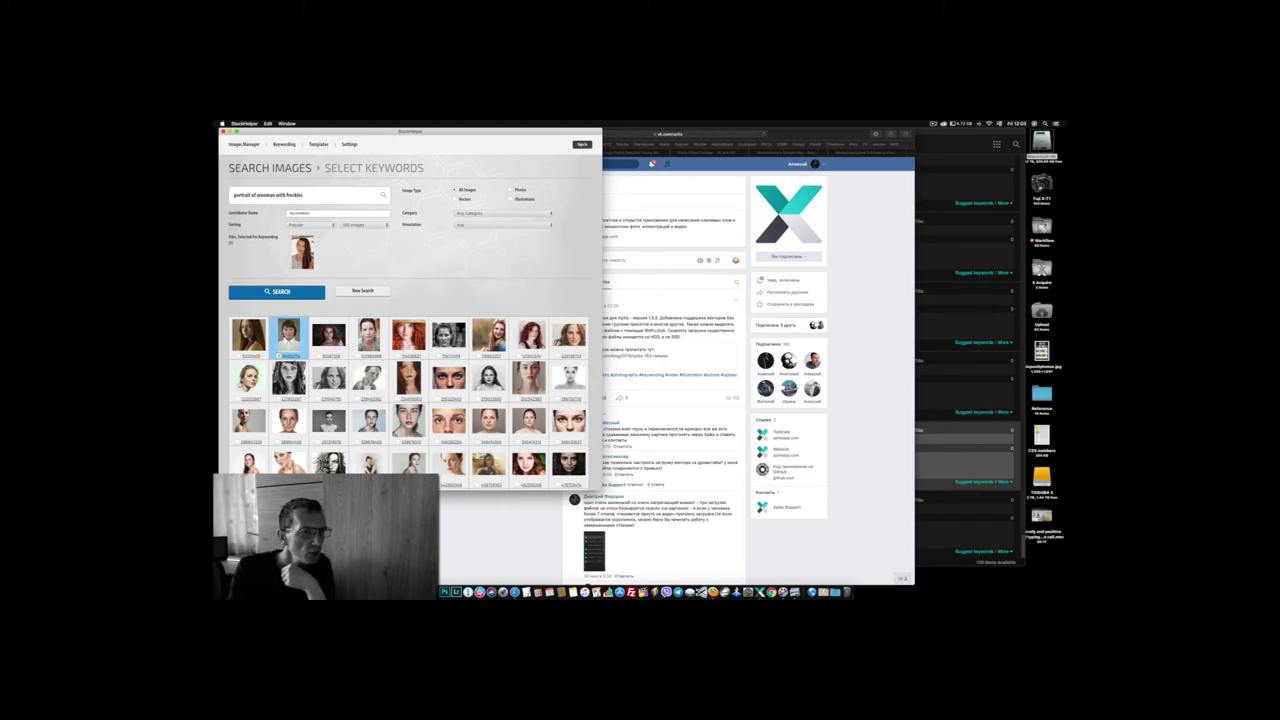
click(320, 356)
click(357, 356)
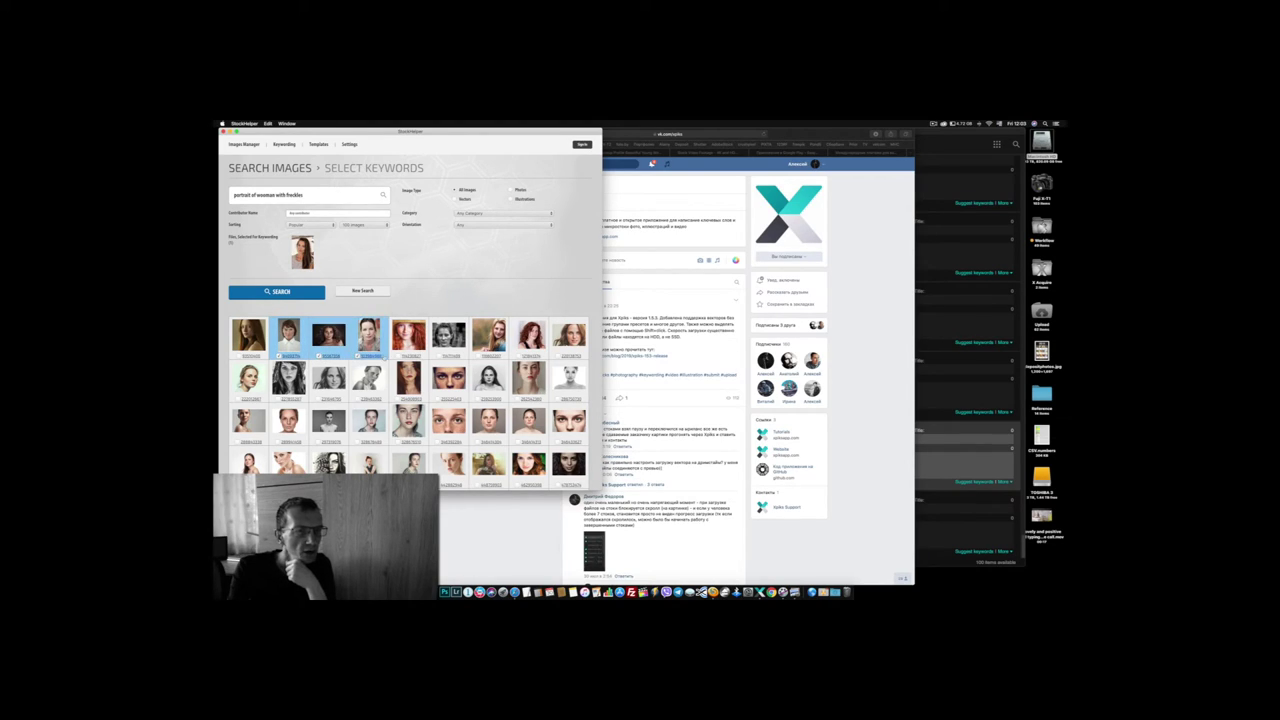
click(397, 356)
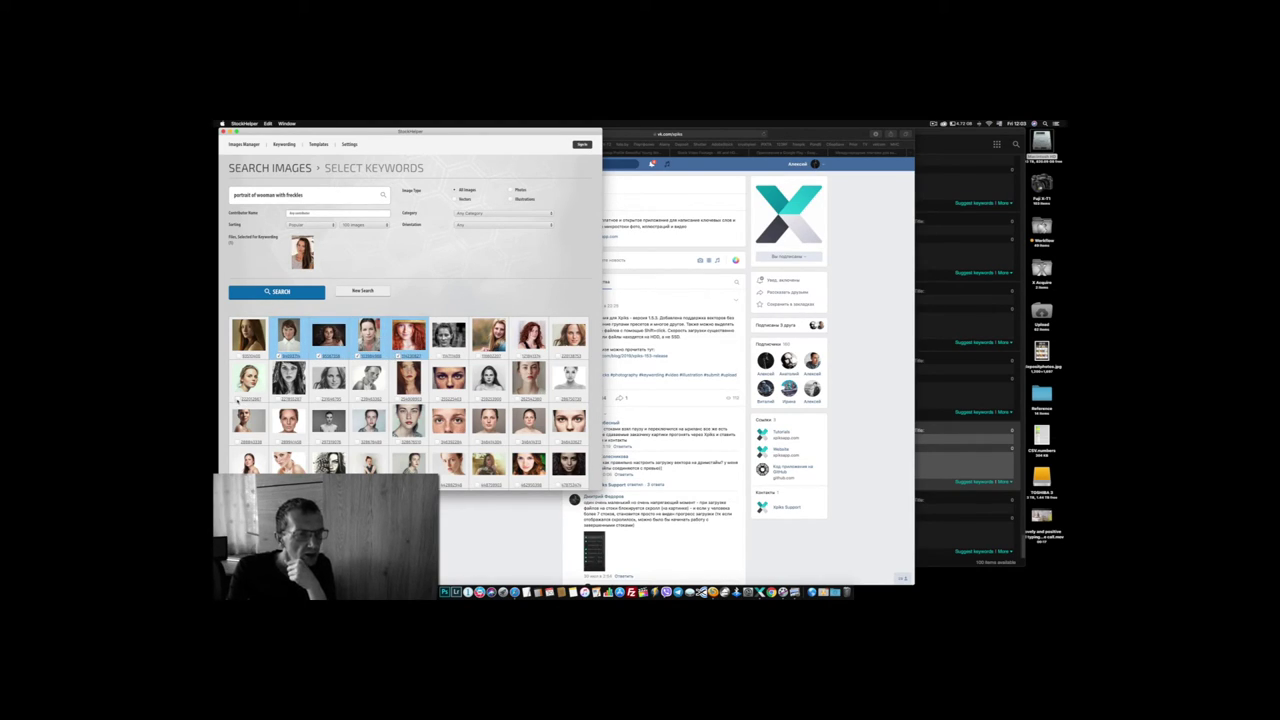
click(237, 399)
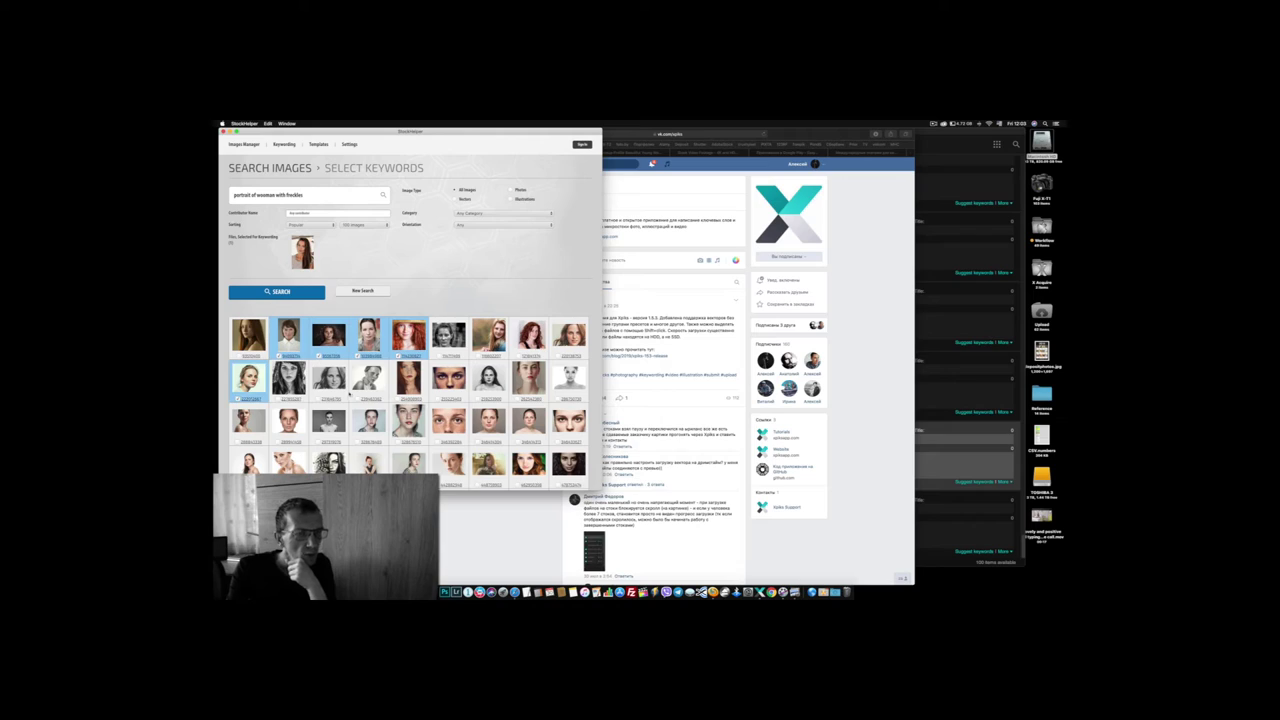
click(560, 356)
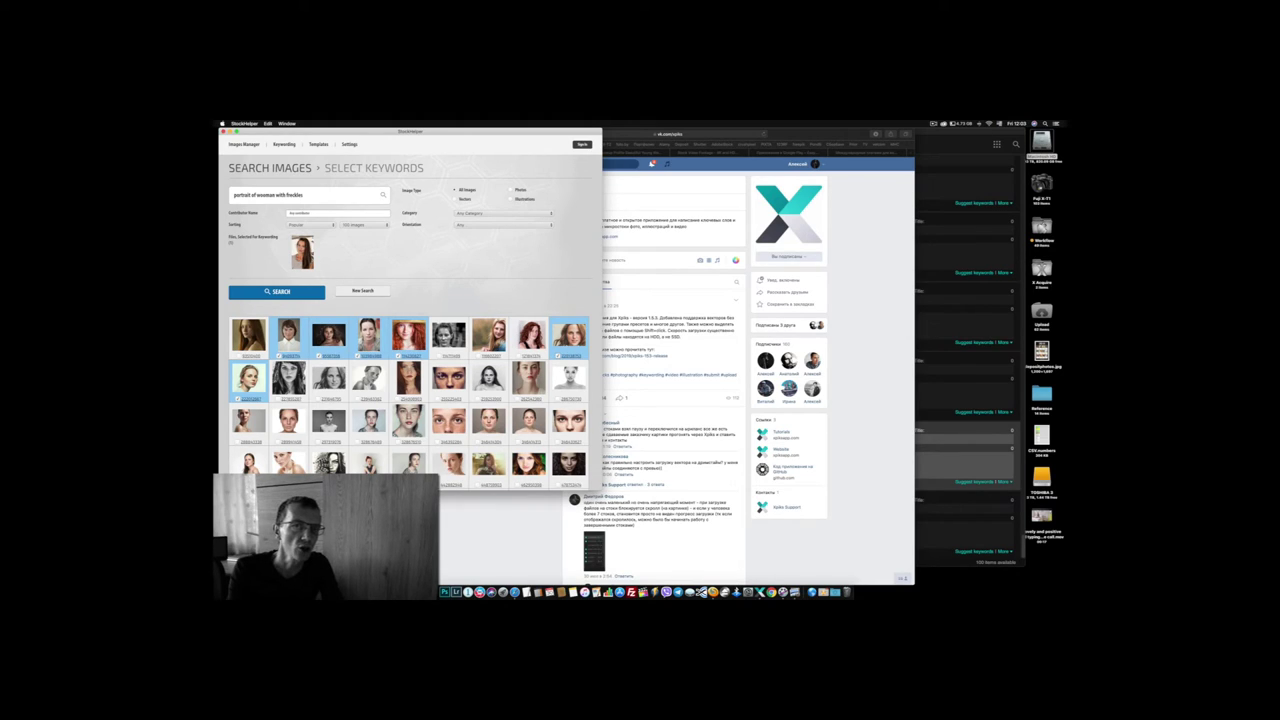
Add the sixth, seventh and last close-up freckled faces of the third result row to the marked images.
scroll(410, 380, down, 3)
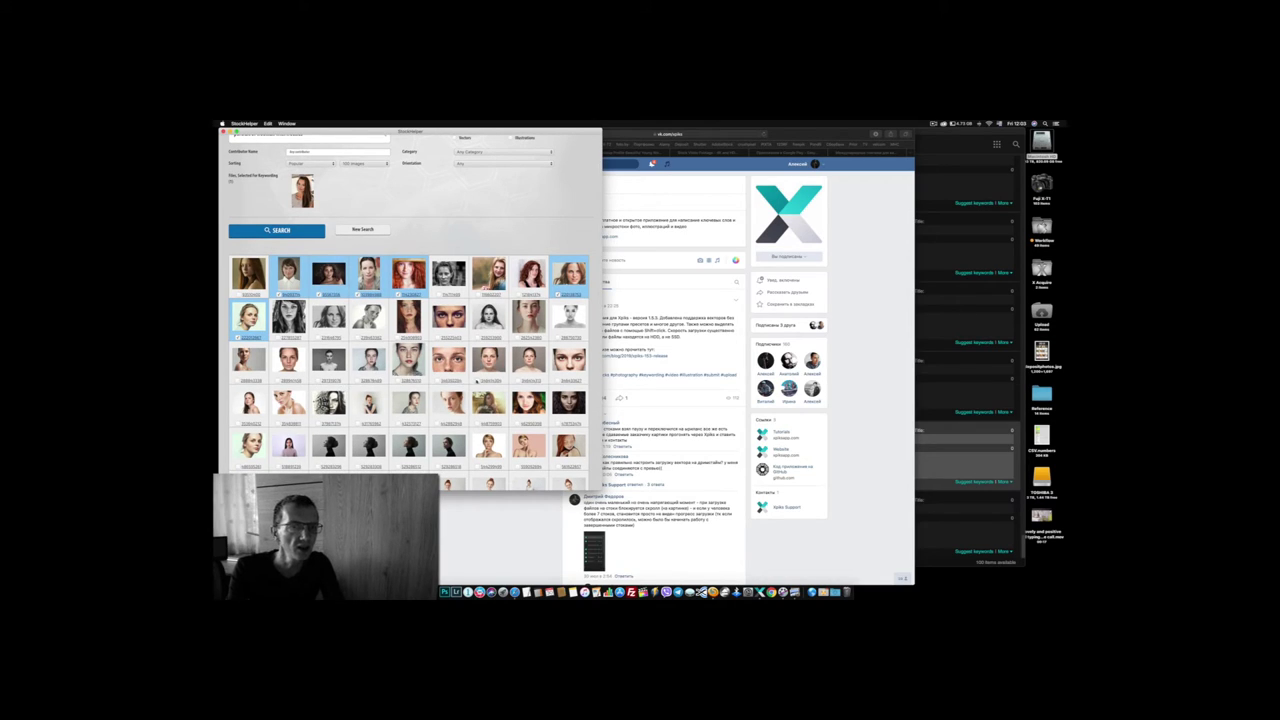
click(477, 380)
click(437, 380)
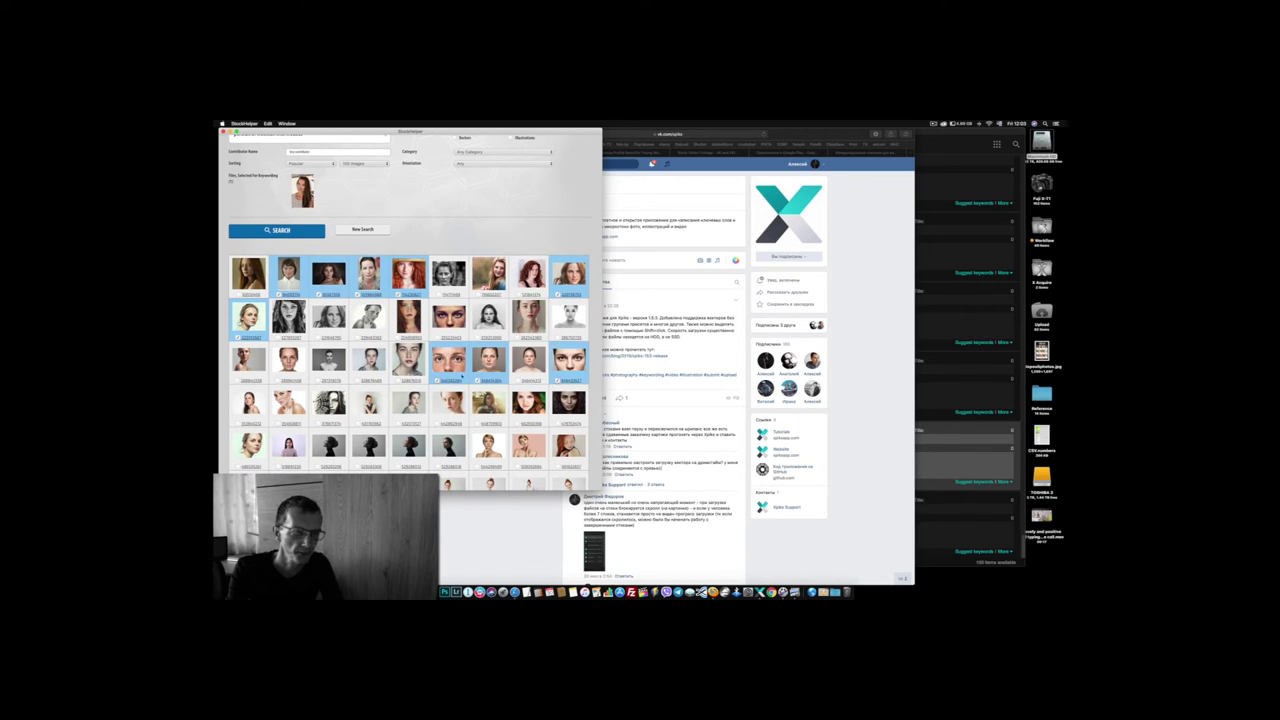
scroll(500, 380, down, 10)
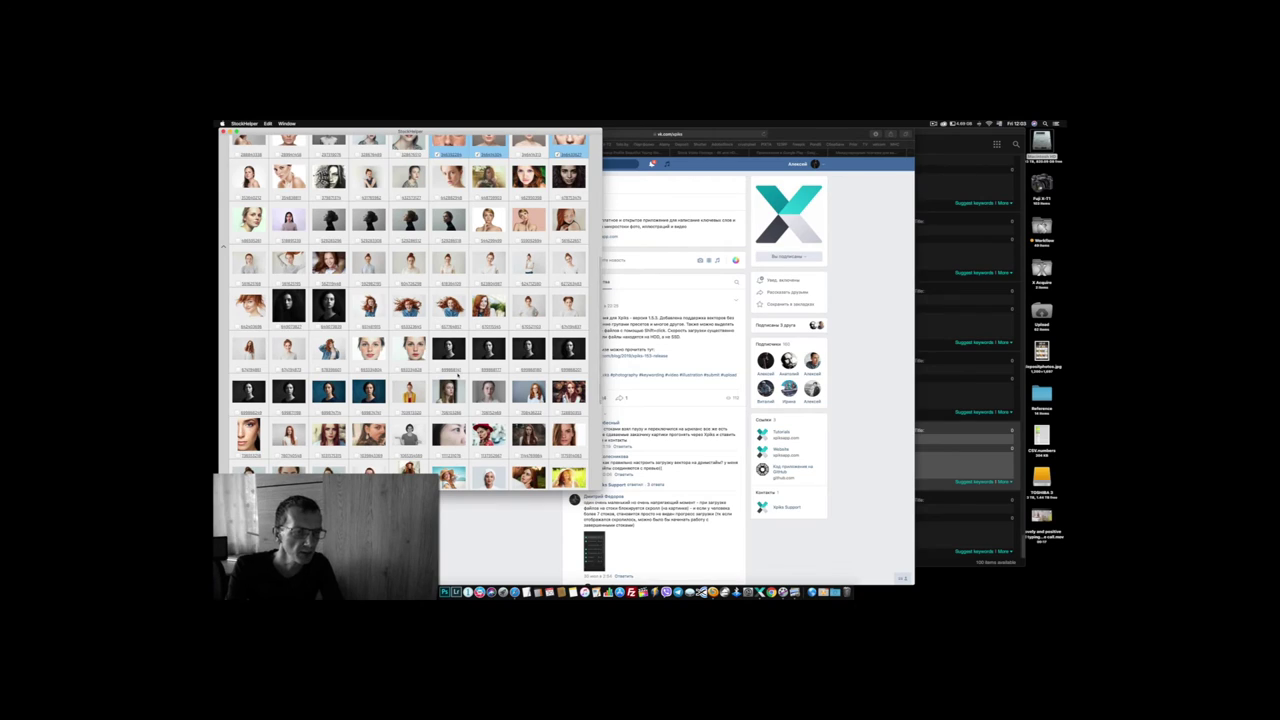
scroll(420, 340, up, 13)
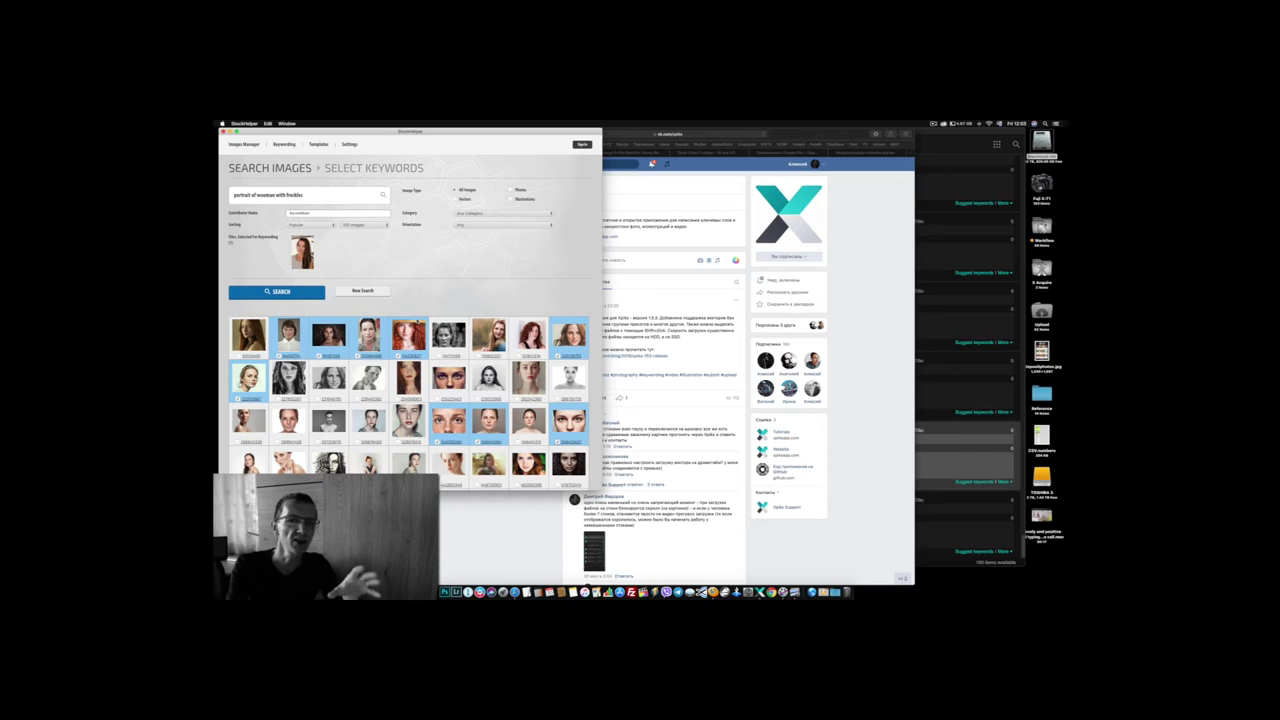
Mark the second portrait in the last full result row and accept the whole image selection for keywords.
scroll(455, 307, down, 15)
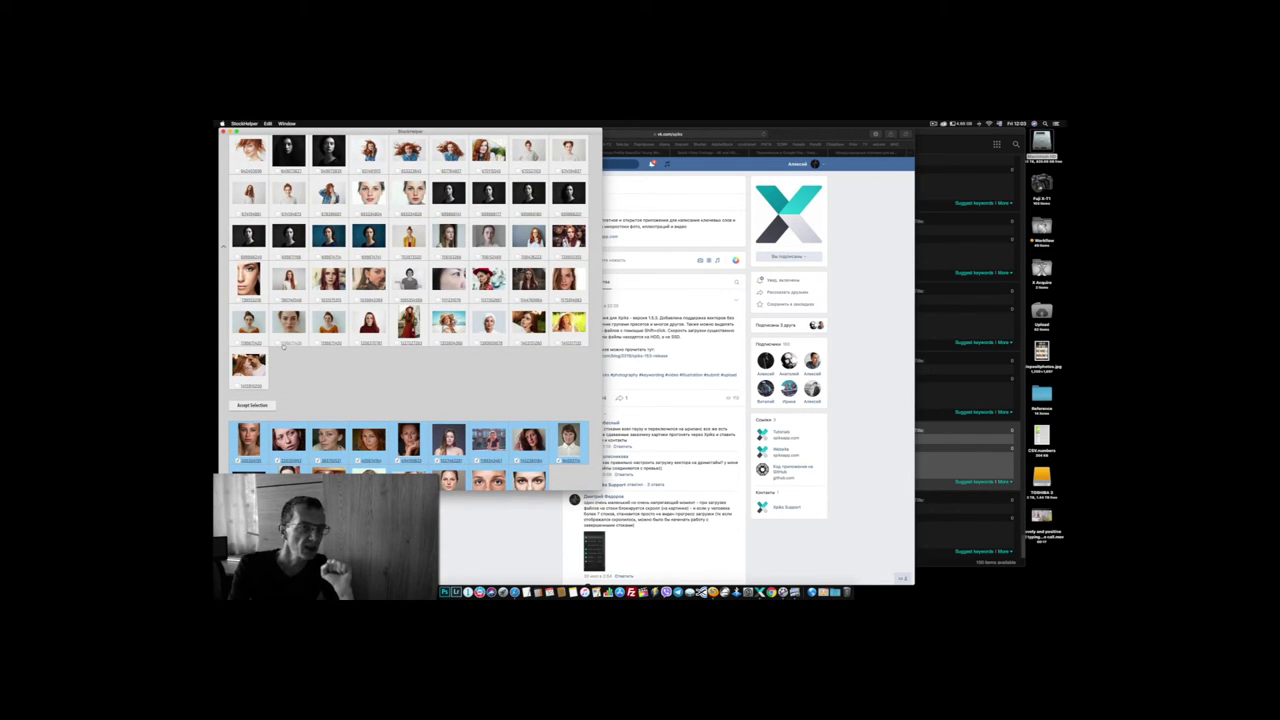
click(285, 342)
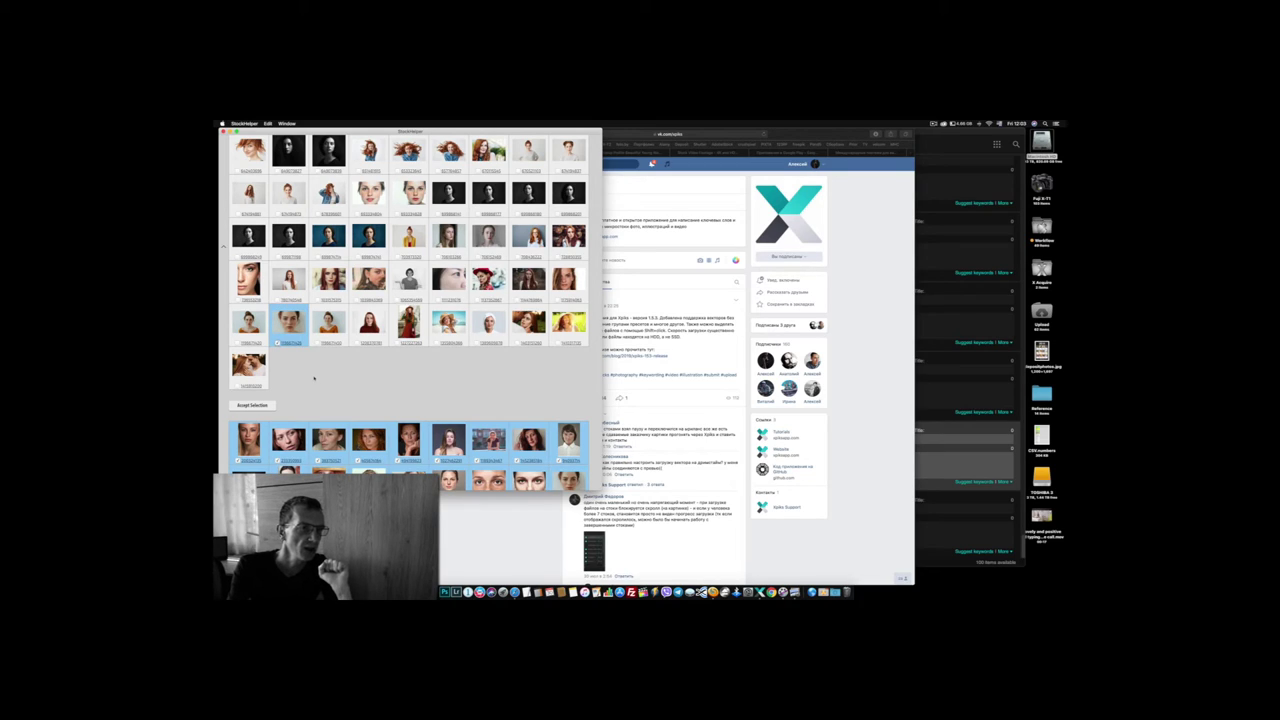
scroll(314, 378, down, 3)
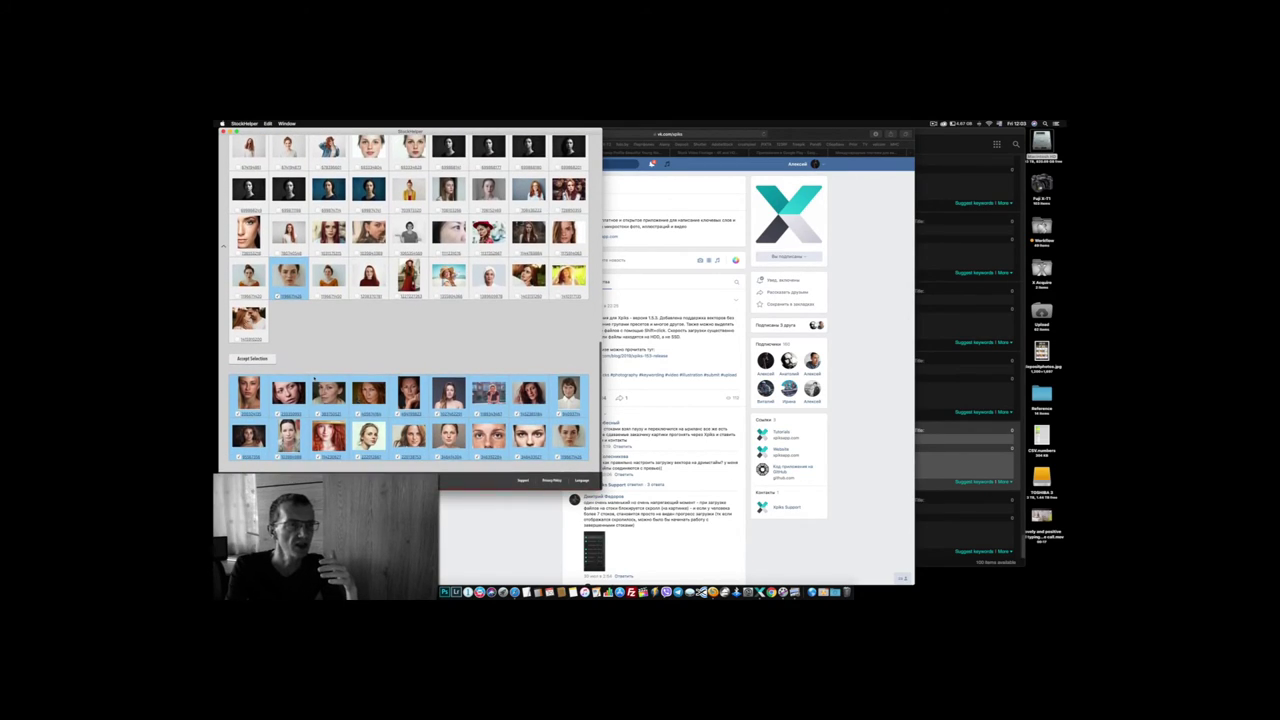
click(251, 359)
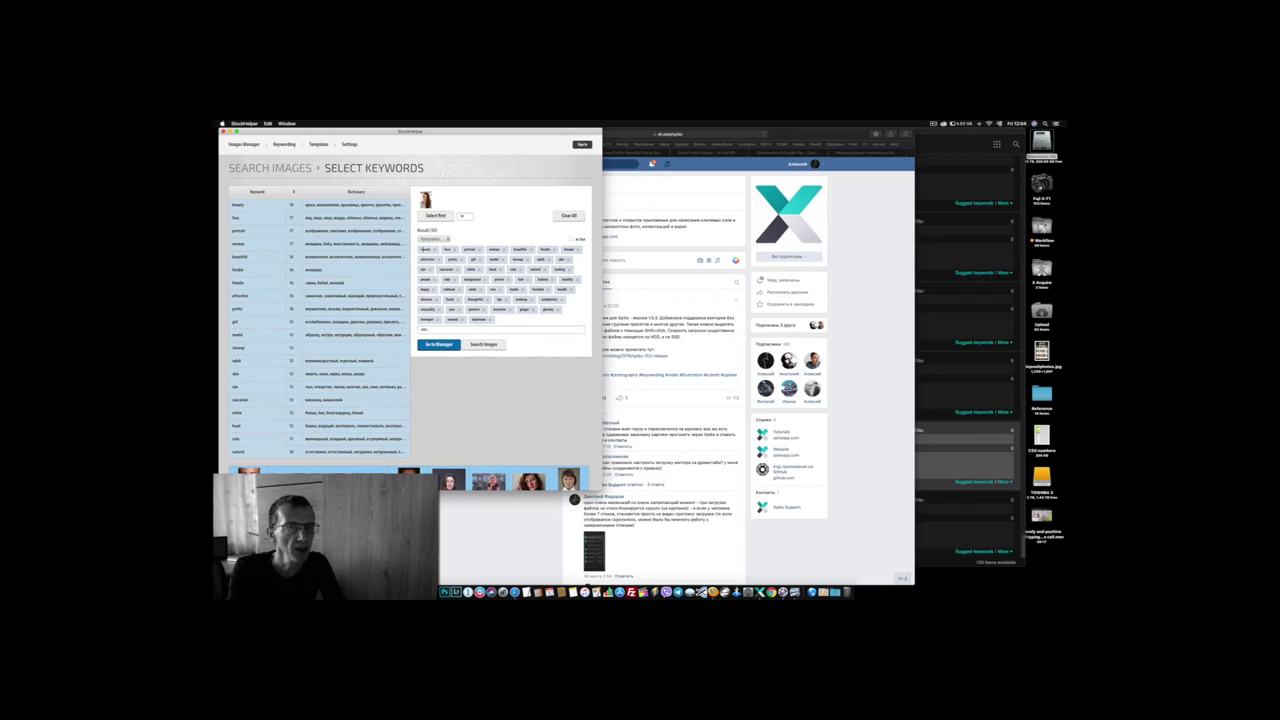
Reorder the keywords to start with face, woman, freckle, makeup, closeup and portrait, moving beauty back behind attractive.
drag(425, 249, 460, 264)
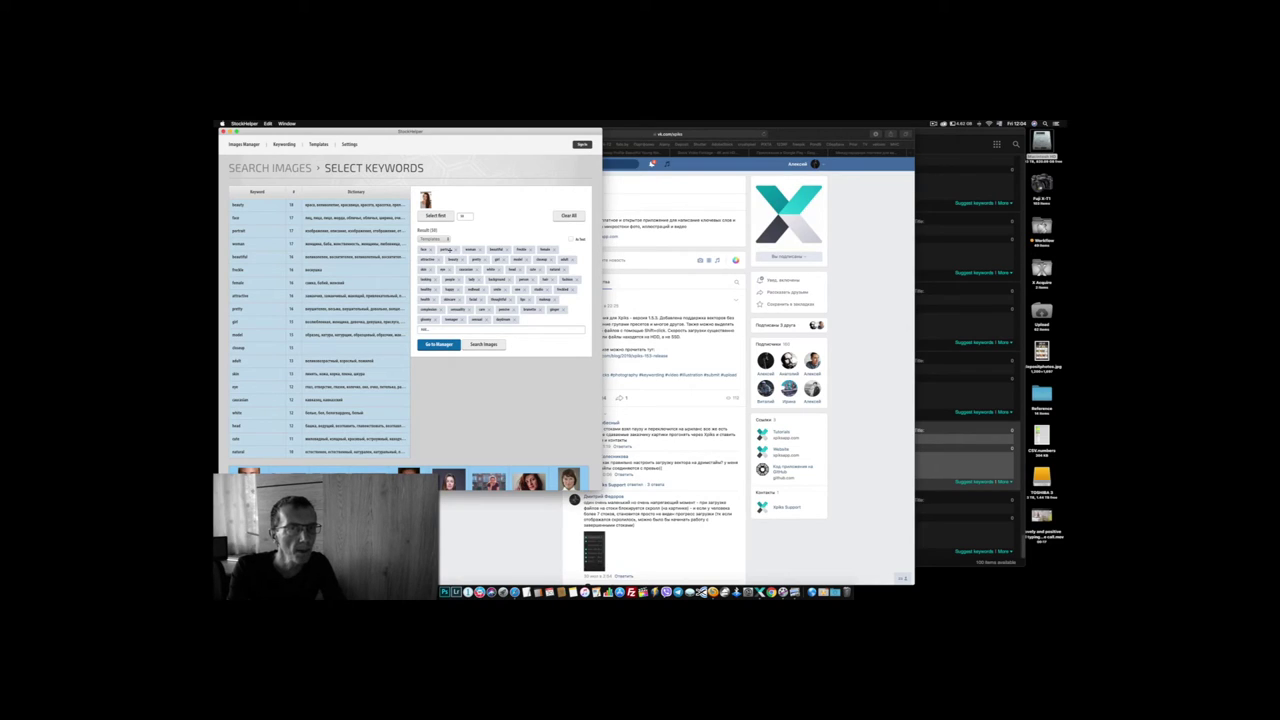
mouse_move(468, 248)
mouse_down()
mouse_move(443, 249)
mouse_move(490, 250)
mouse_move(467, 250)
mouse_up()
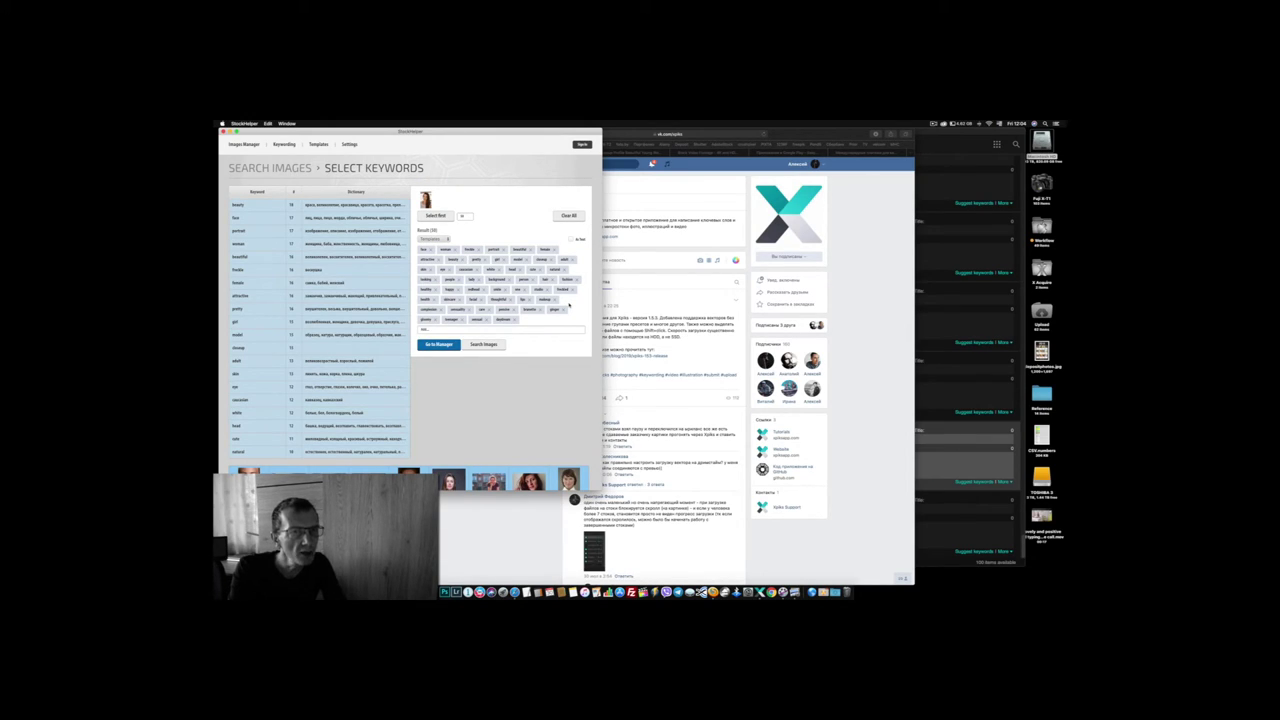
mouse_move(540, 259)
mouse_down()
mouse_move(494, 250)
mouse_move(543, 250)
mouse_up()
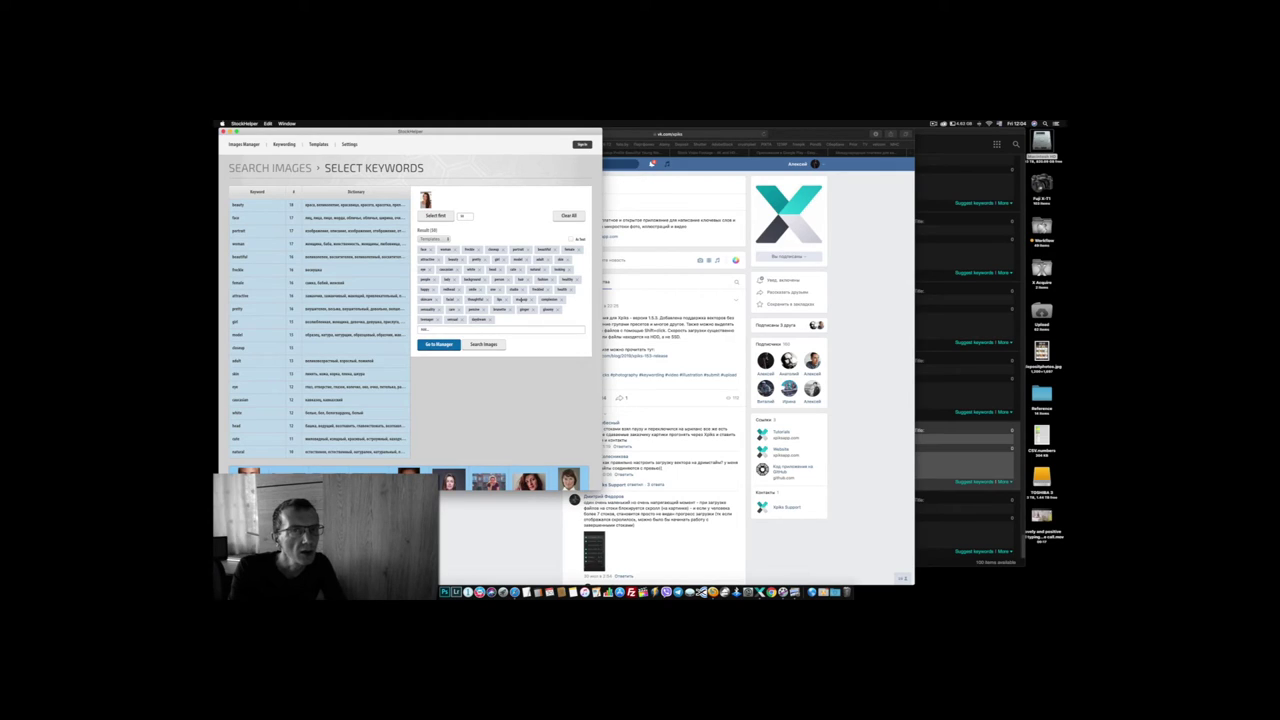
drag(520, 298, 498, 333)
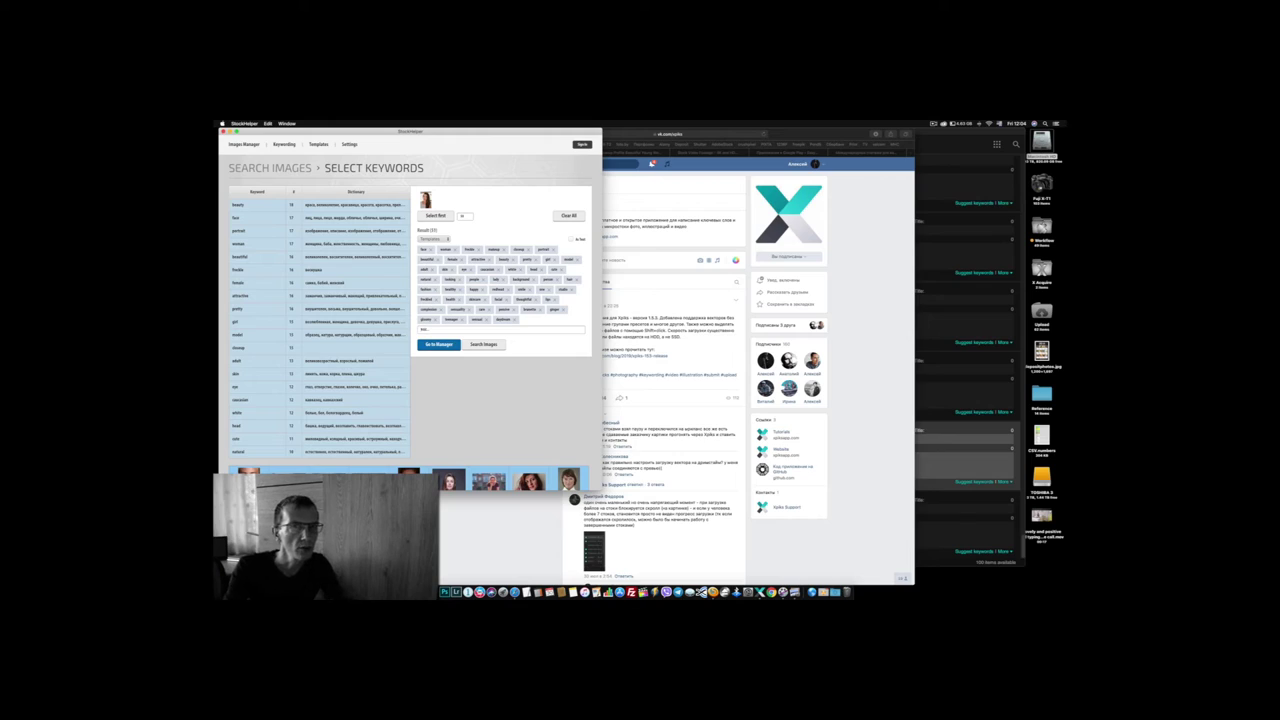
Place another keyword just ahead of "background" in the keyword list, and remove the keyword "background".
drag(527, 319, 525, 268)
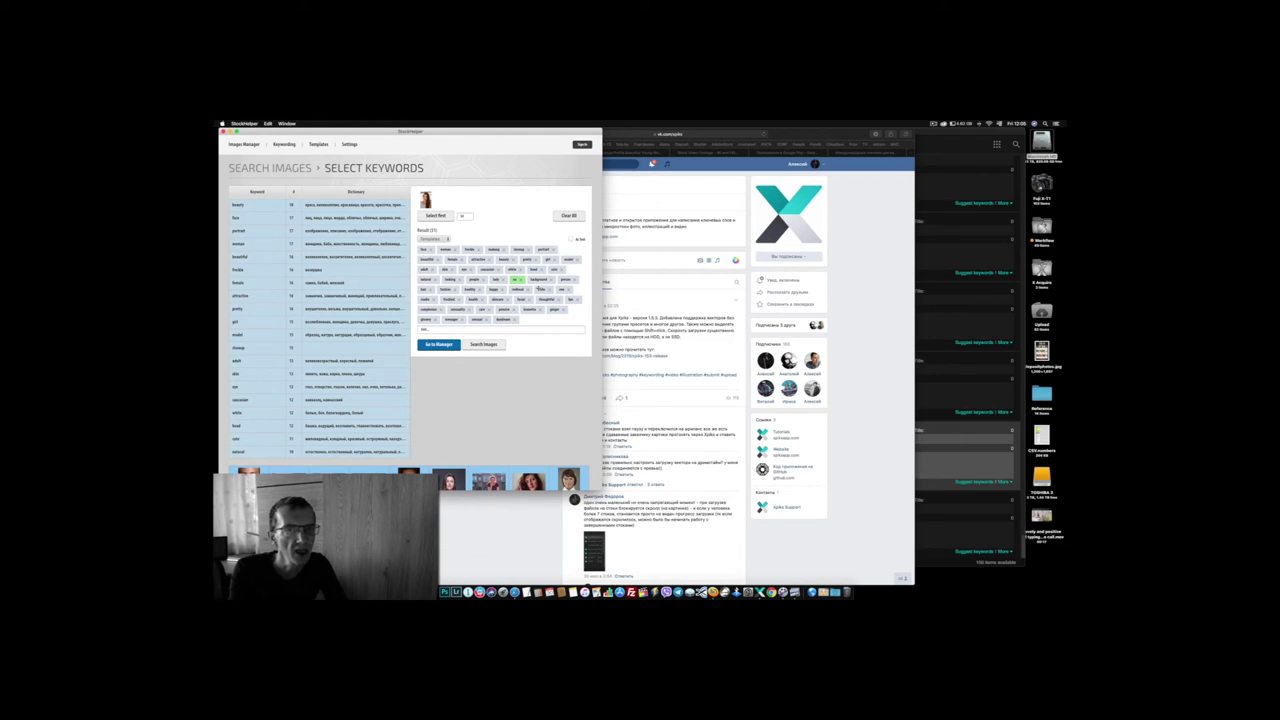
click(549, 280)
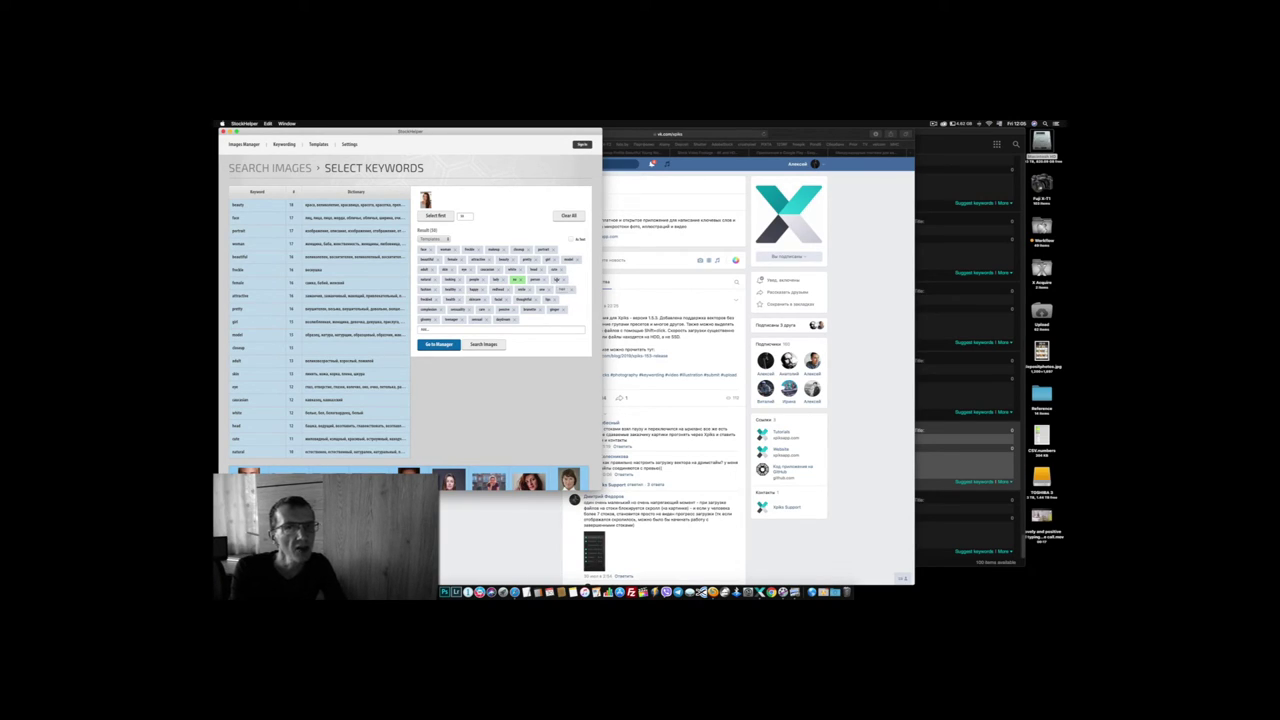
Move "hair" behind "female", "healthy" ahead of "skin" and "natural" behind "beauty" in the keyword list, entering "skin" and removing "fashion".
drag(517, 279, 480, 261)
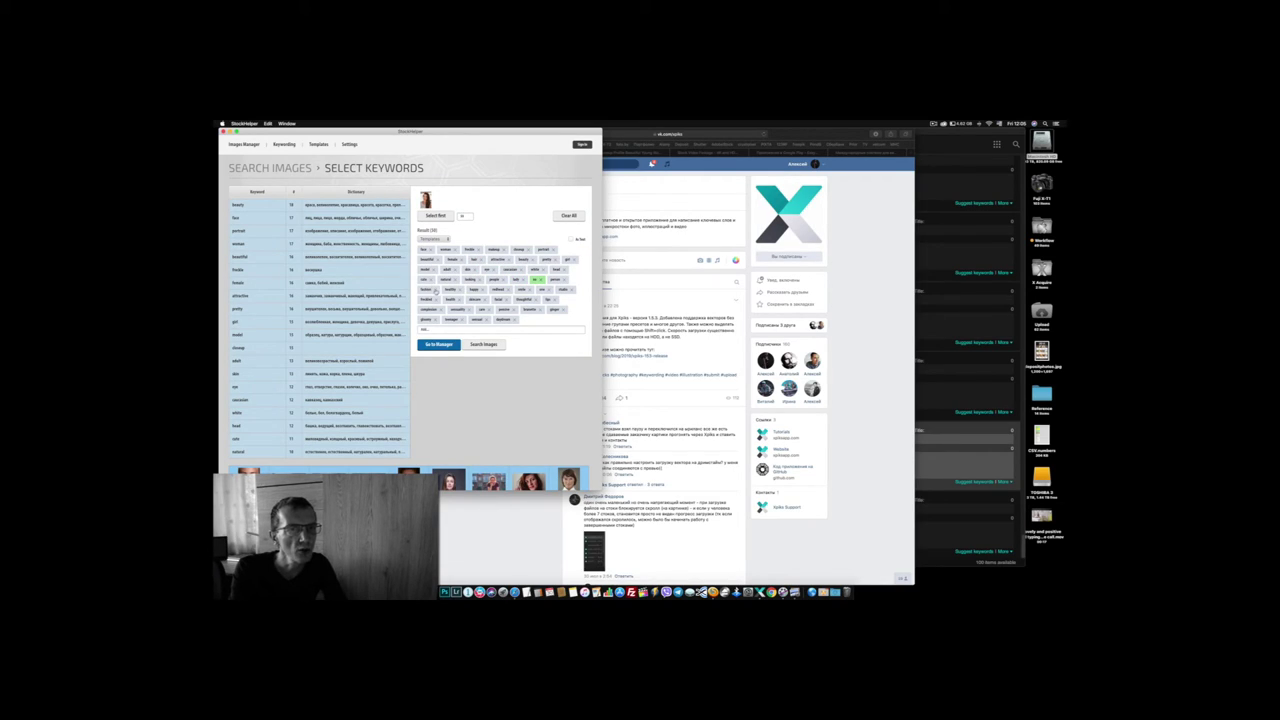
click(436, 289)
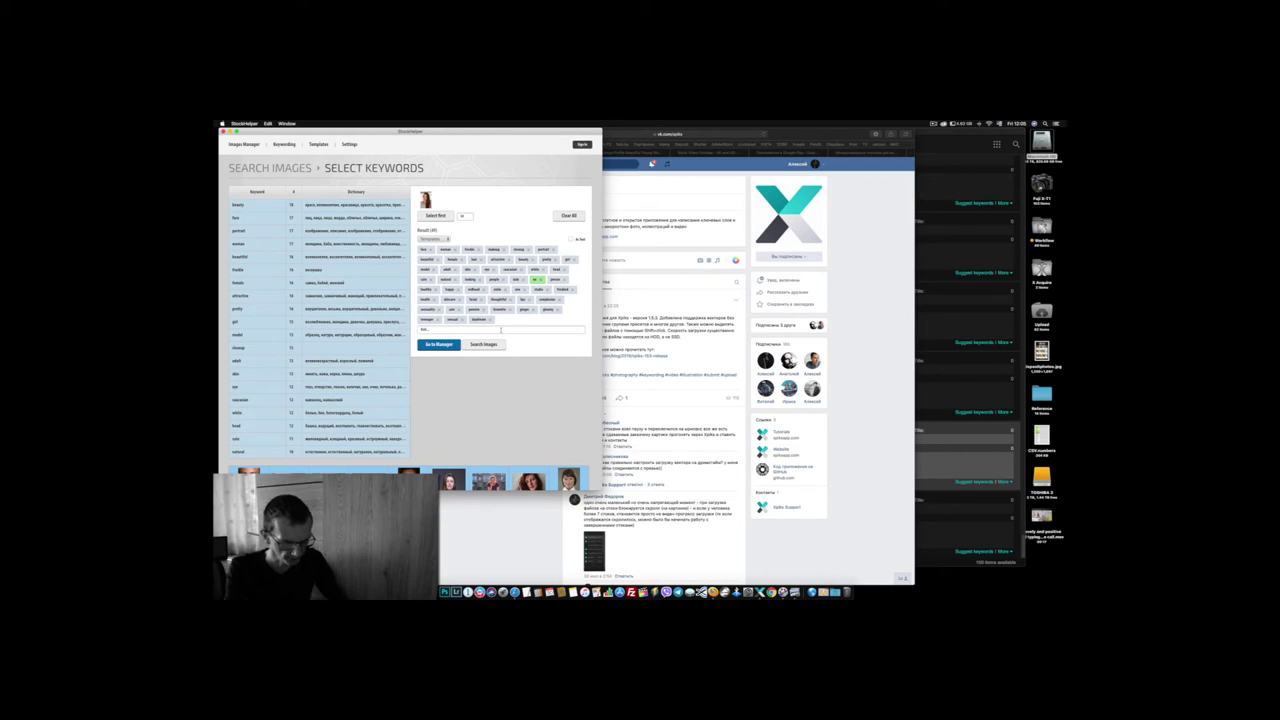
text(in)
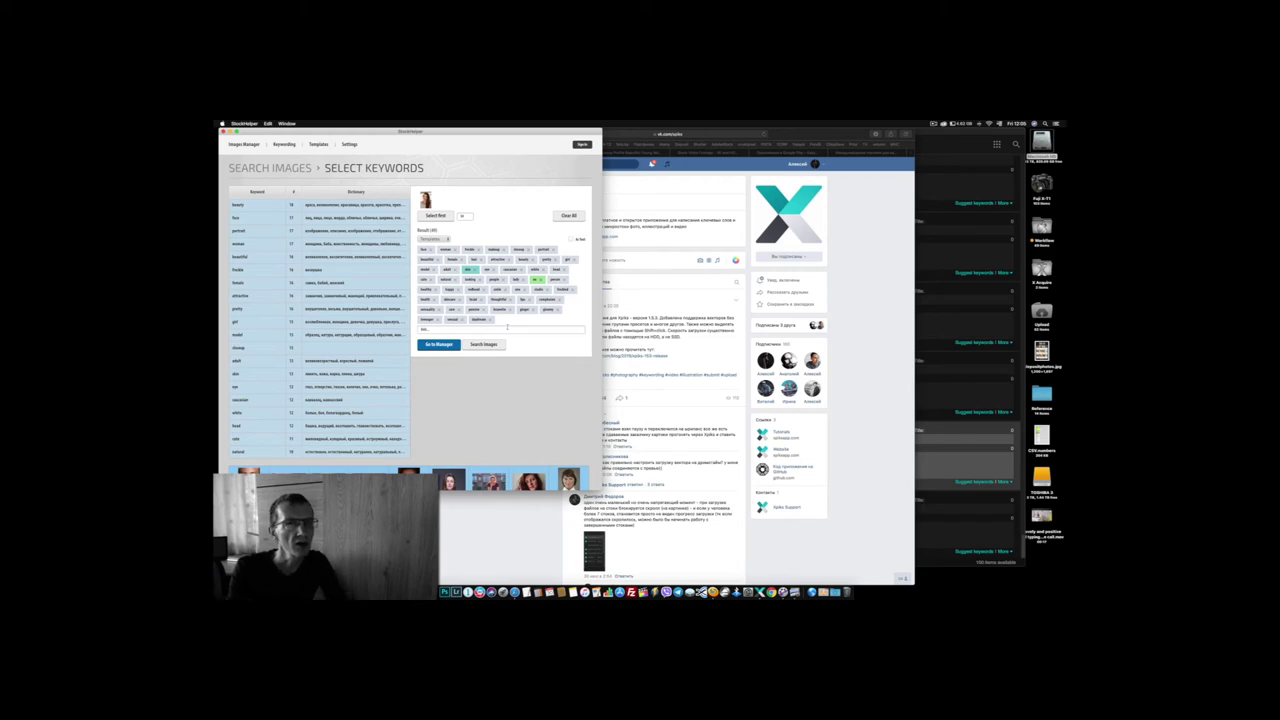
drag(423, 290, 496, 276)
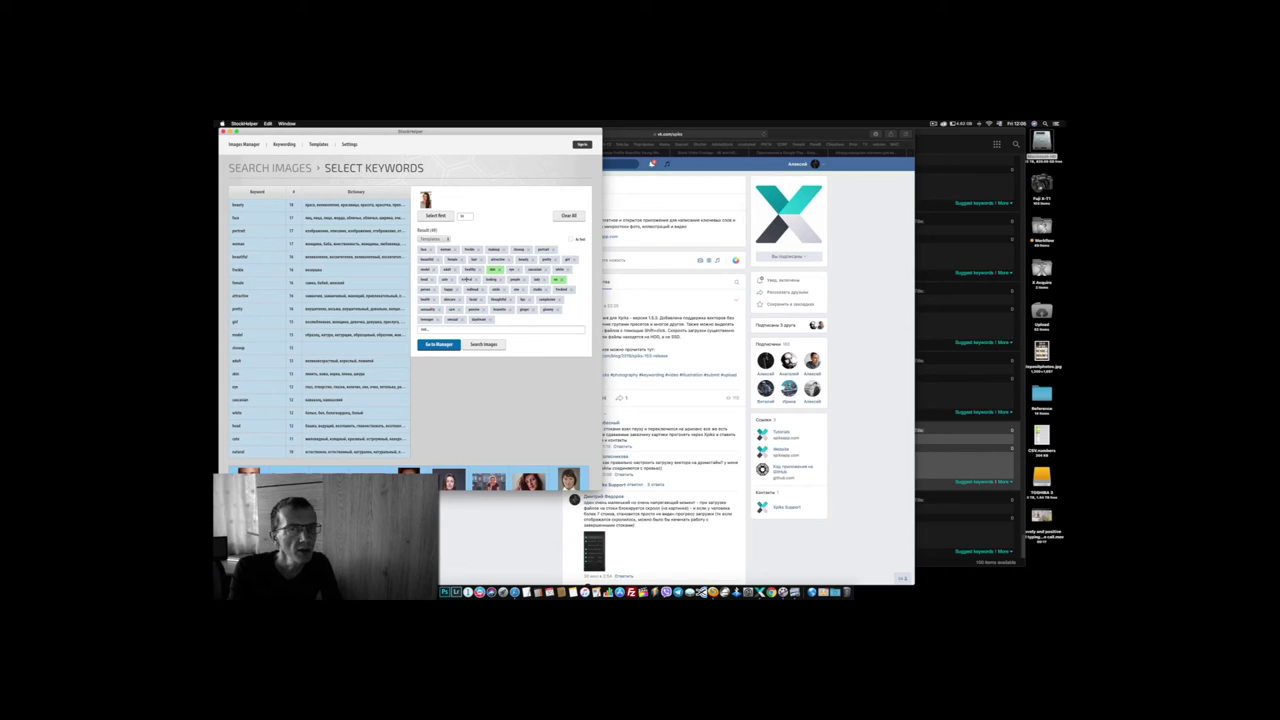
drag(466, 280, 530, 250)
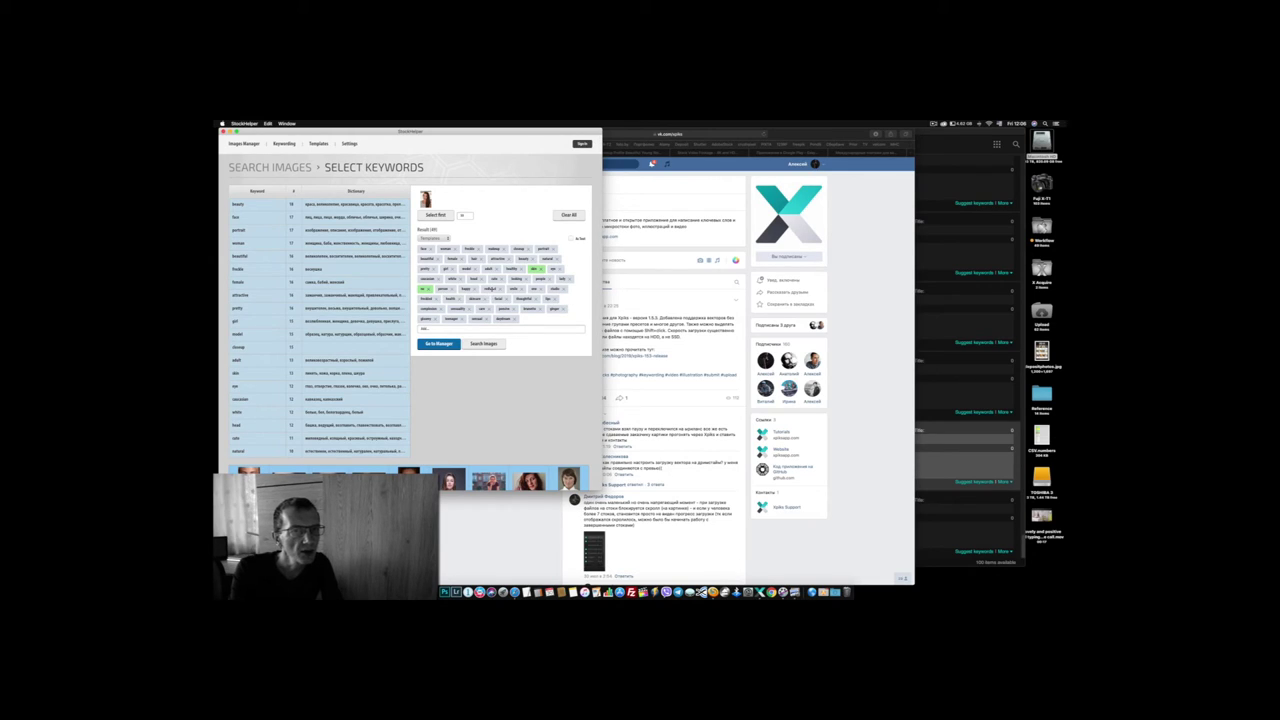
Remove the unsuitable keywords "redhead", "studio", "skincare", "ginger", "teenager" and "daydream" from the result list.
click(501, 289)
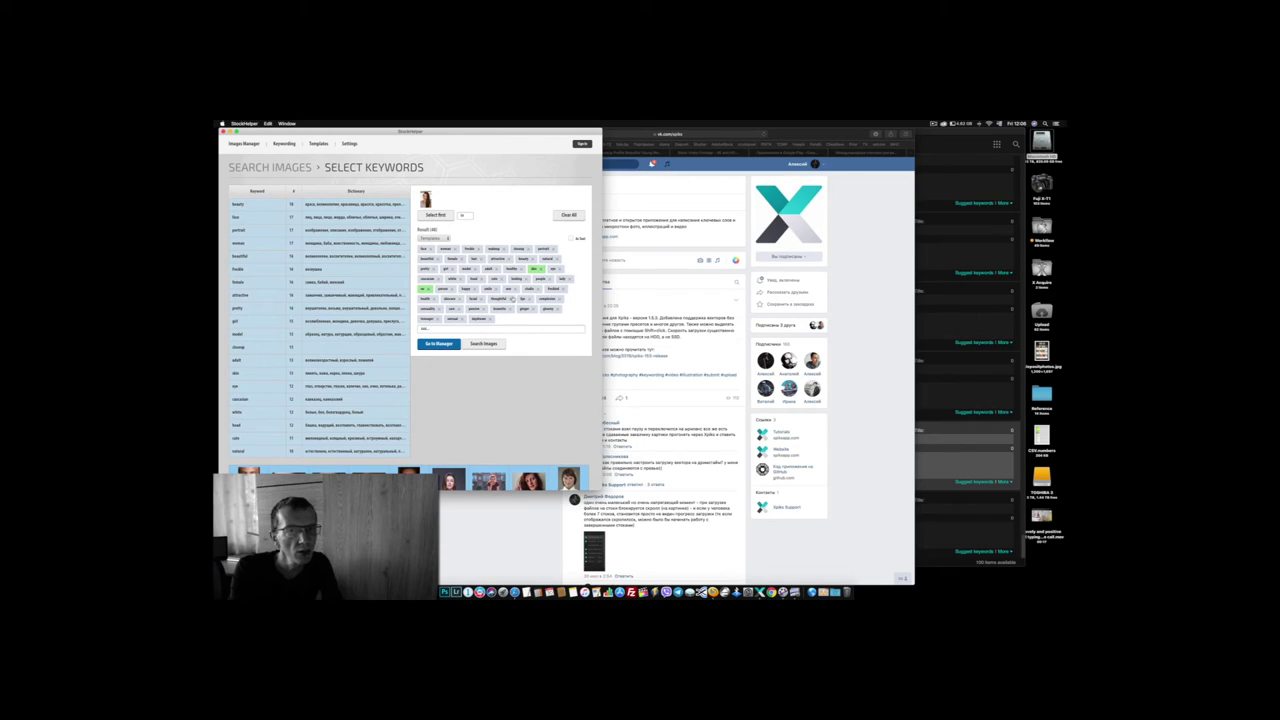
click(538, 290)
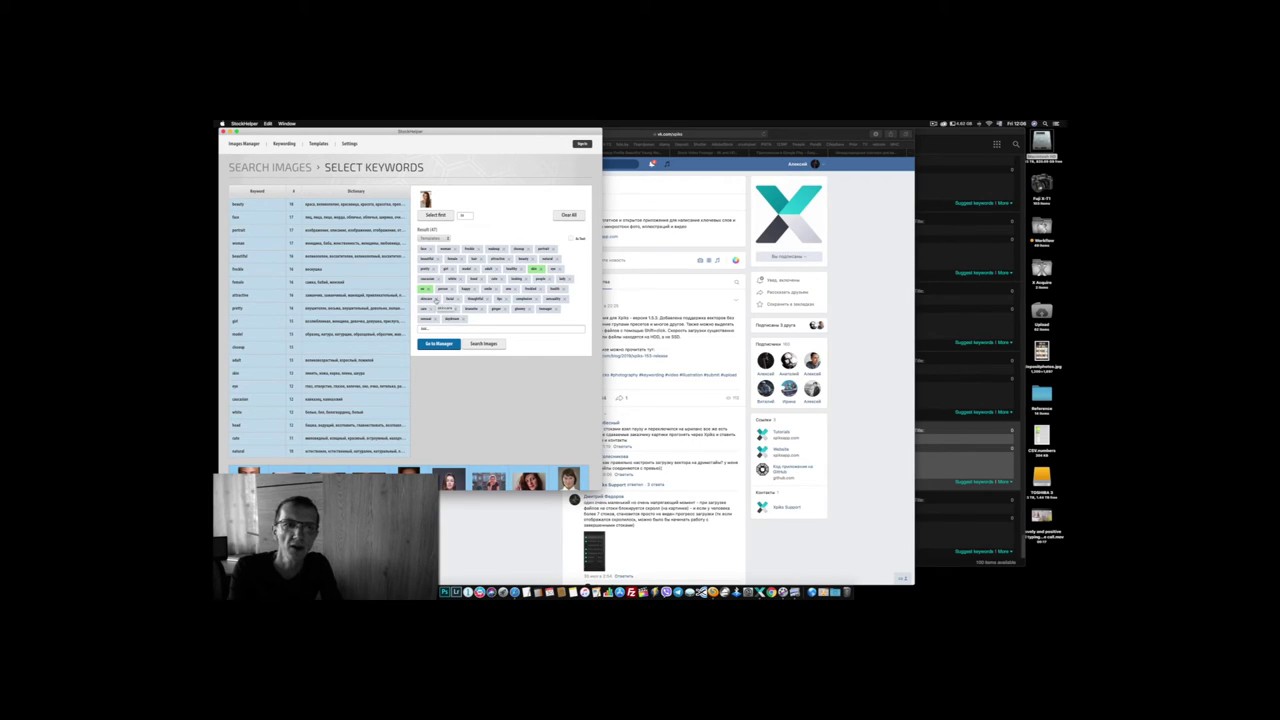
click(435, 299)
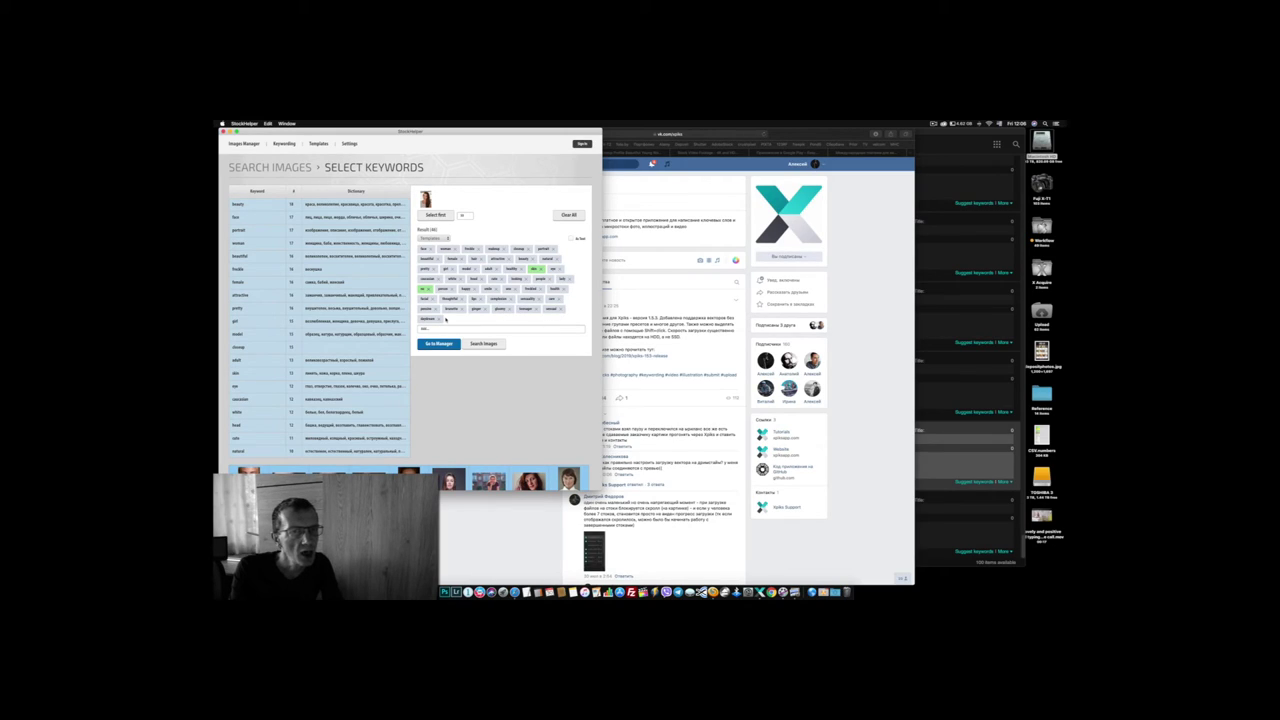
click(486, 309)
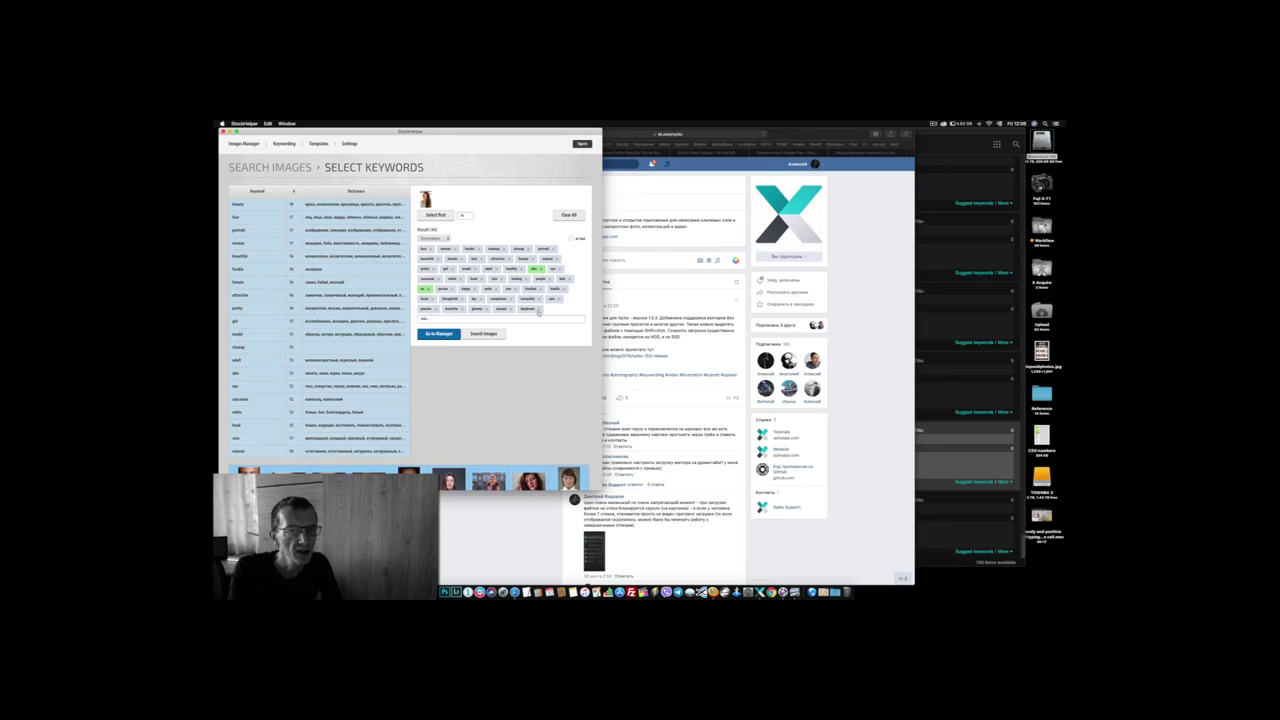
click(539, 309)
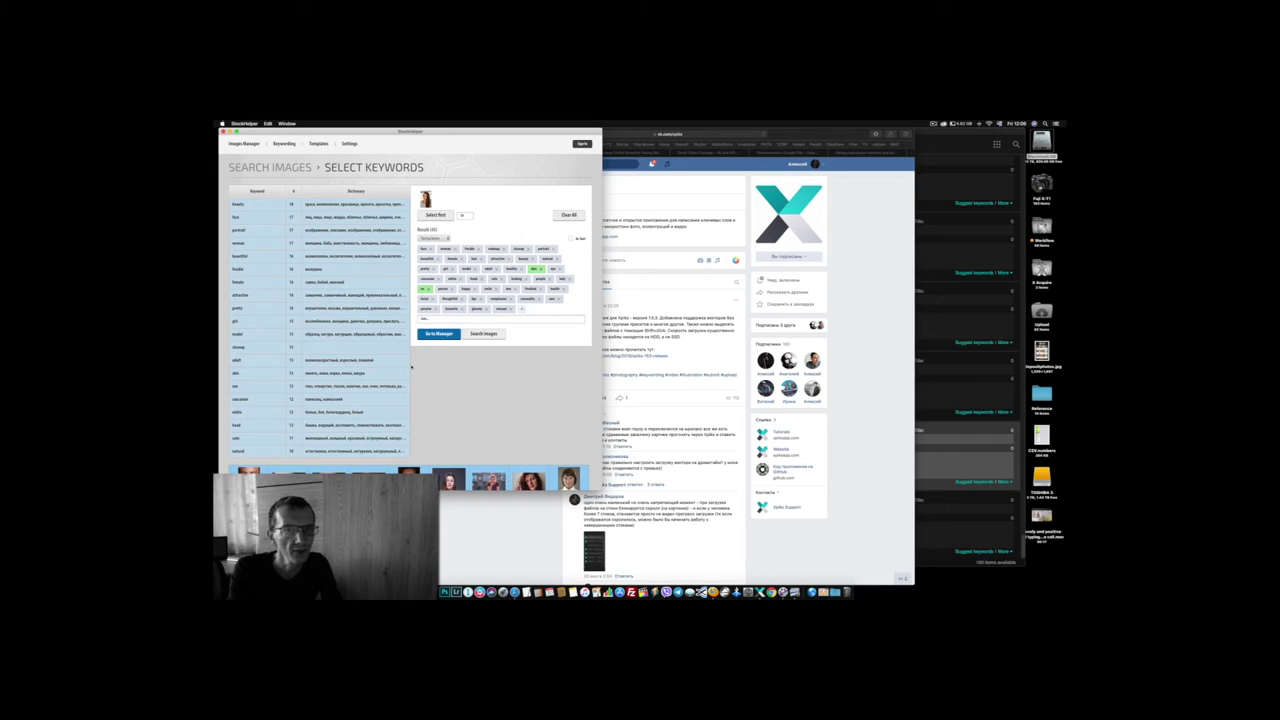
Add "look" from the less frequent suggested keywords and enter the custom keyword "straight".
scroll(398, 281, down, 10)
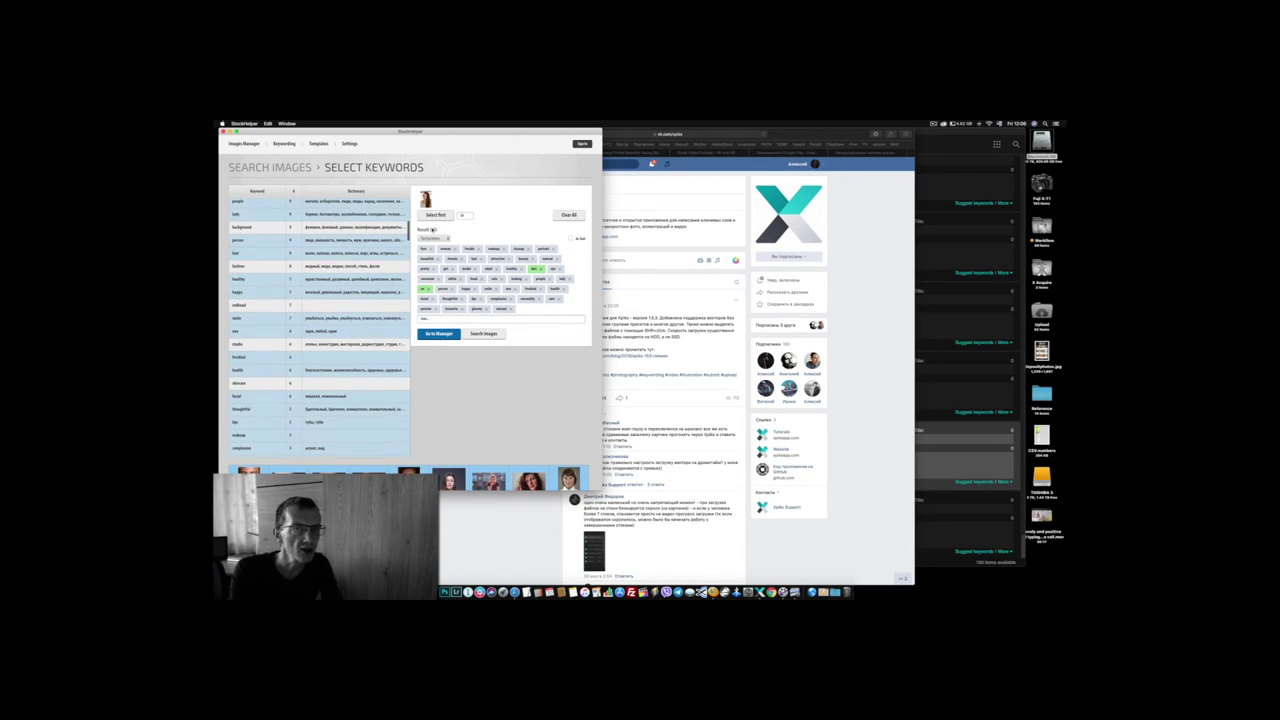
scroll(300, 344, down, 5)
scroll(301, 346, down, 5)
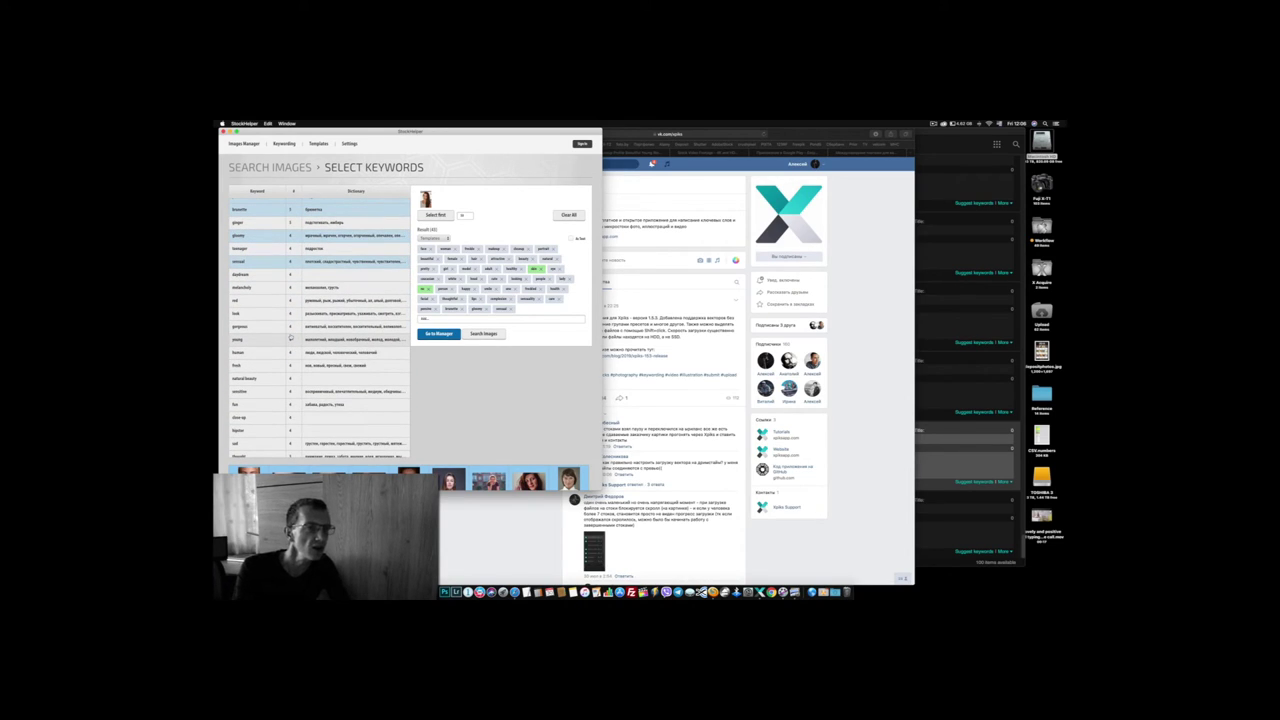
click(290, 313)
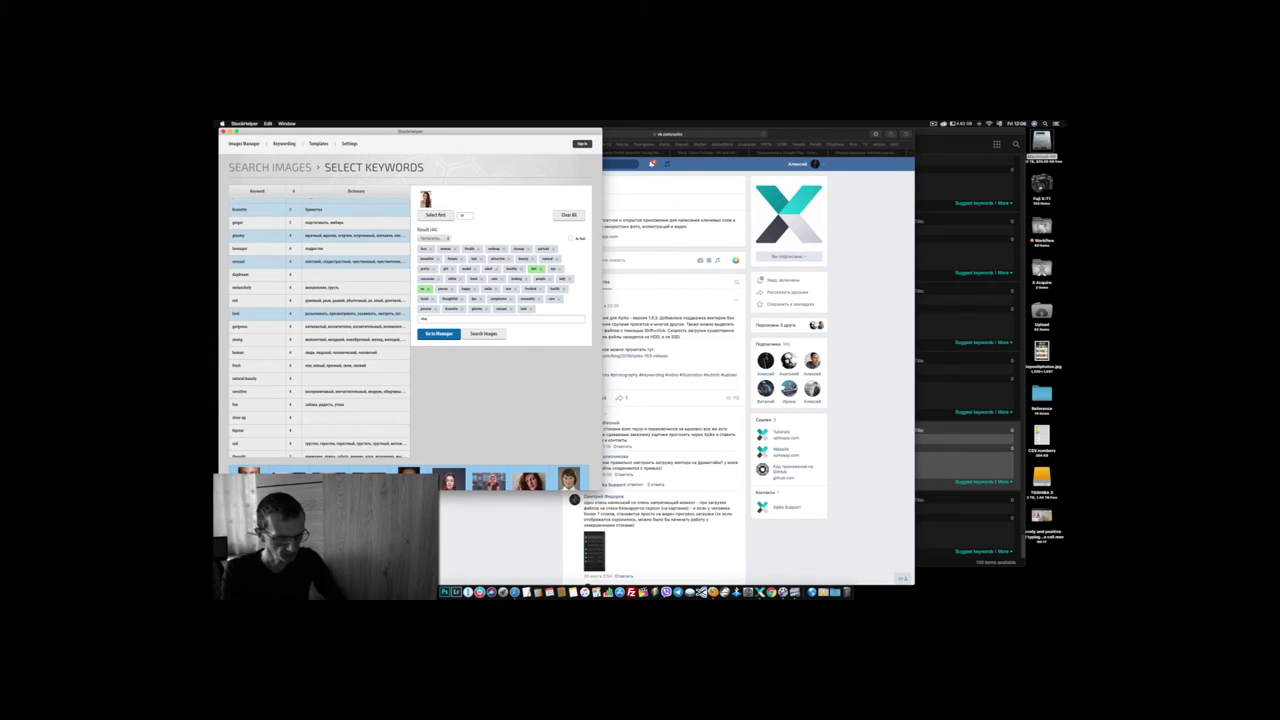
key(Return)
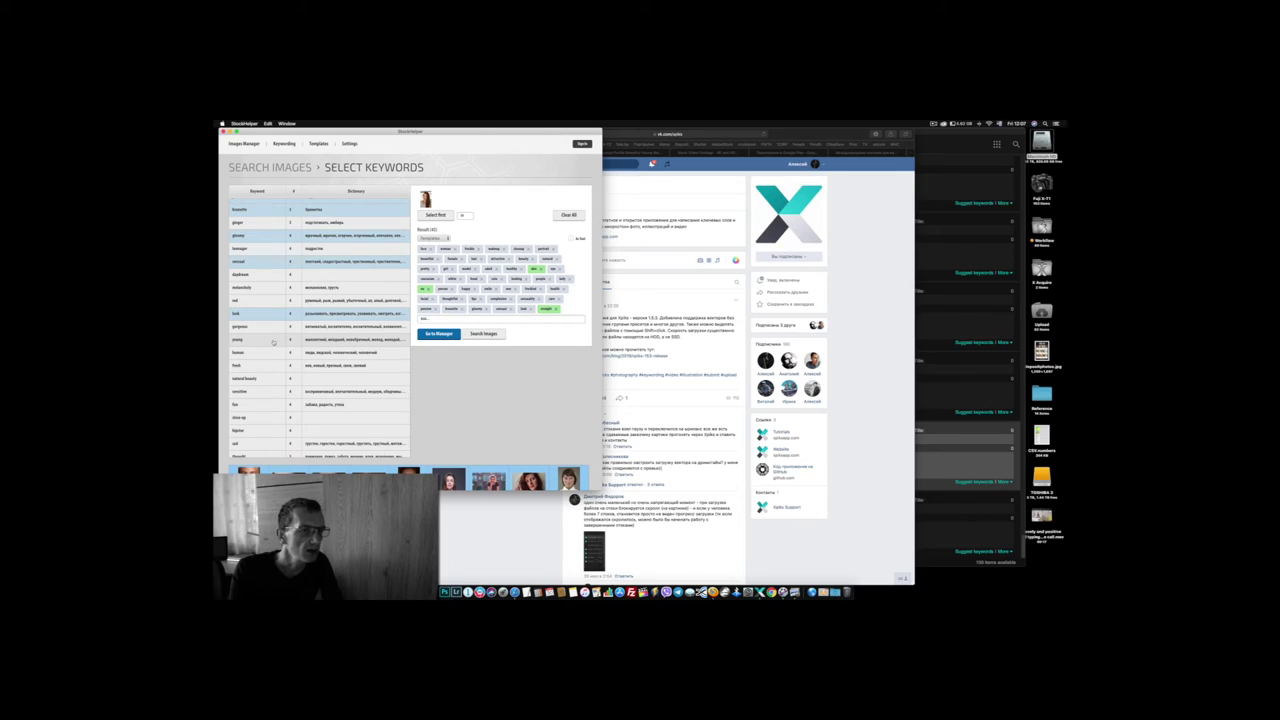
Add the suggested keywords "fresh" and "long" to the result list.
scroll(272, 345, down, 1)
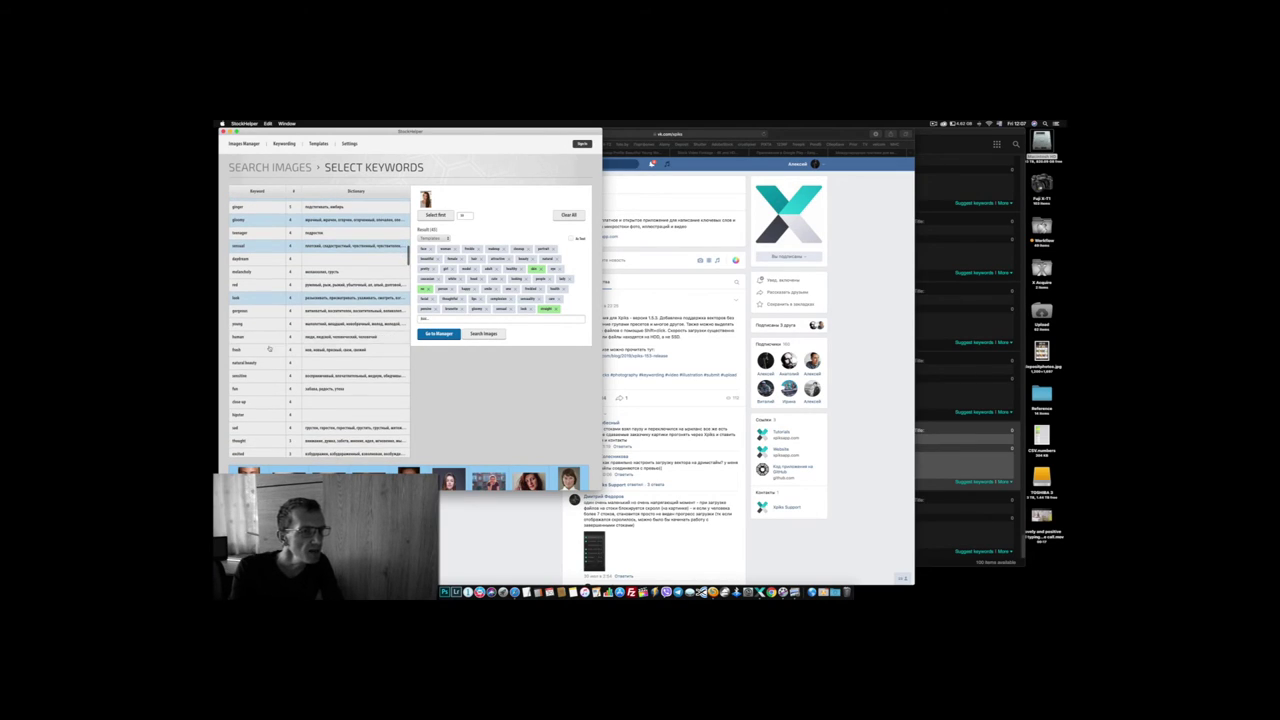
click(268, 354)
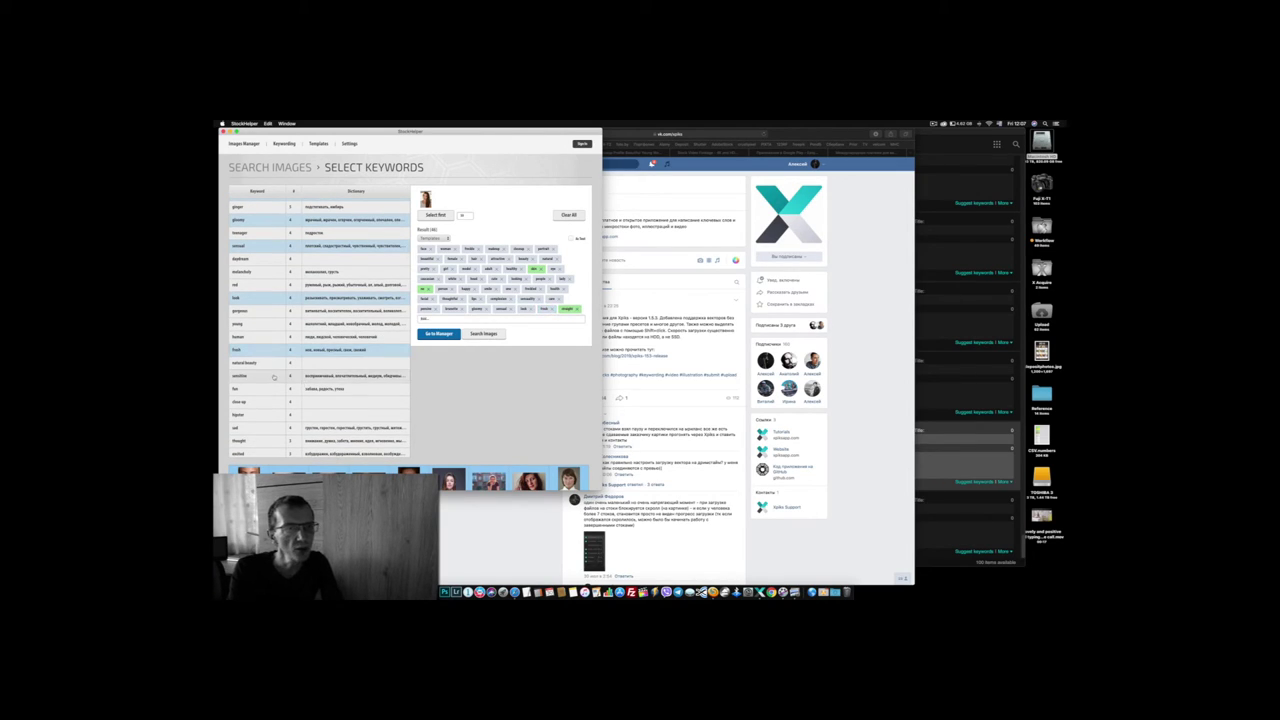
scroll(273, 376, down, 7)
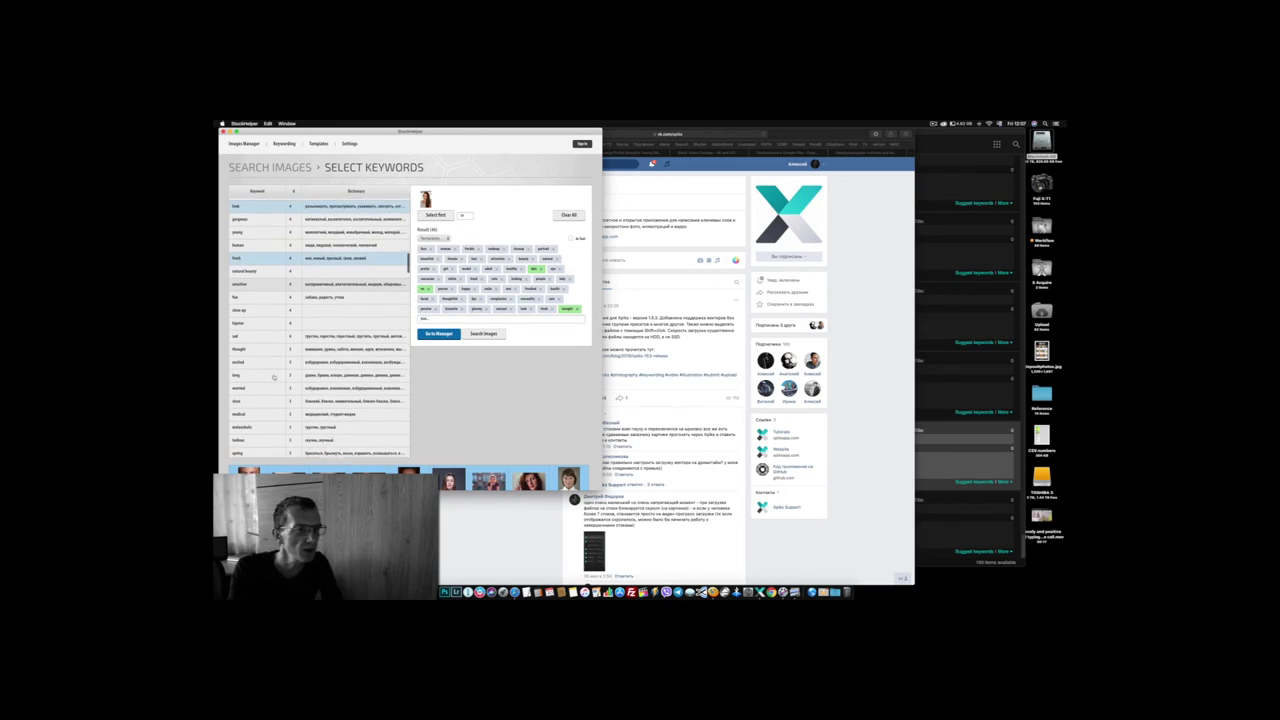
scroll(273, 377, down, 3)
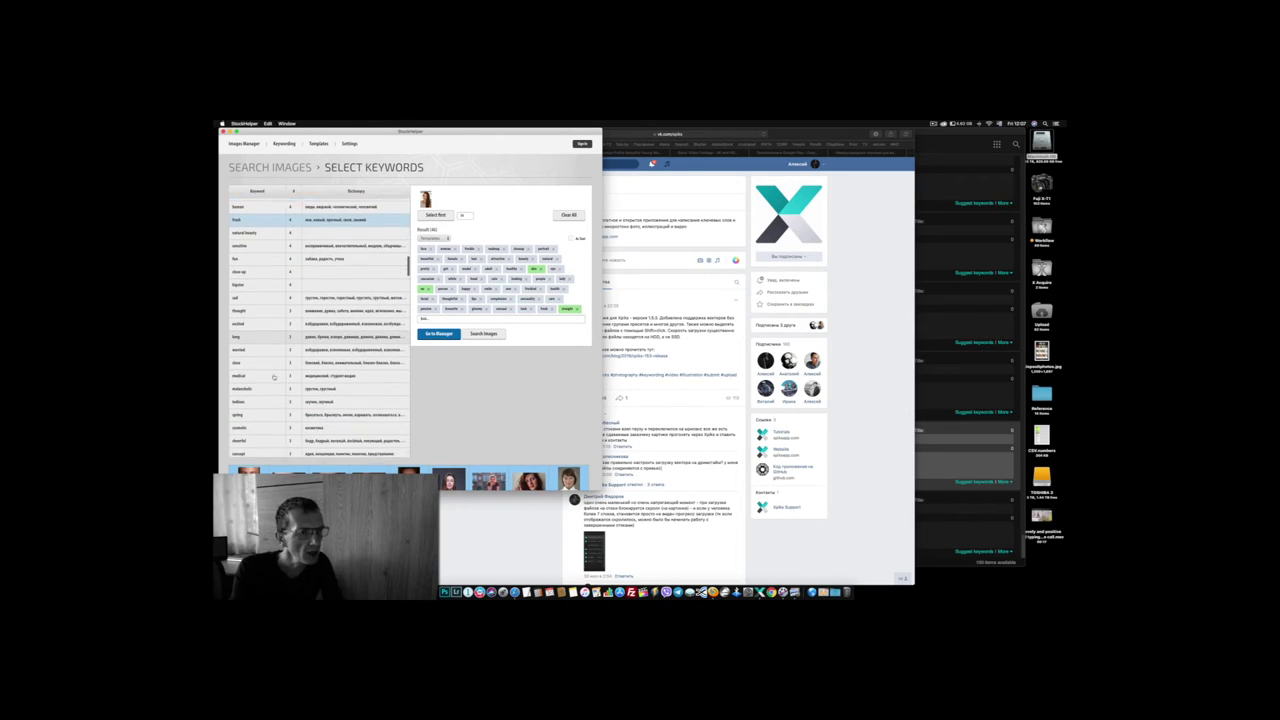
click(250, 330)
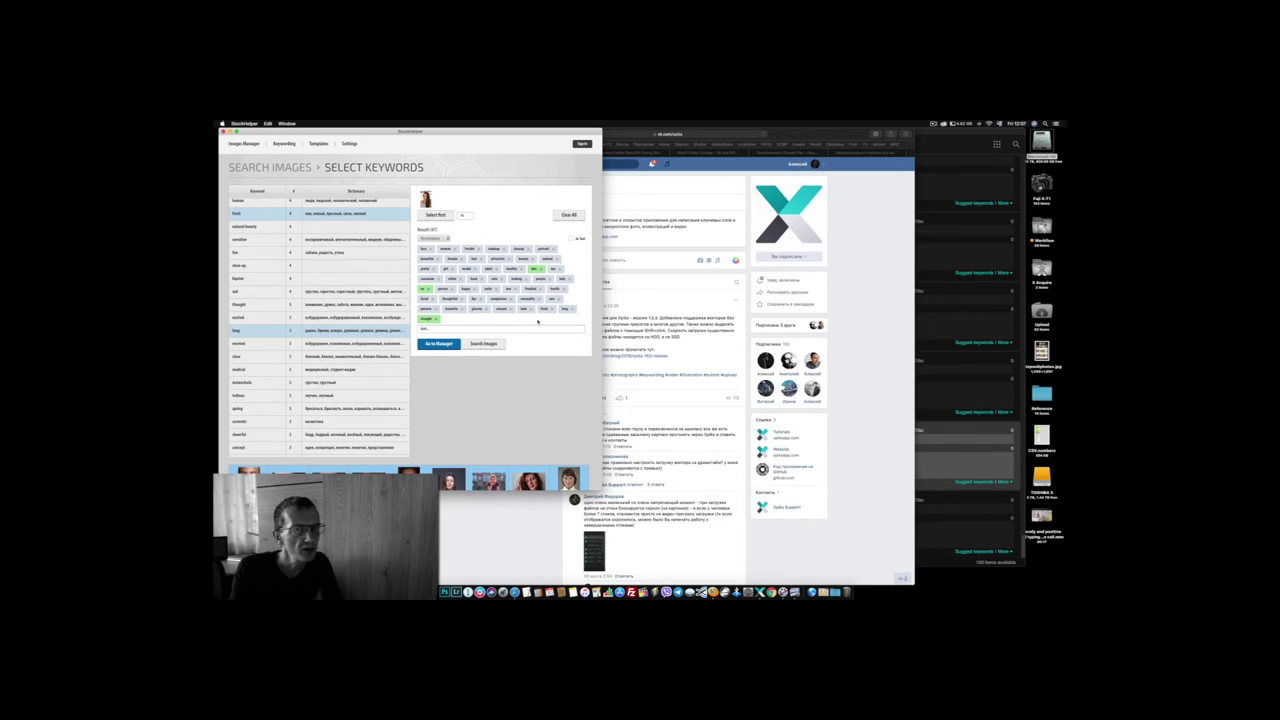
Look through the remaining less frequent suggestions for further suitable keywords, clearing the unused text in the keyword entry field.
scroll(261, 342, down, 5)
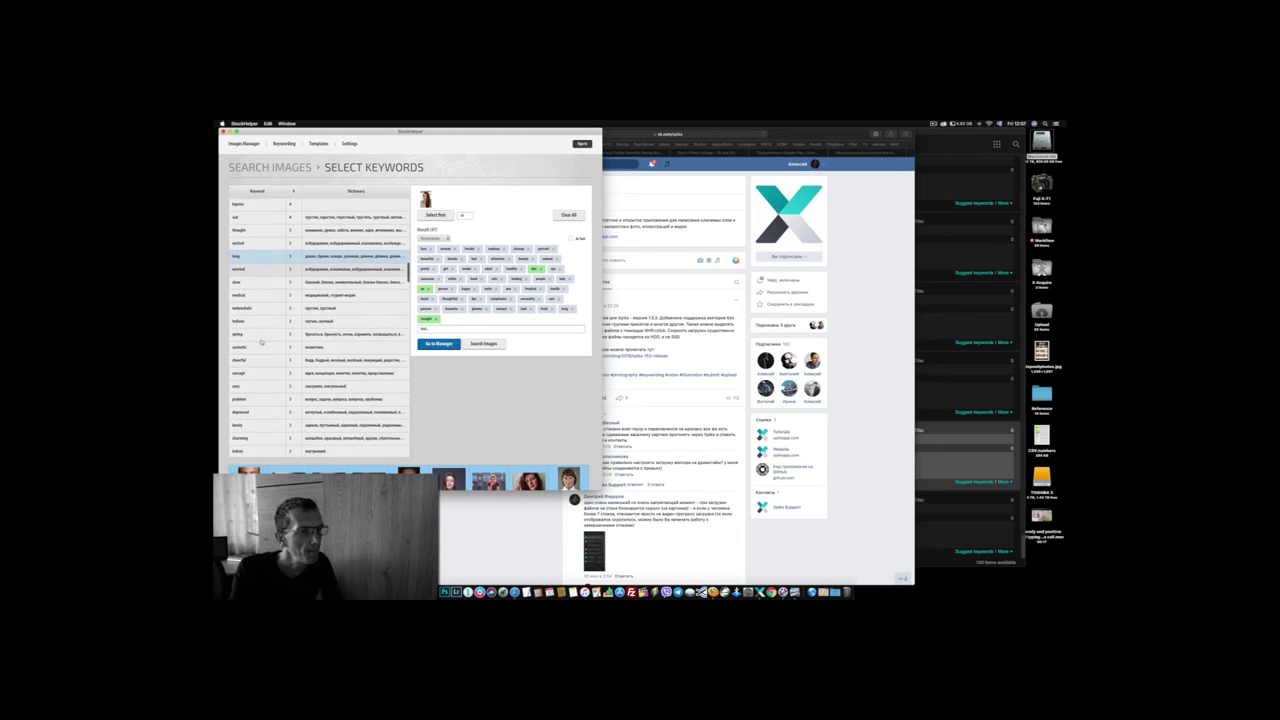
scroll(261, 342, down, 3)
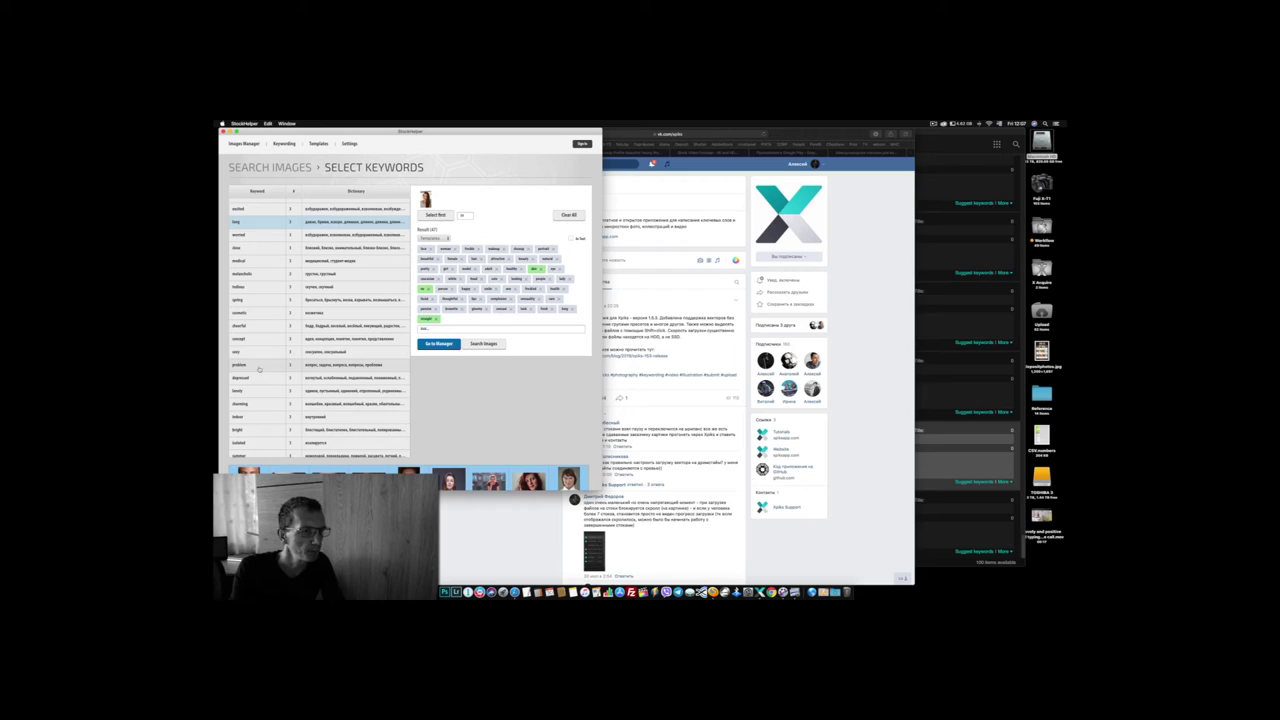
scroll(258, 369, down, 5)
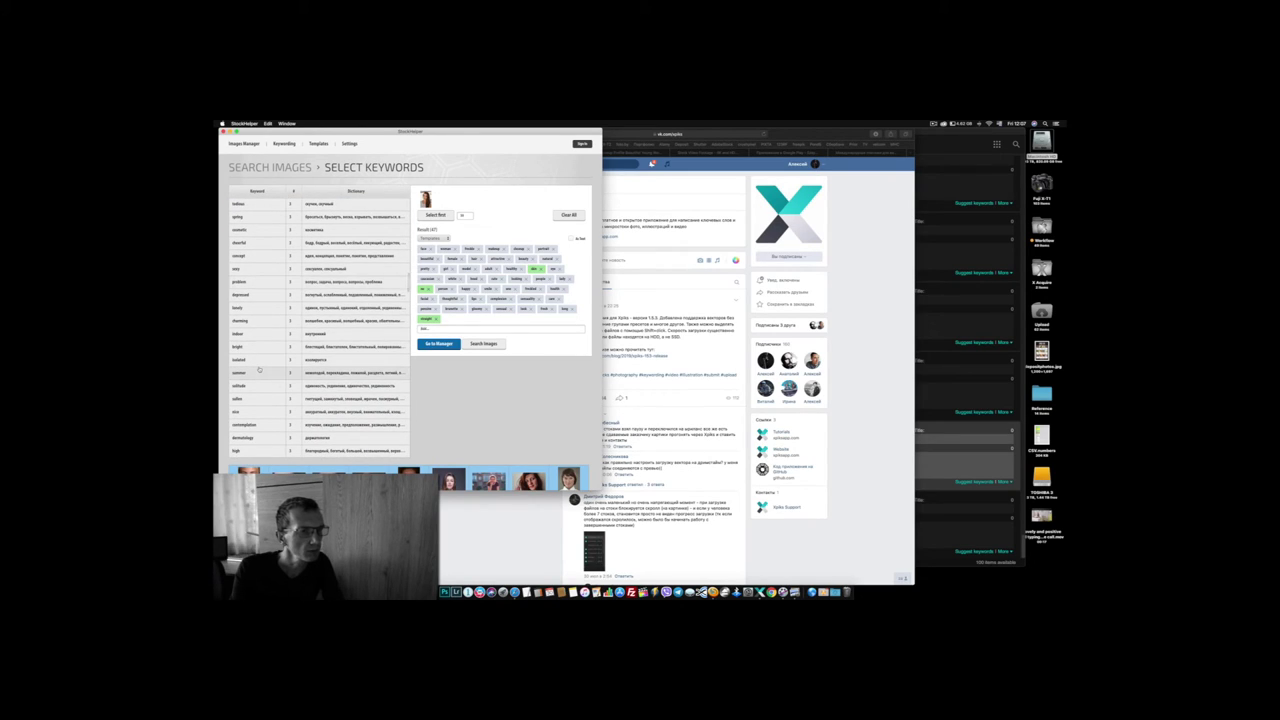
scroll(258, 369, down, 3)
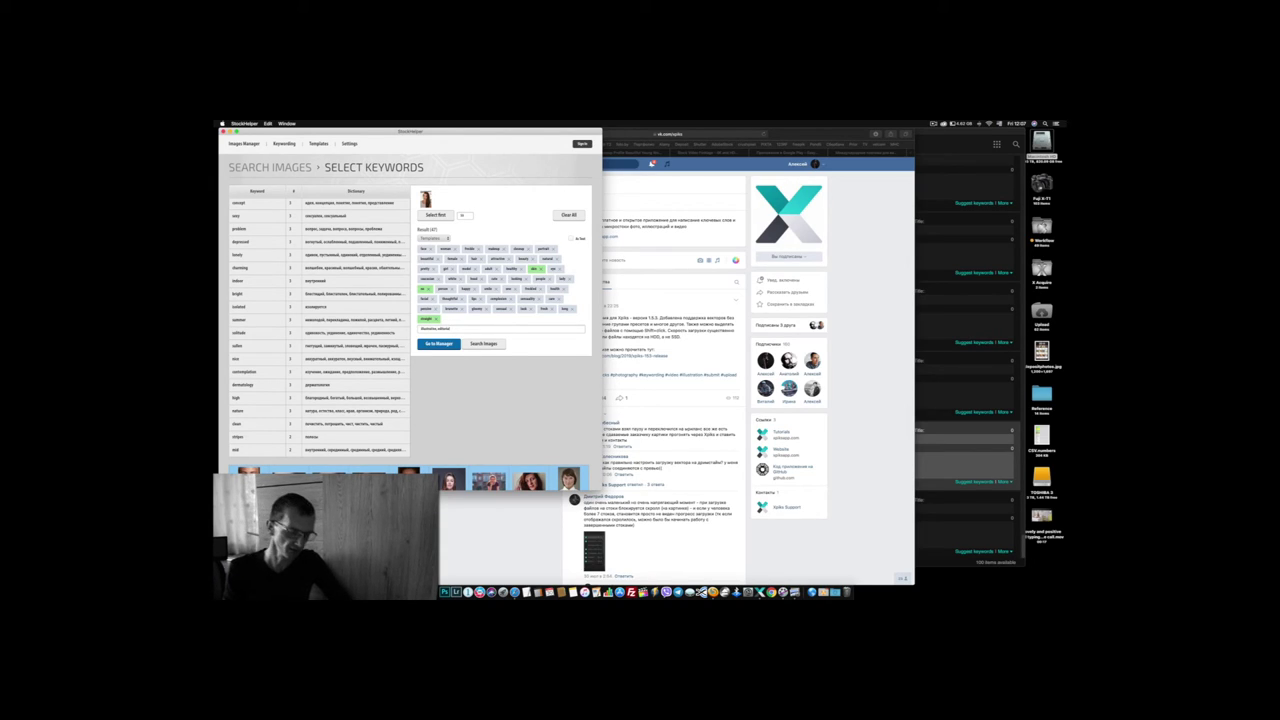
key(super+a)
key(BackSpace)
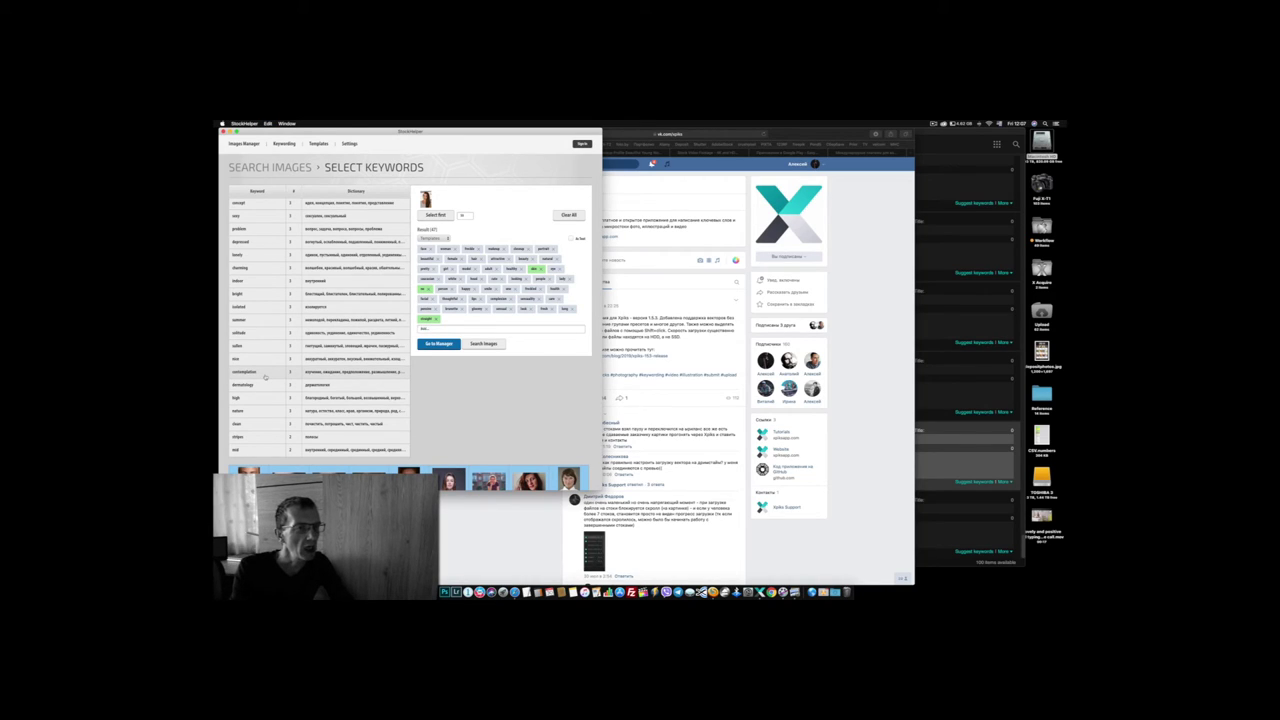
scroll(264, 377, down, 5)
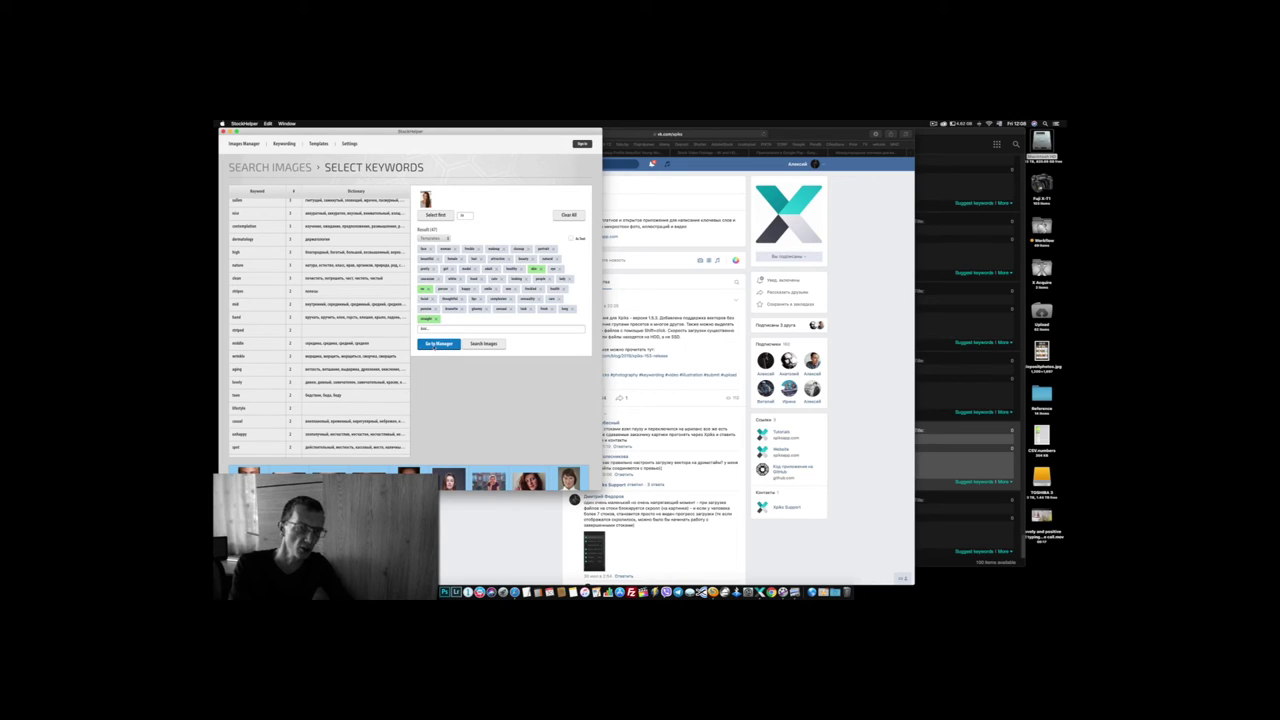
Transfer the selected keywords to the portrait in the images manager and save its metadata, showing the keywords as separate tags.
click(437, 344)
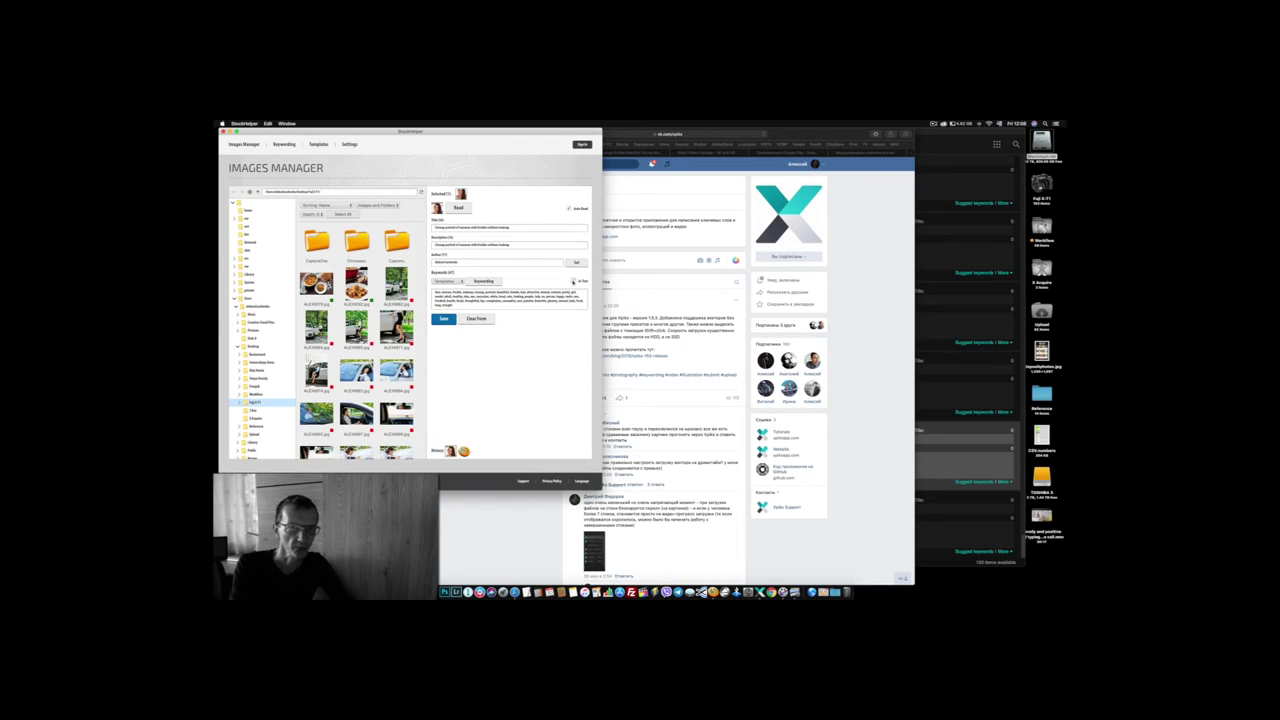
click(573, 281)
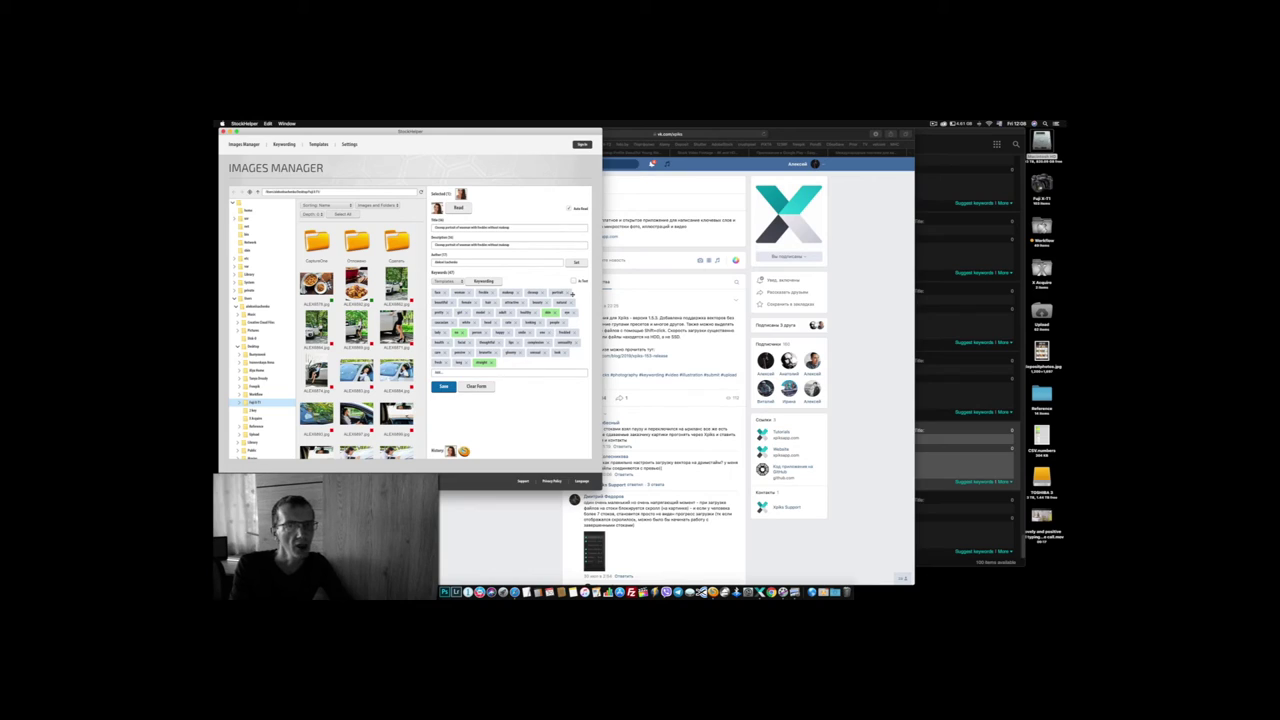
click(573, 281)
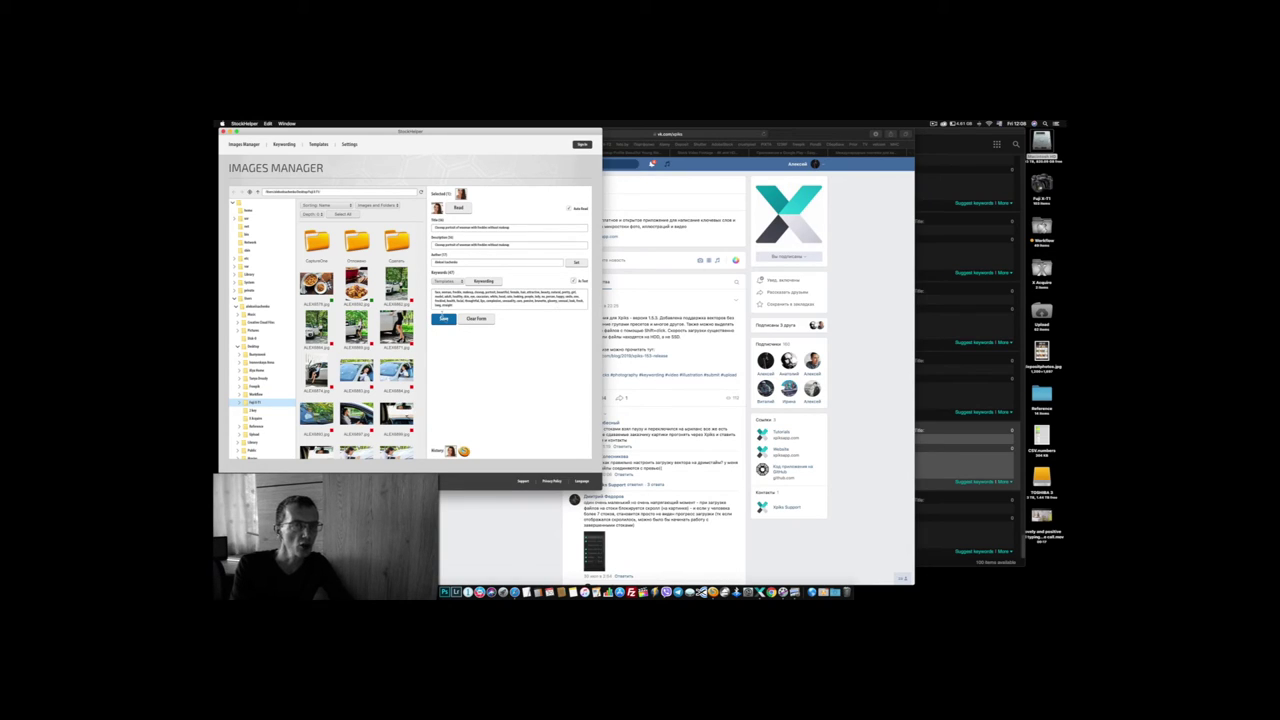
scroll(425, 360, down, 15)
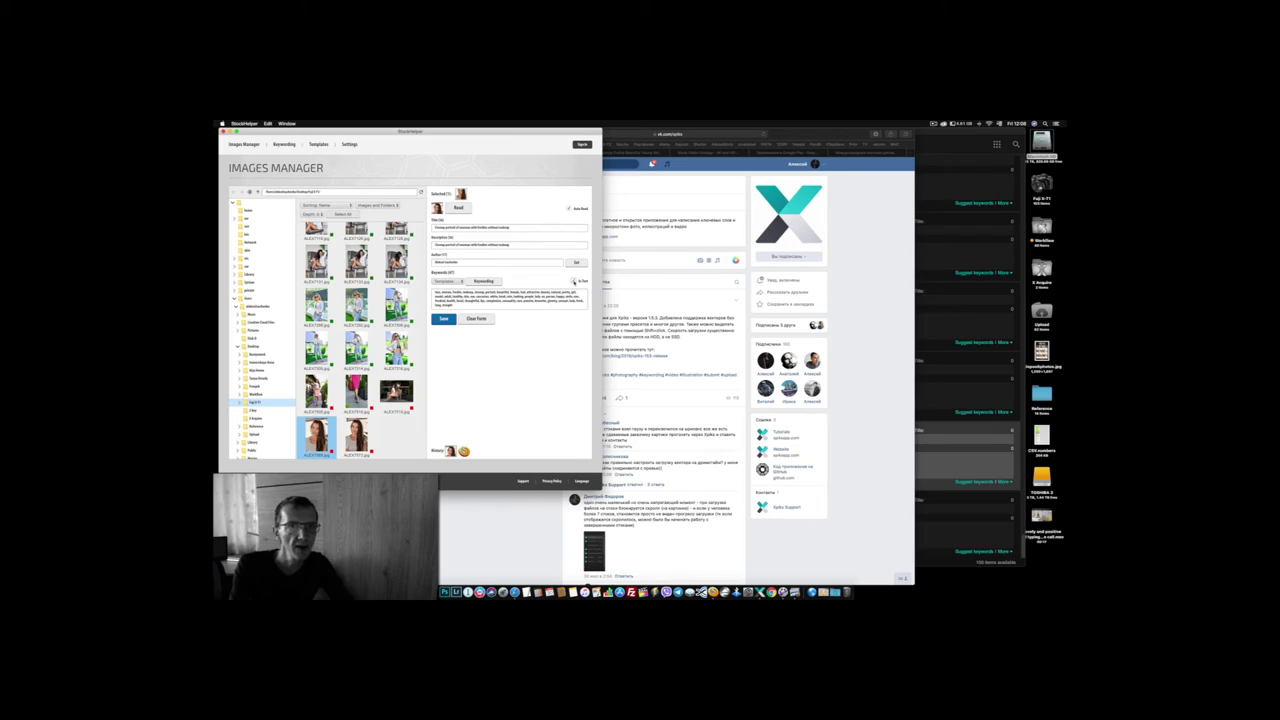
click(571, 280)
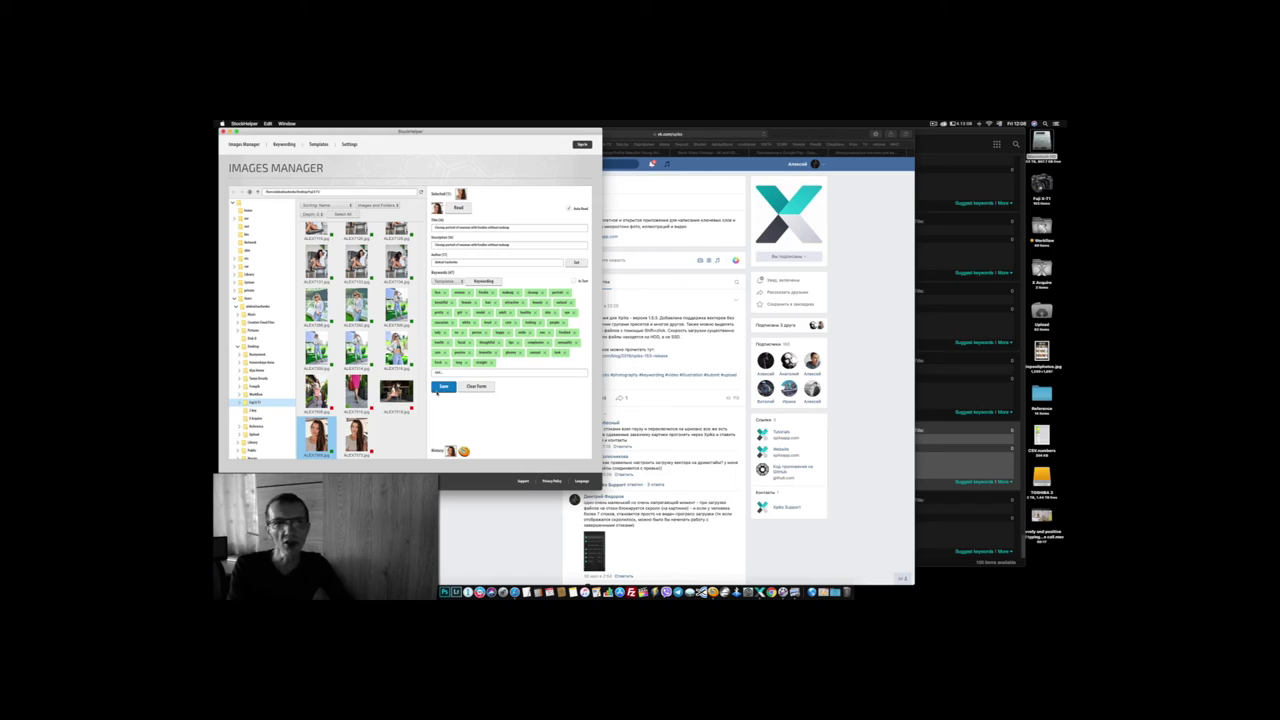
Copy the portrait's title and paste it as both description and title of the same freckled woman's image in Xpiks.
triple_click(513, 228)
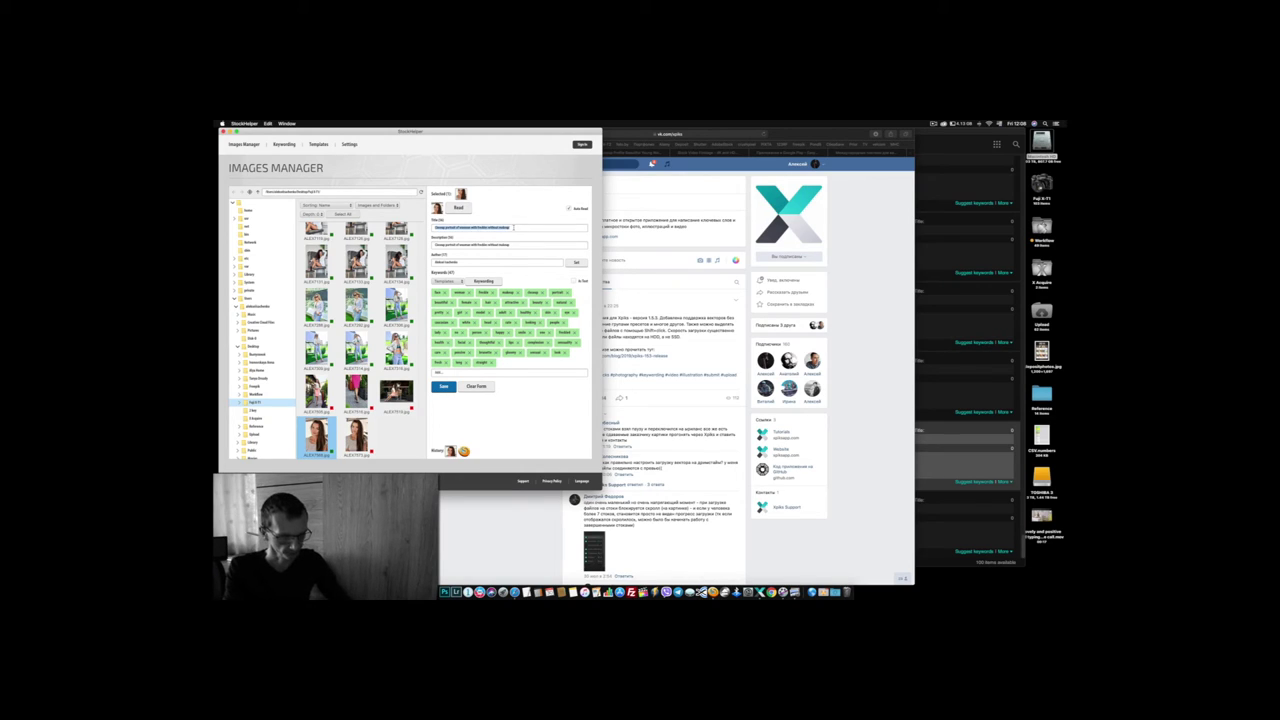
key(super+c)
key(super+Tab)
scroll(819, 347, down, 1)
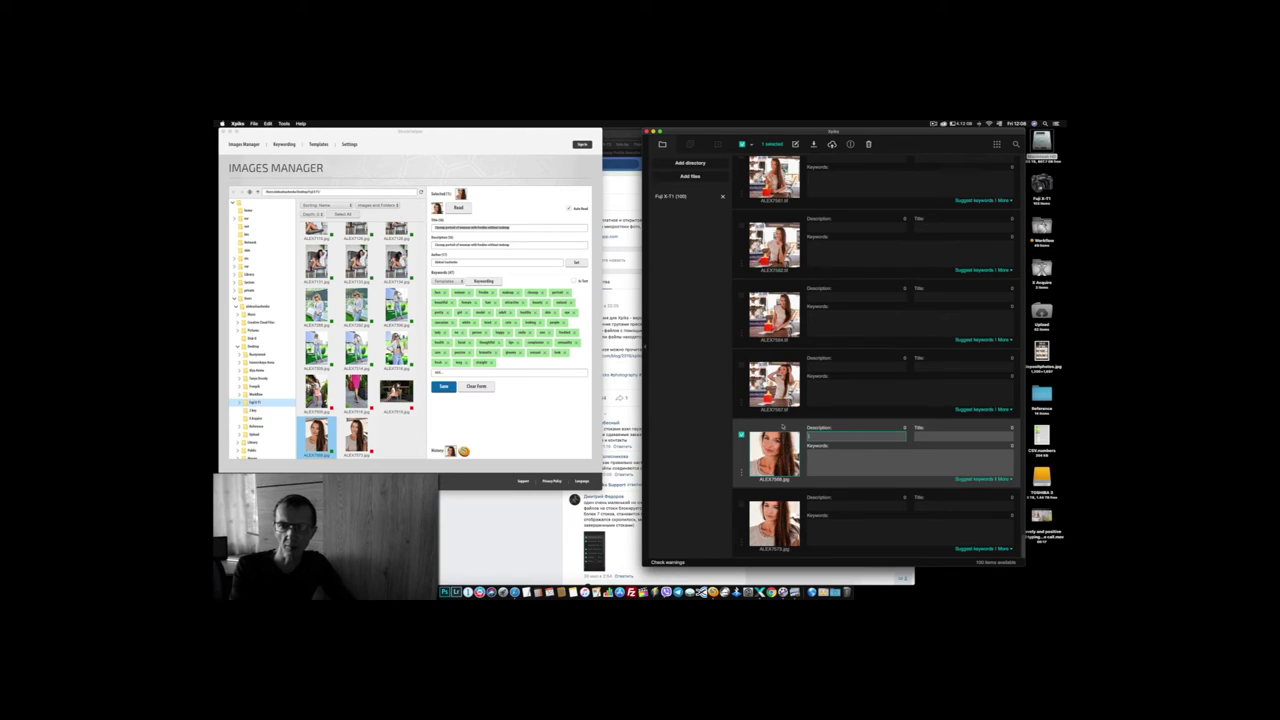
key(super+v)
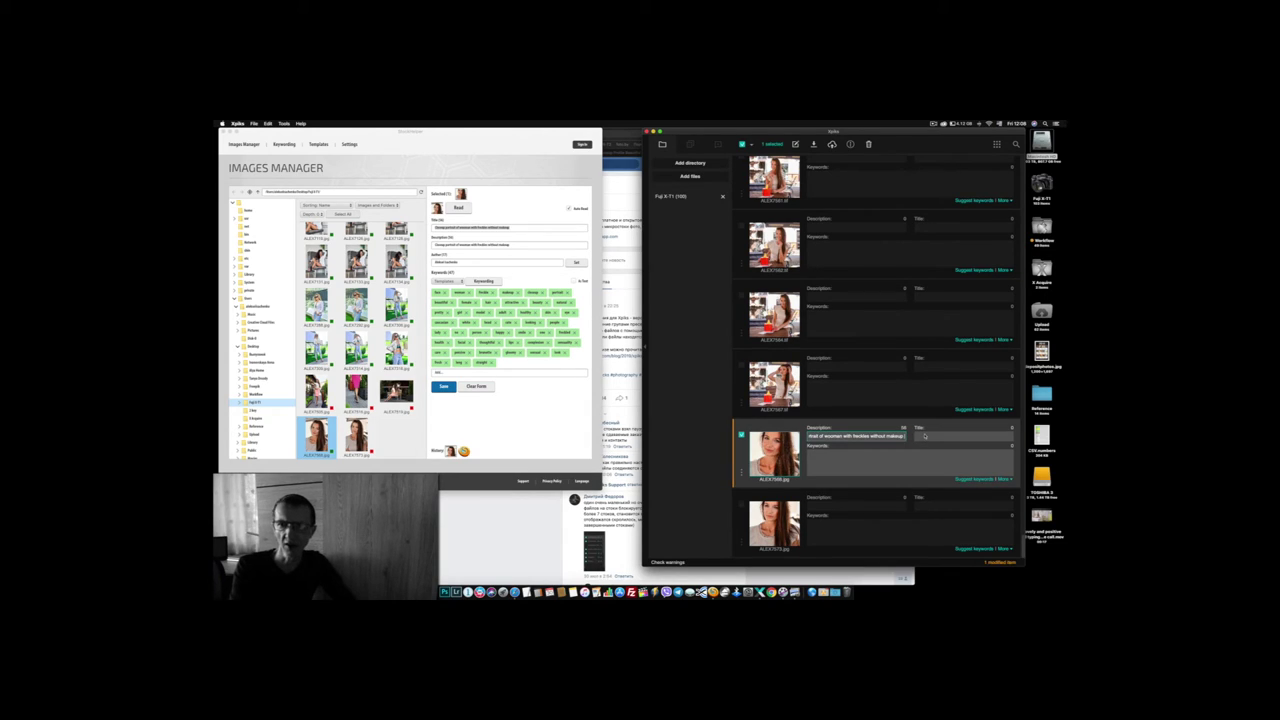
click(925, 437)
key(super+v)
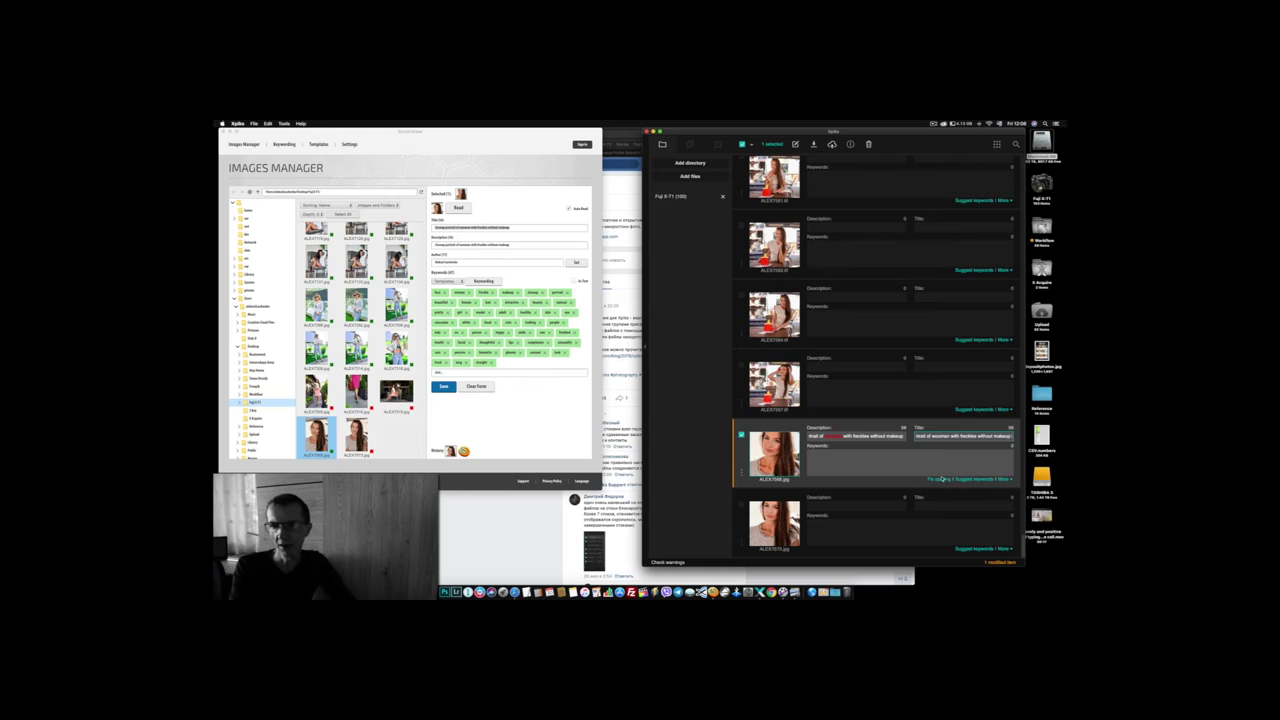
Look for keyword suggestions for the freckled woman's portrait by its full pasted title, searching Shutterstock and Adobe Stock.
click(966, 480)
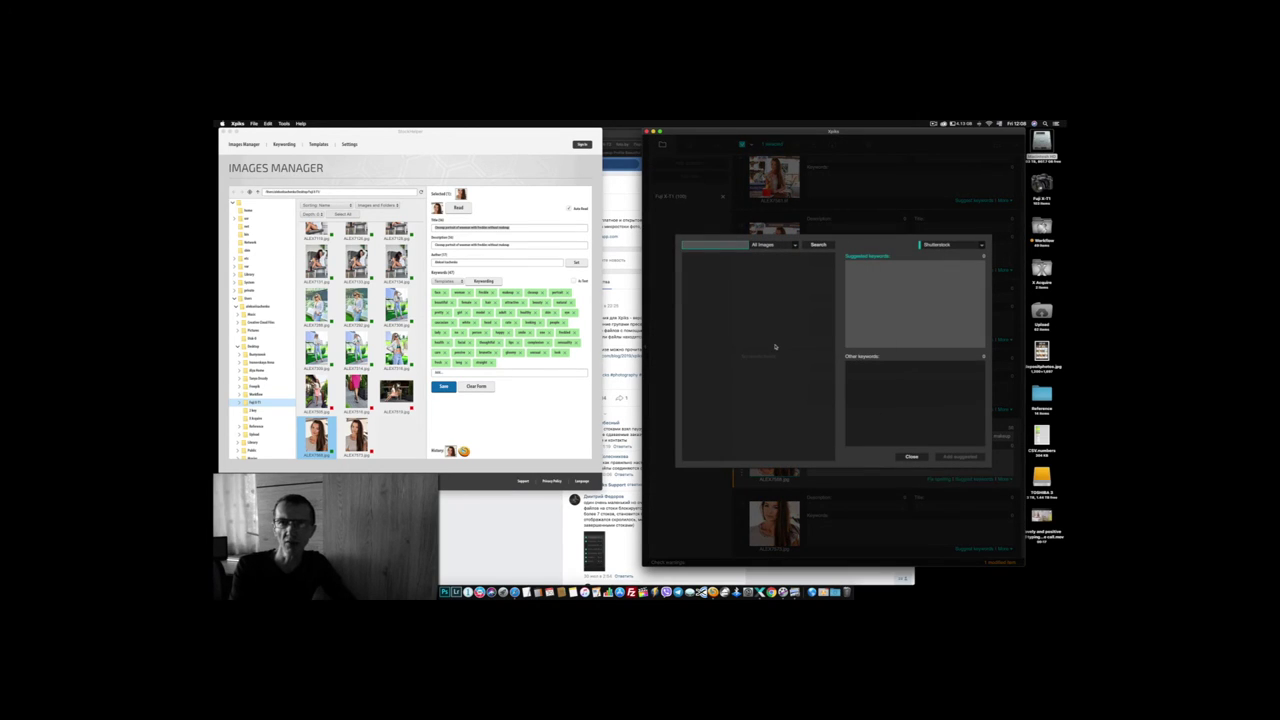
key(super+v)
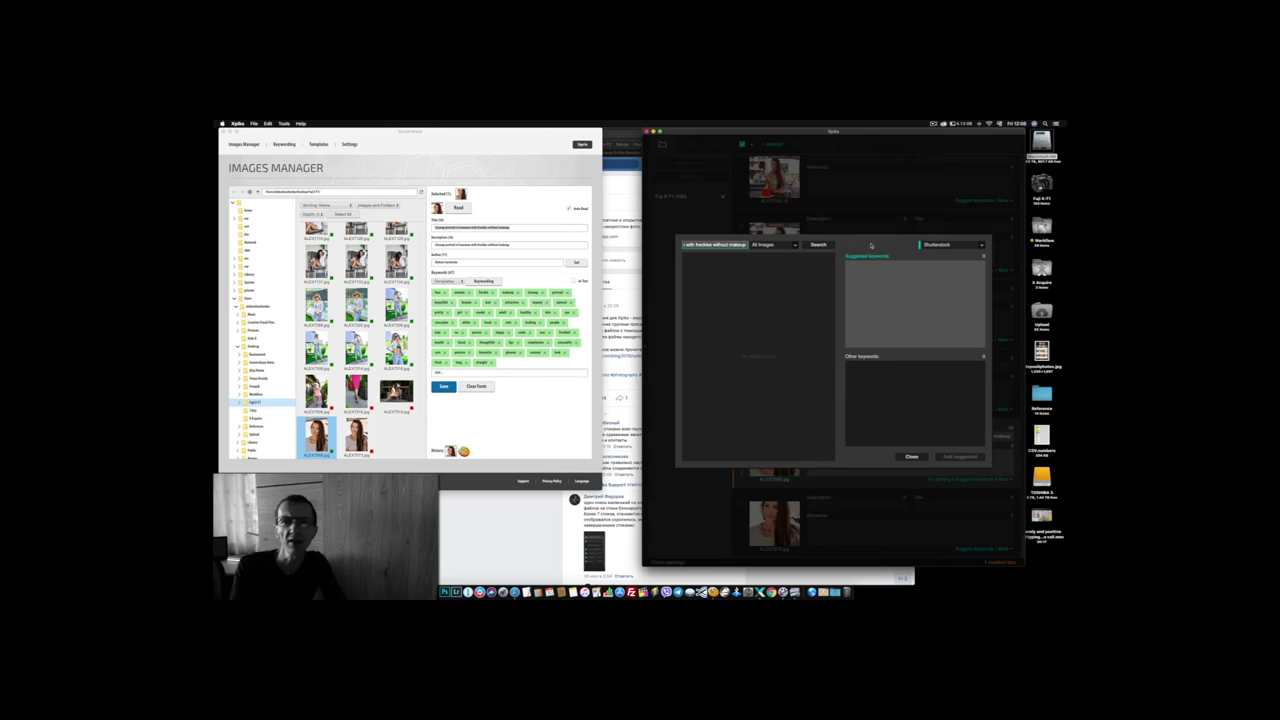
click(948, 246)
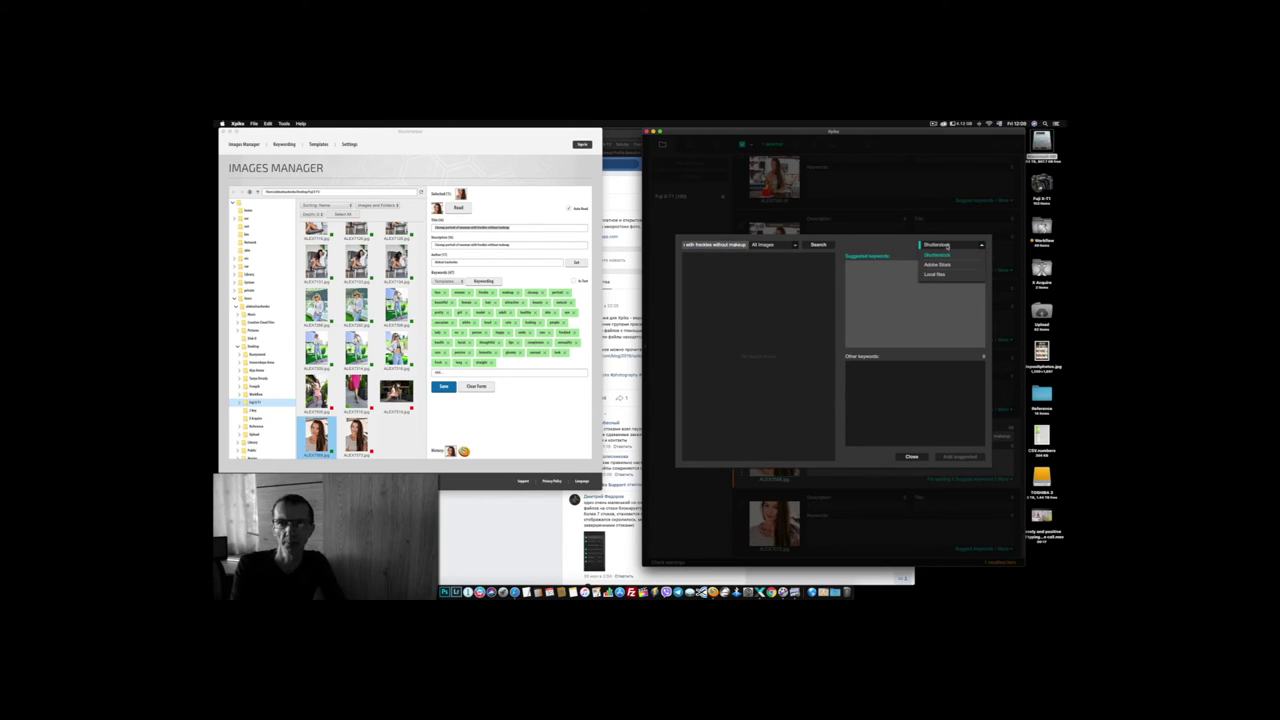
click(946, 255)
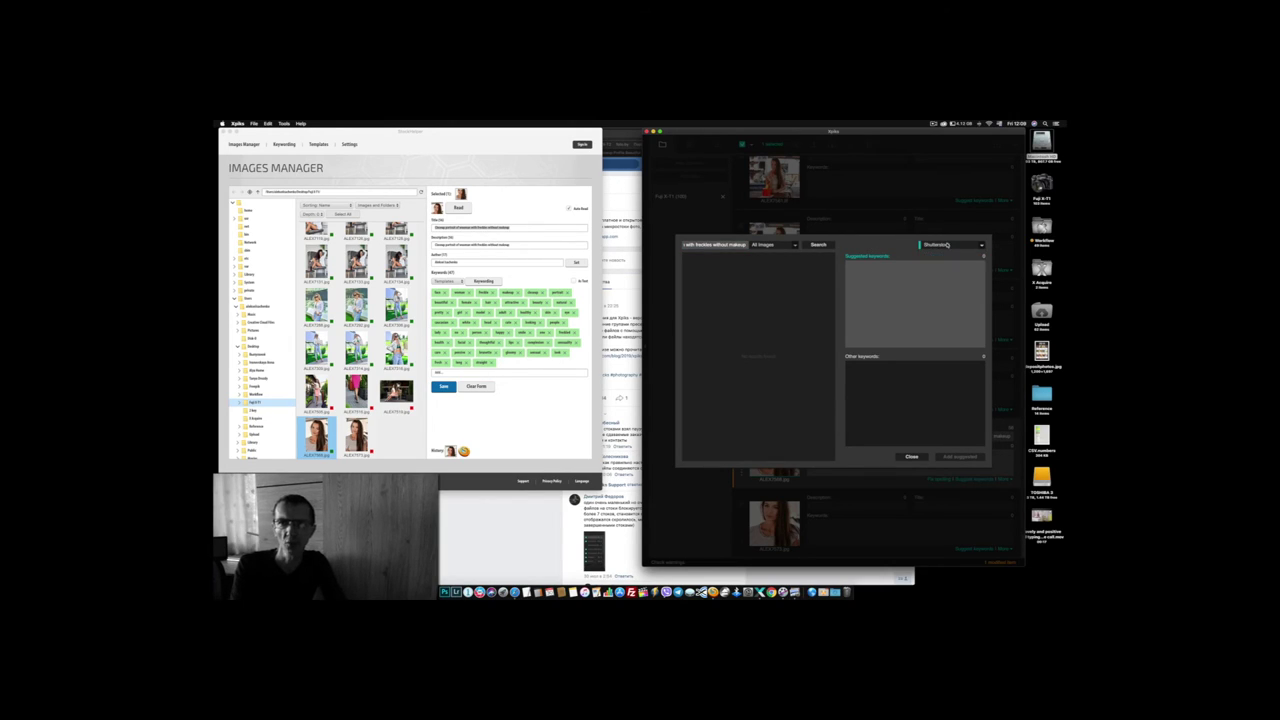
click(818, 245)
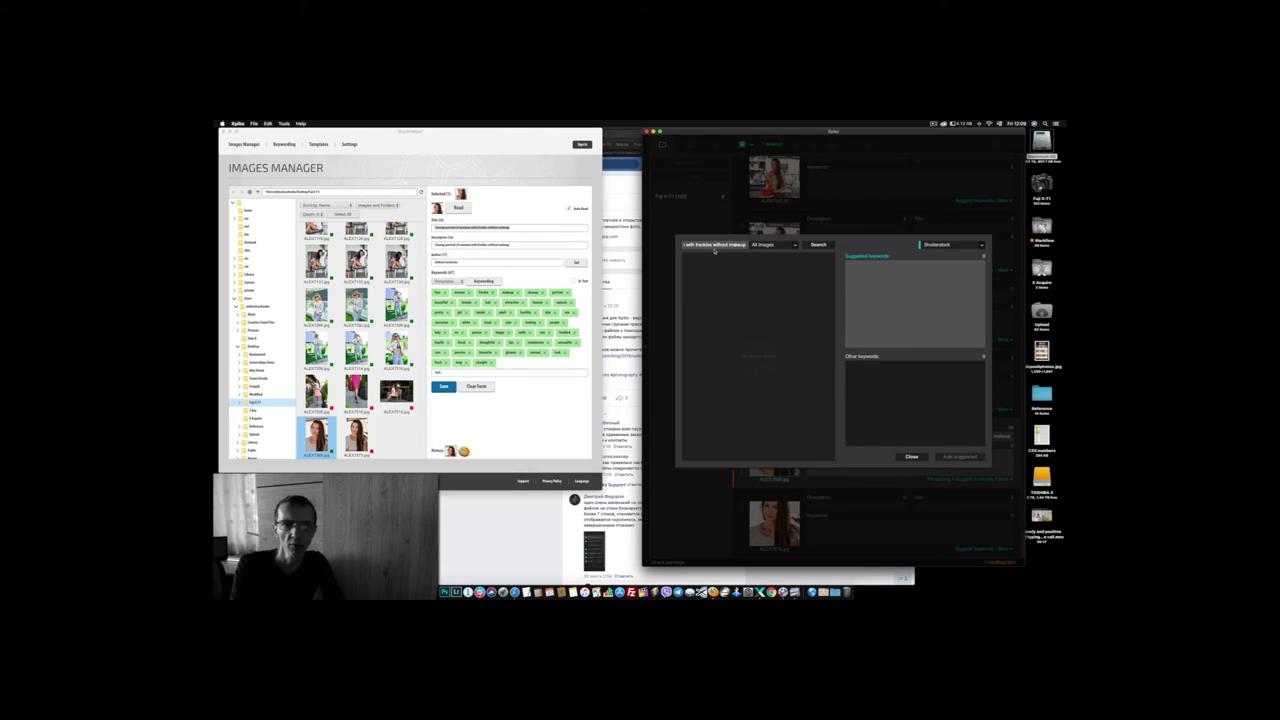
click(957, 247)
click(936, 269)
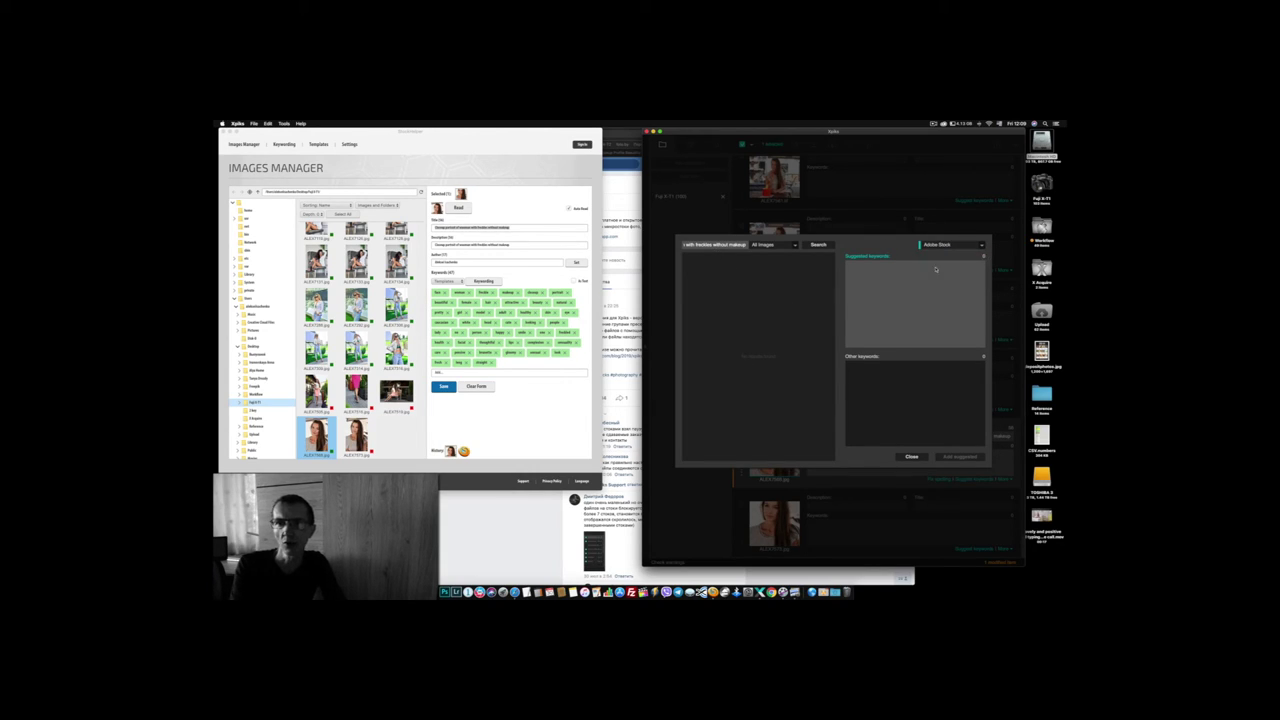
click(815, 246)
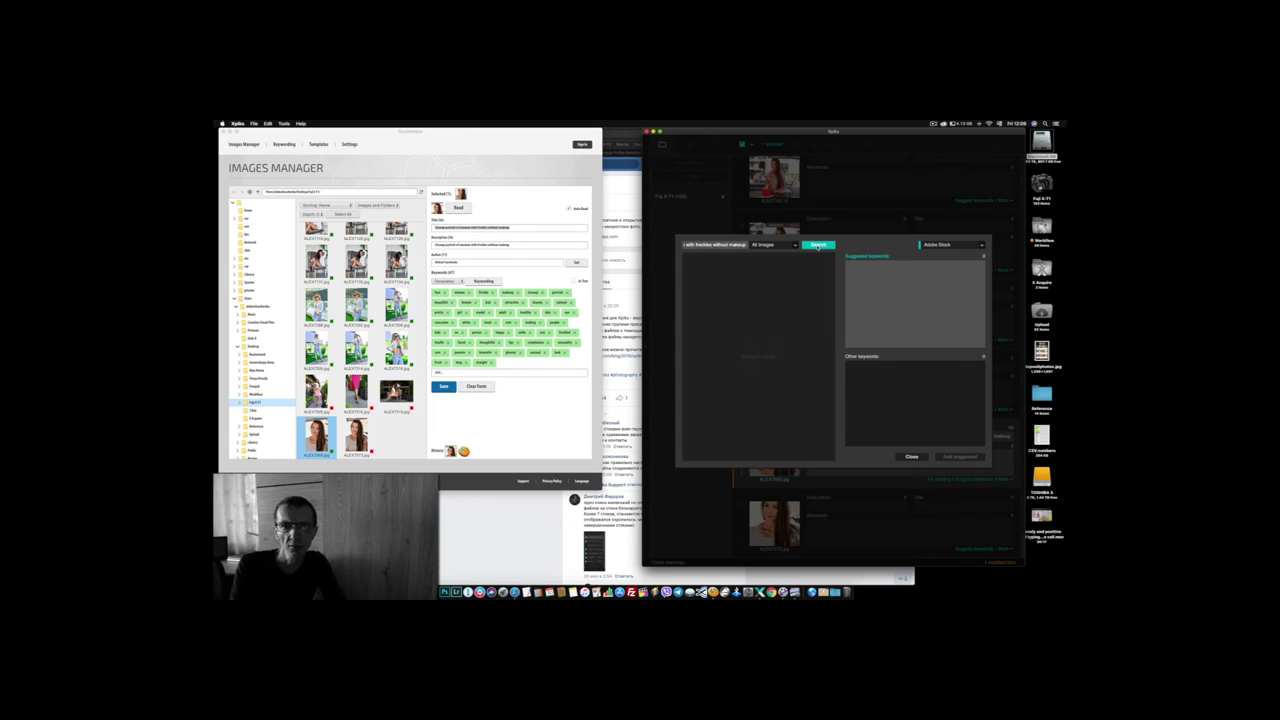
Shorten the suggestion query to "woman with freckles" and search for similar images in Adobe Stock, then Shutterstock.
click(697, 247)
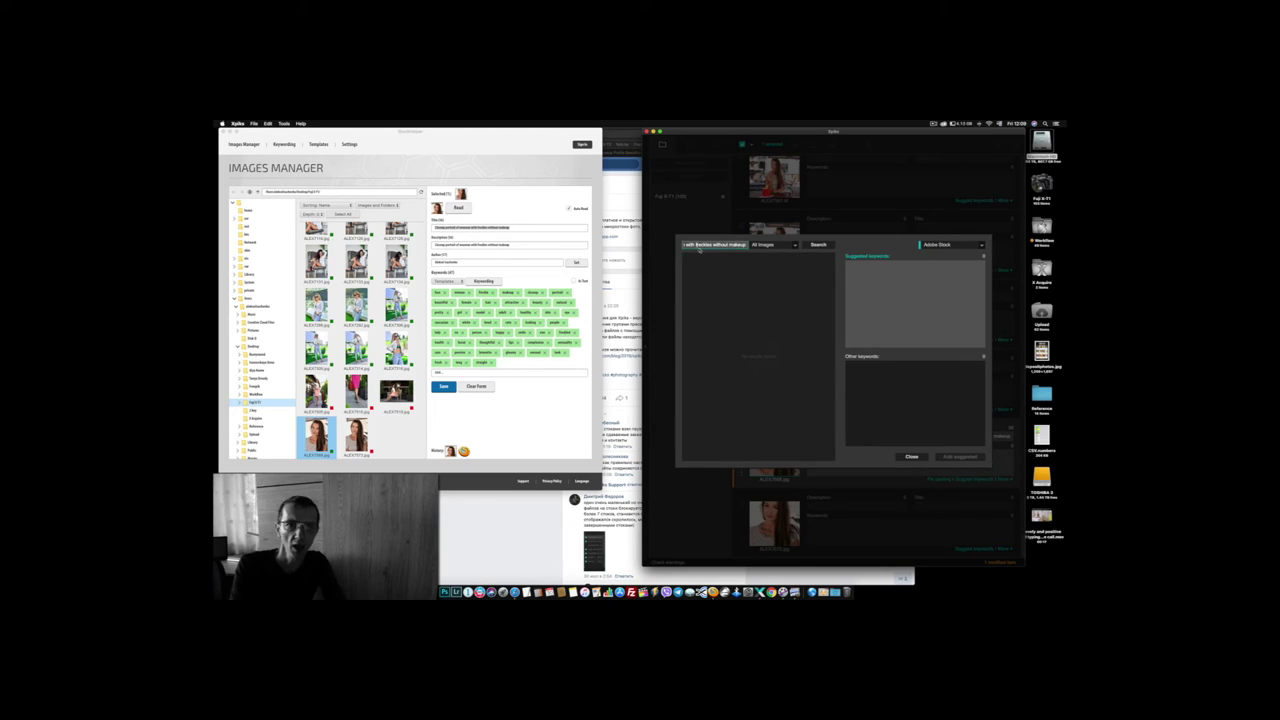
drag(697, 248, 796, 251)
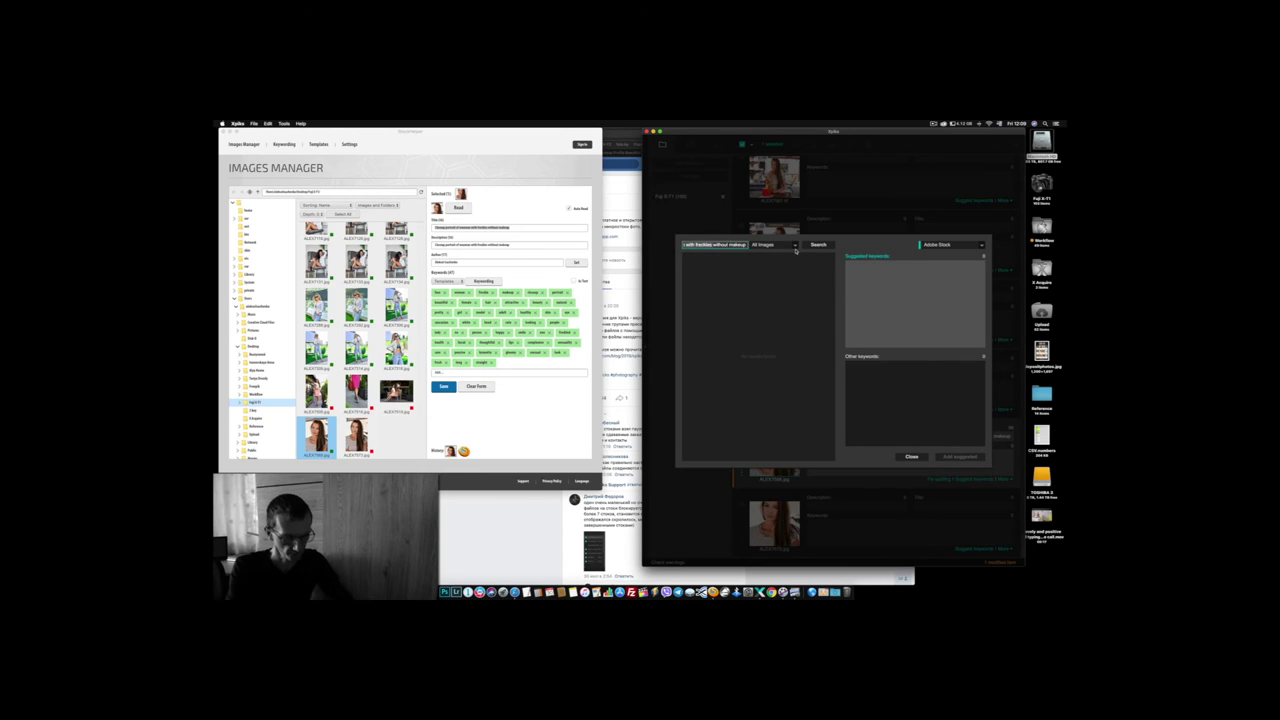
key(BackSpace)
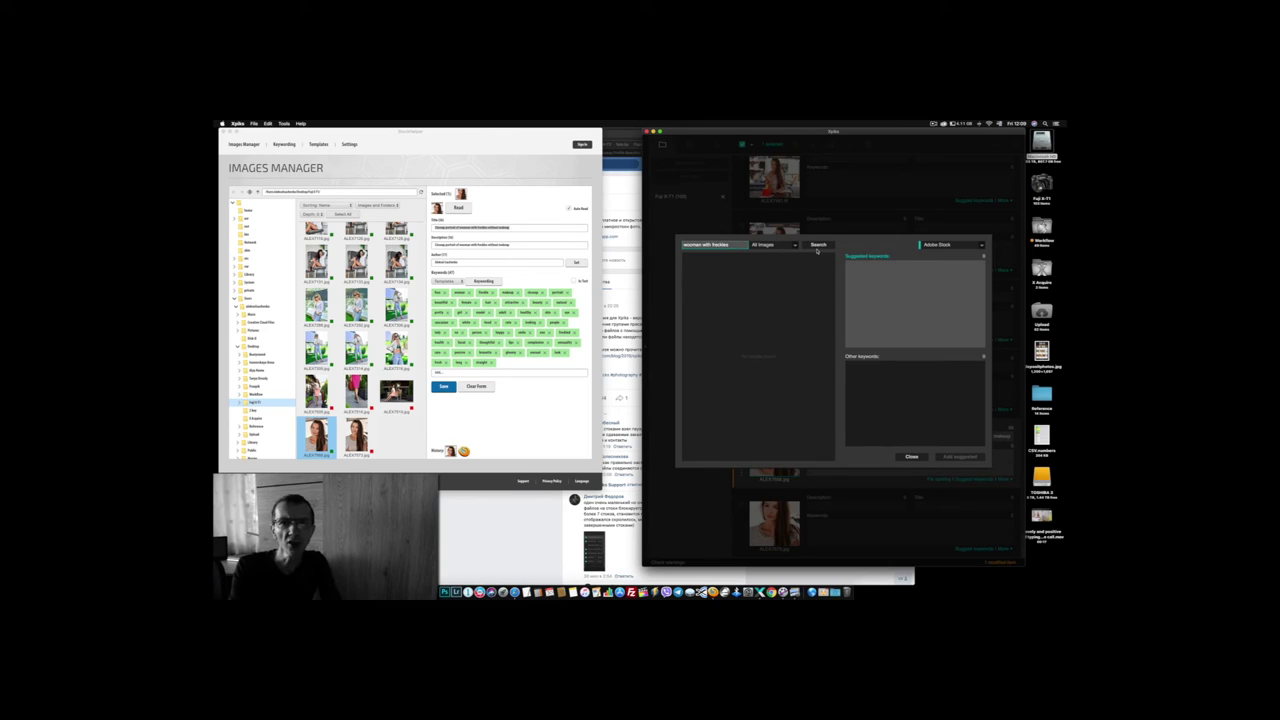
click(818, 245)
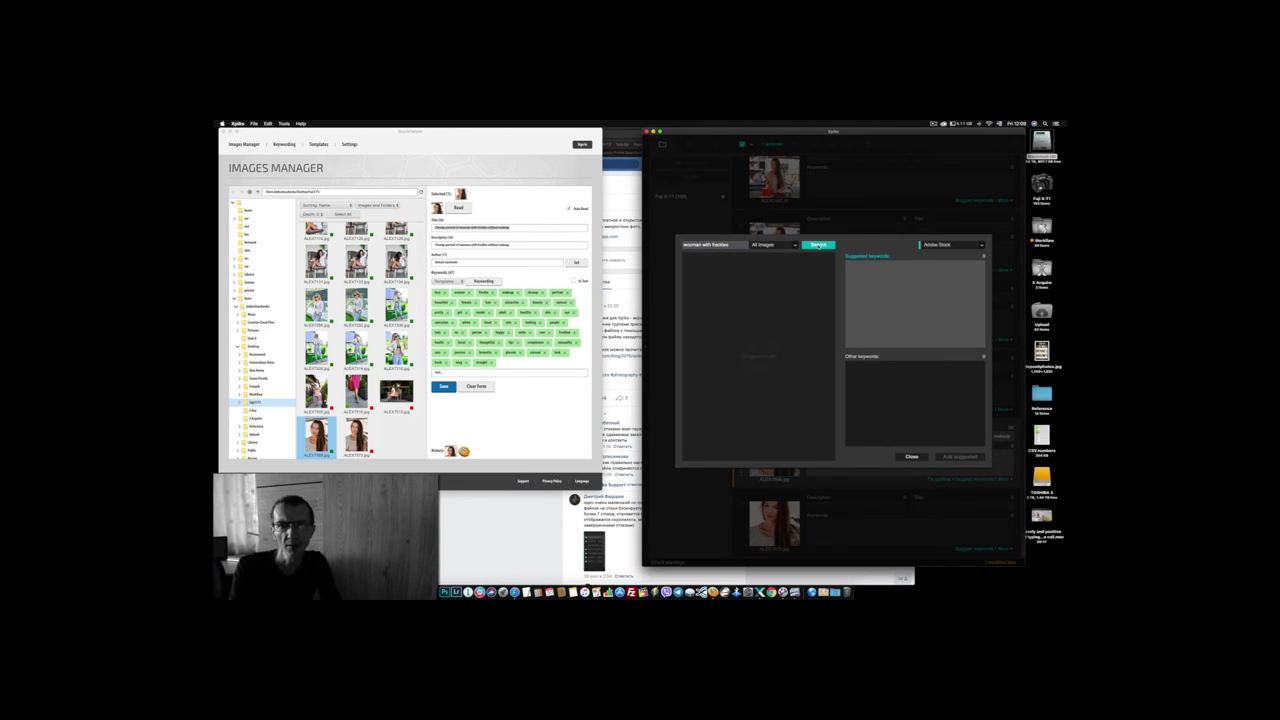
click(942, 247)
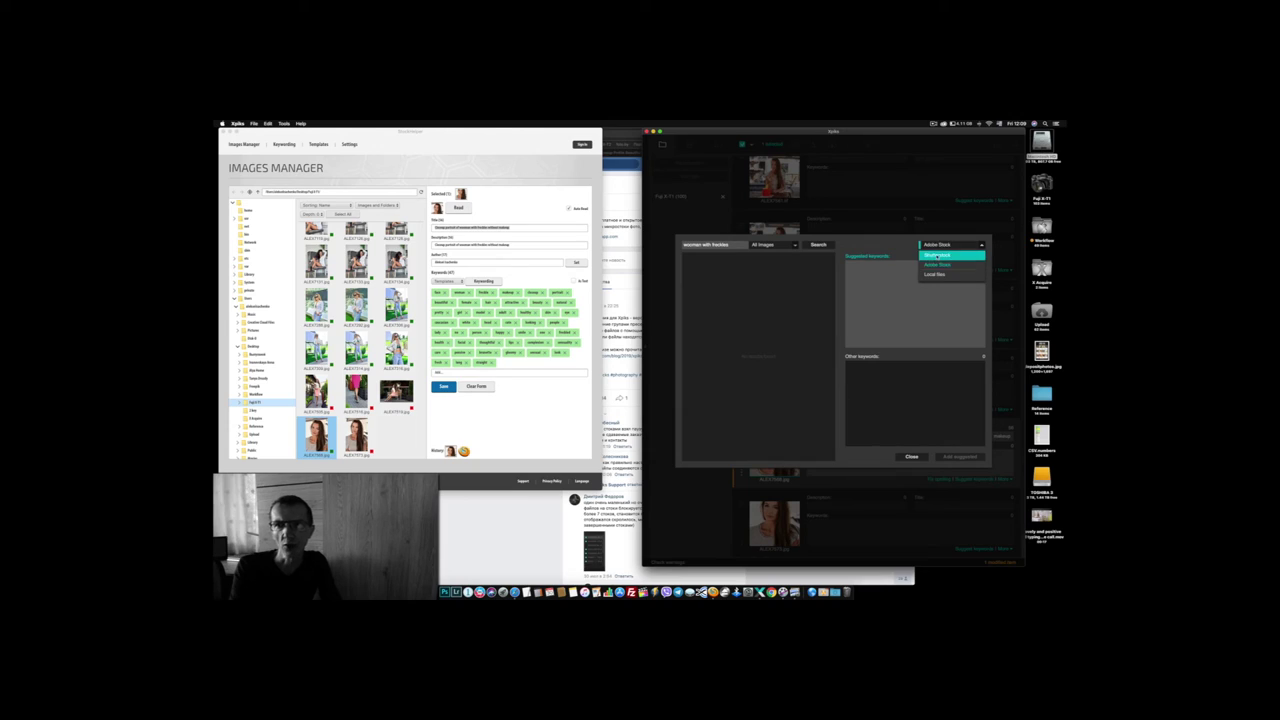
click(937, 257)
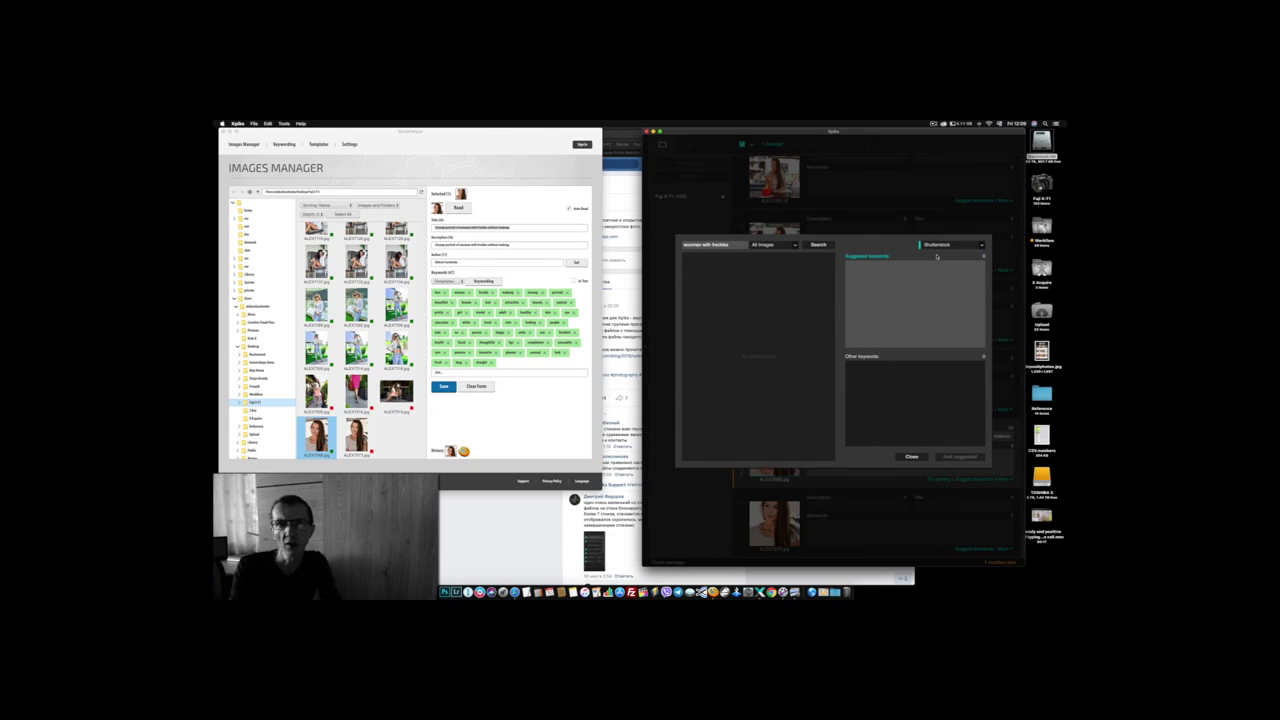
click(818, 245)
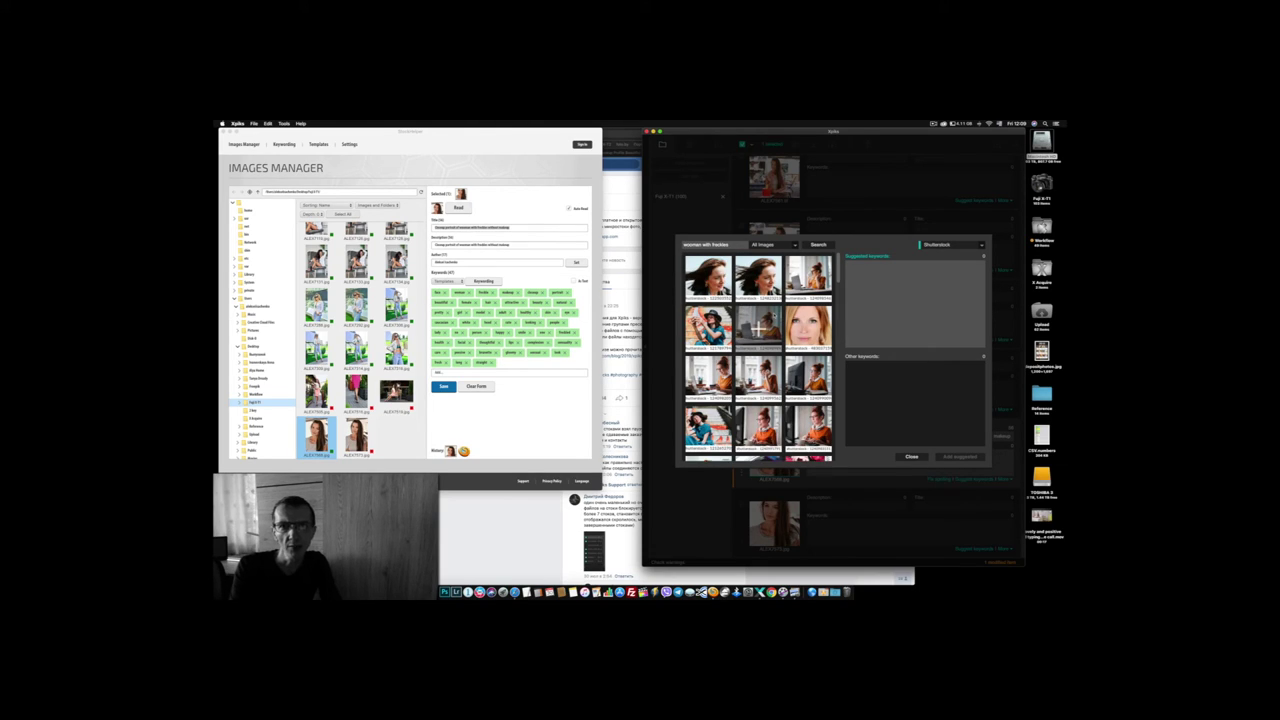
Pick several similar freckled-woman portraits from the search results as sources for the suggested keywords.
click(707, 278)
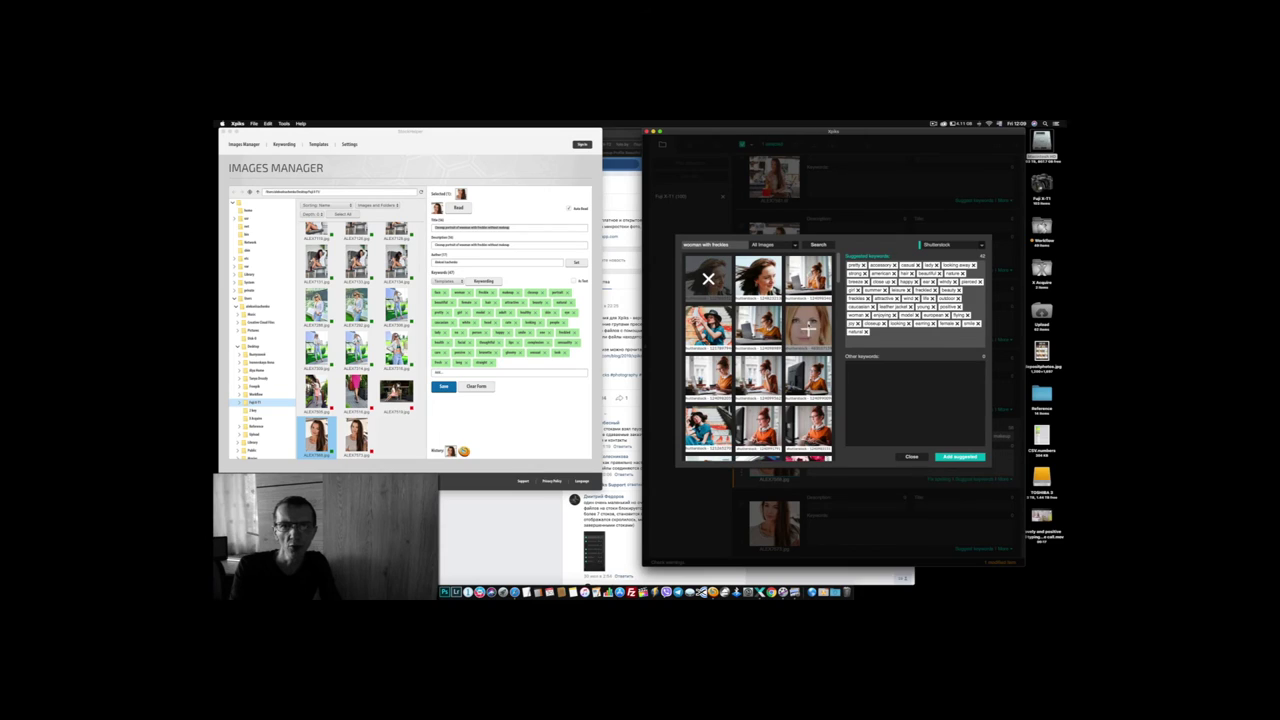
click(808, 323)
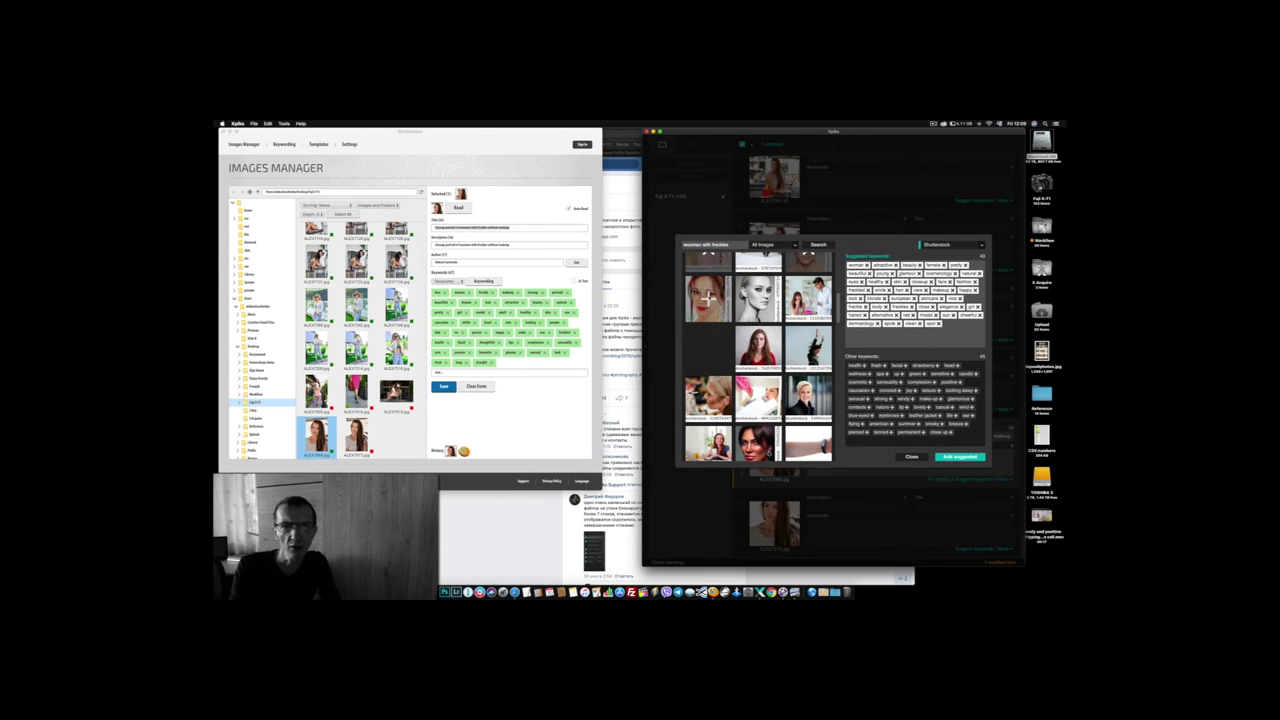
click(708, 320)
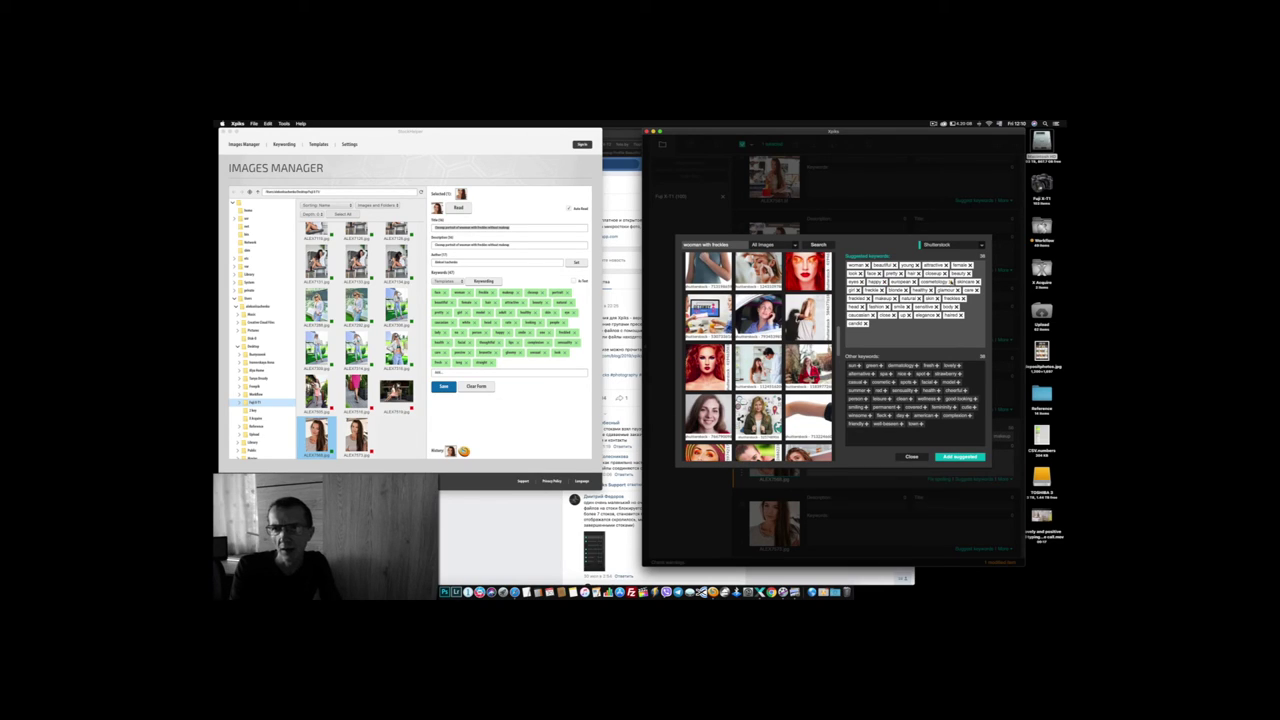
Exclude "cosmetology" from the suggested keywords, include "sun", and add the suggested set to the portrait.
click(946, 281)
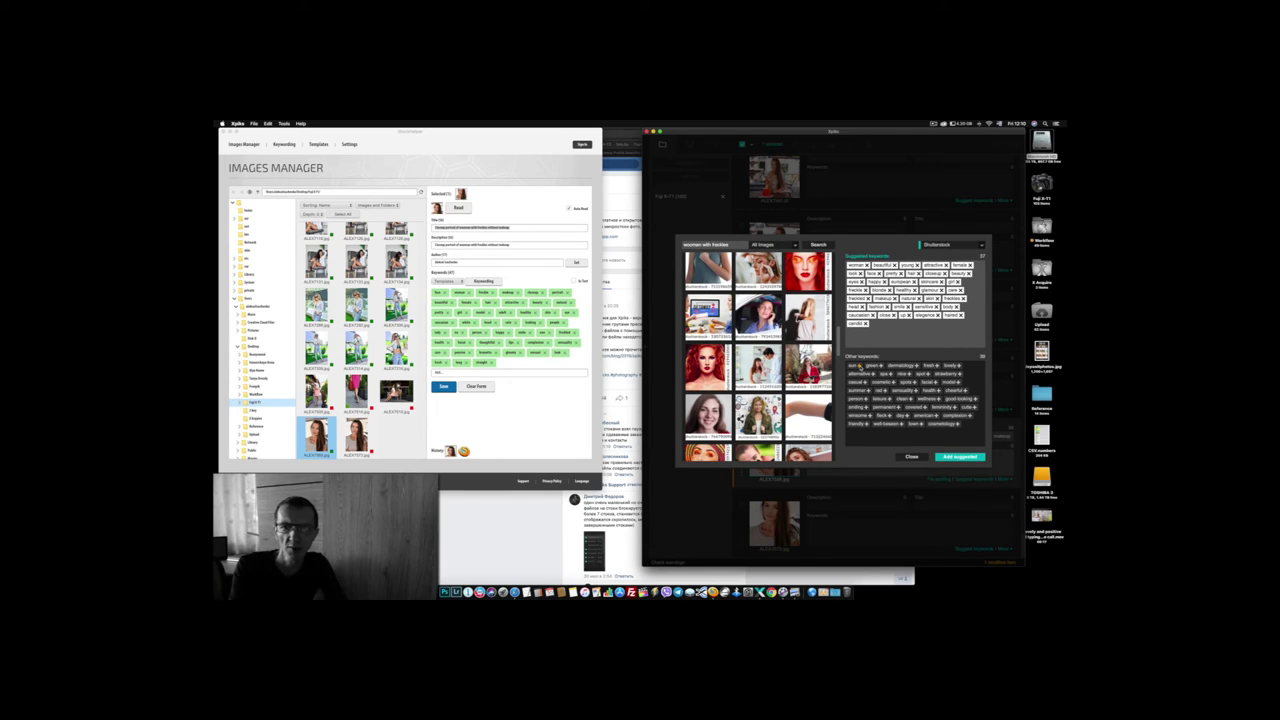
click(857, 366)
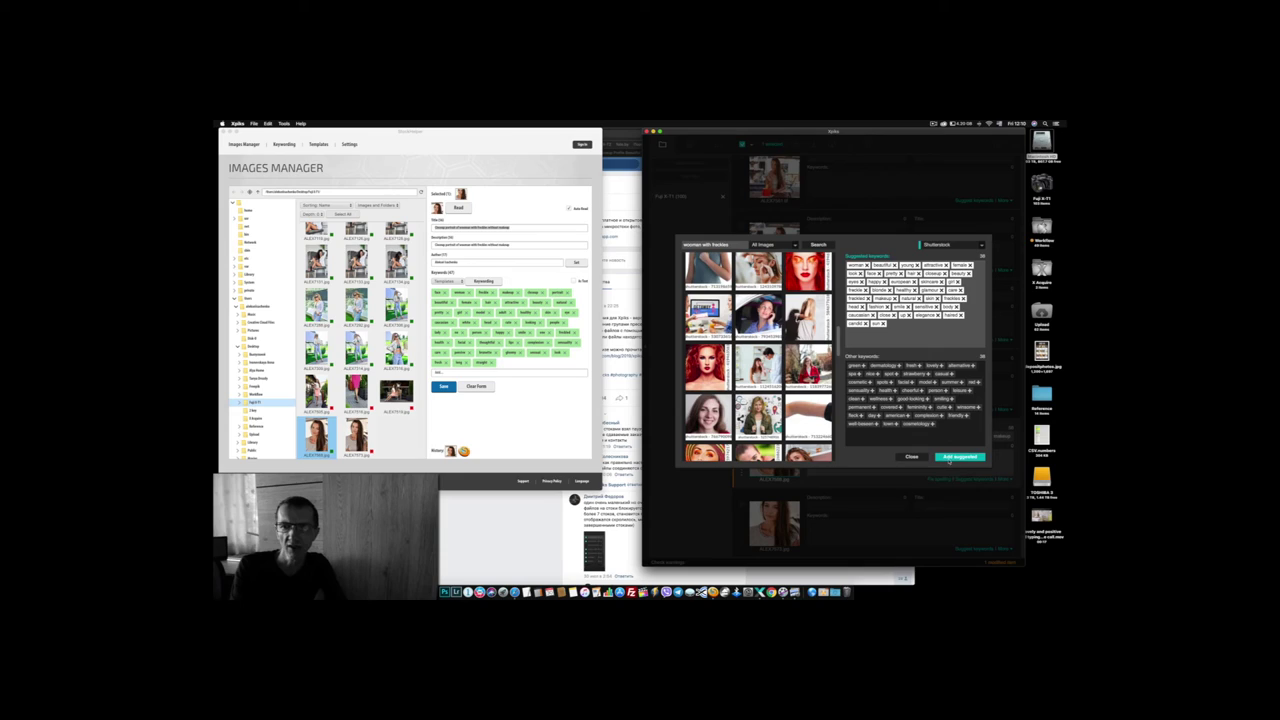
click(949, 458)
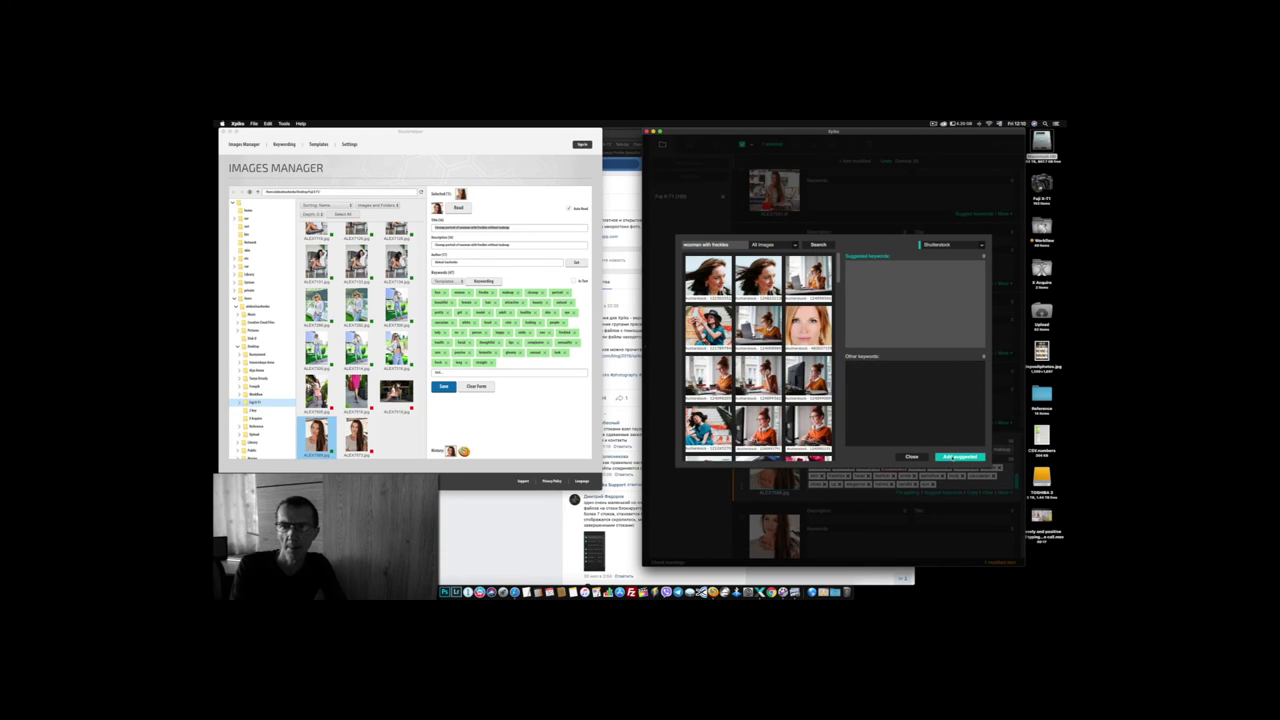
click(912, 458)
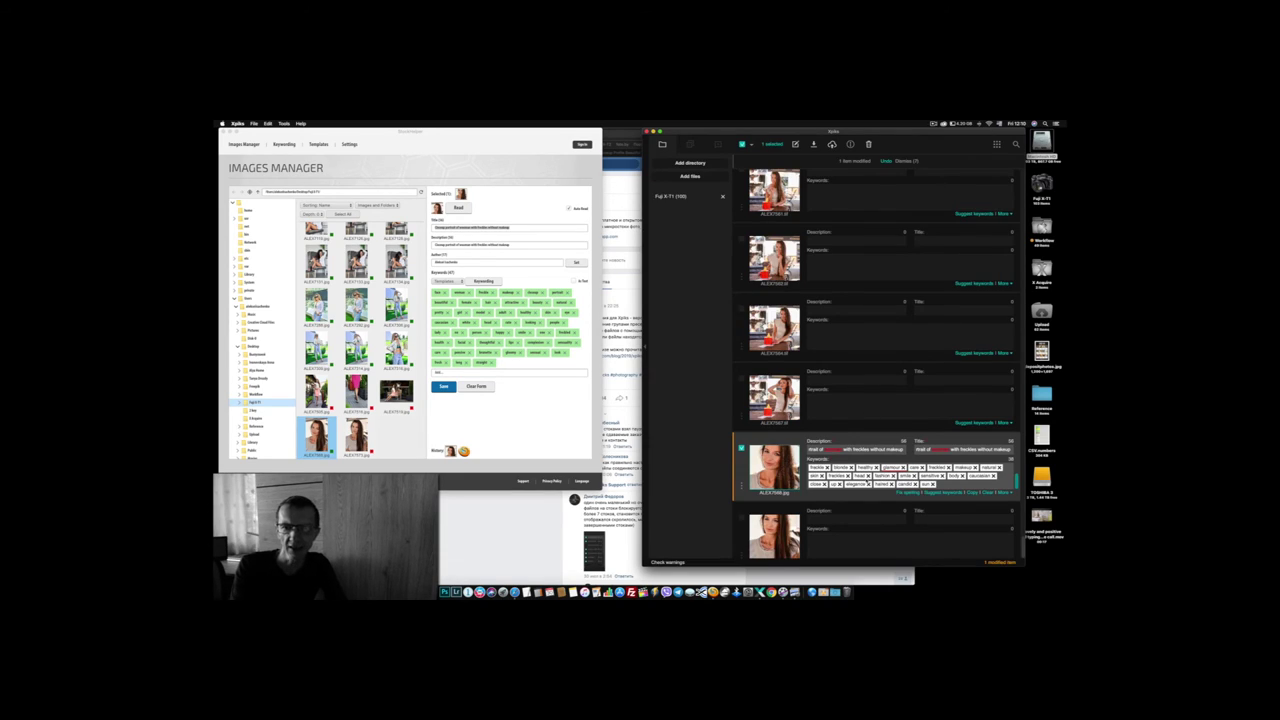
In the portrait's detailed editor, move the keyword "girl" to the front and "elegance" right after "woman", then return to the image list.
scroll(866, 481, down, 1)
double_click(776, 456)
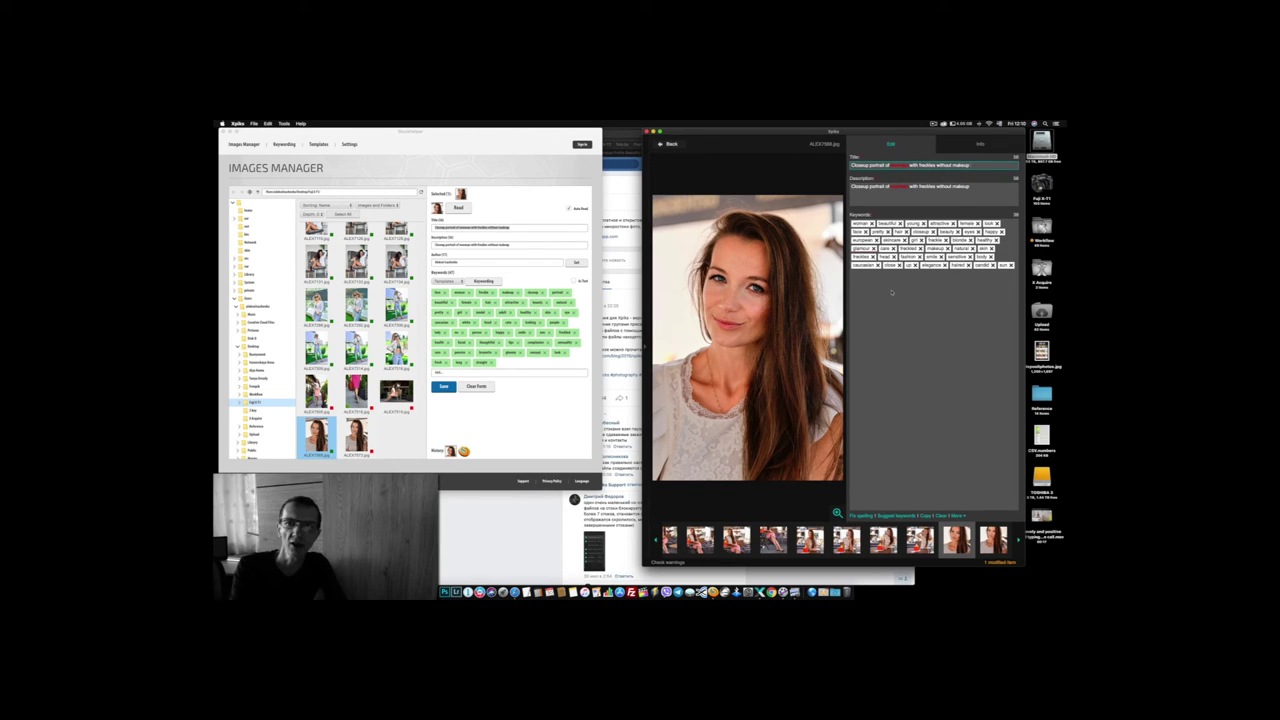
drag(915, 240, 858, 224)
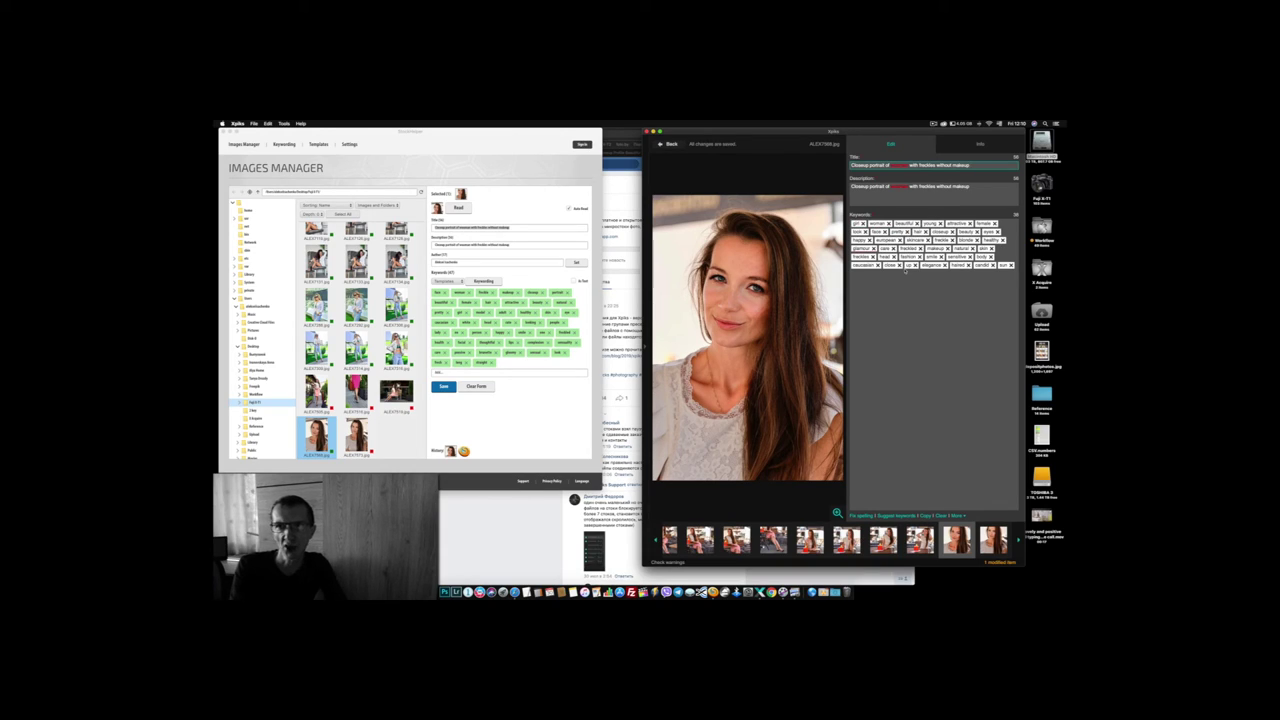
drag(935, 266, 888, 224)
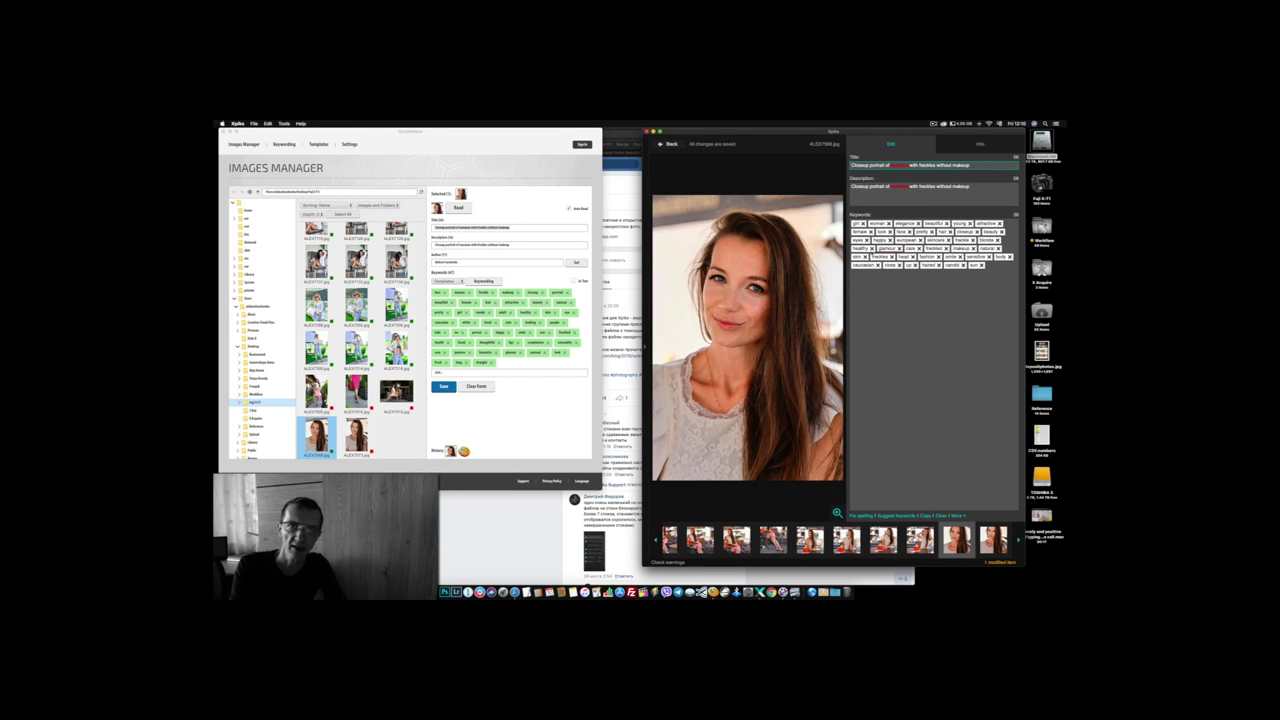
click(668, 144)
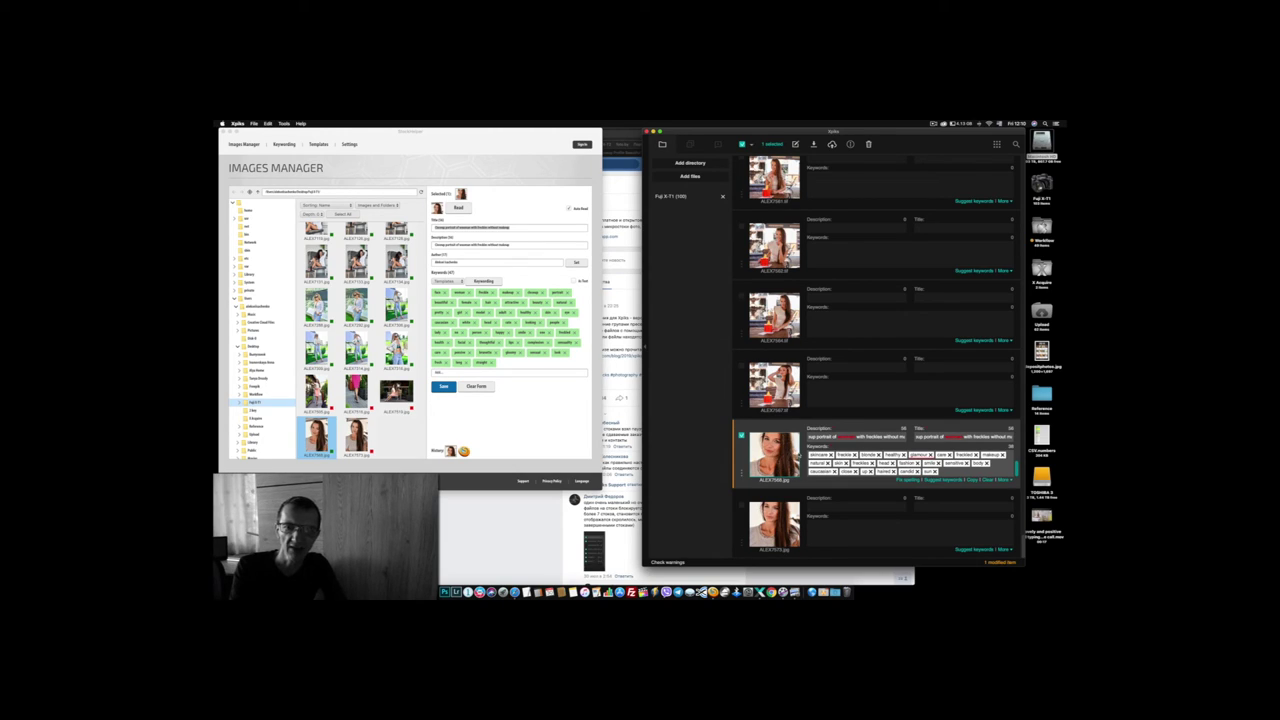
Correct the misspelled word to "woman" in the portrait's description and title in Xpiks, and in both fields in StockHelper.
click(846, 438)
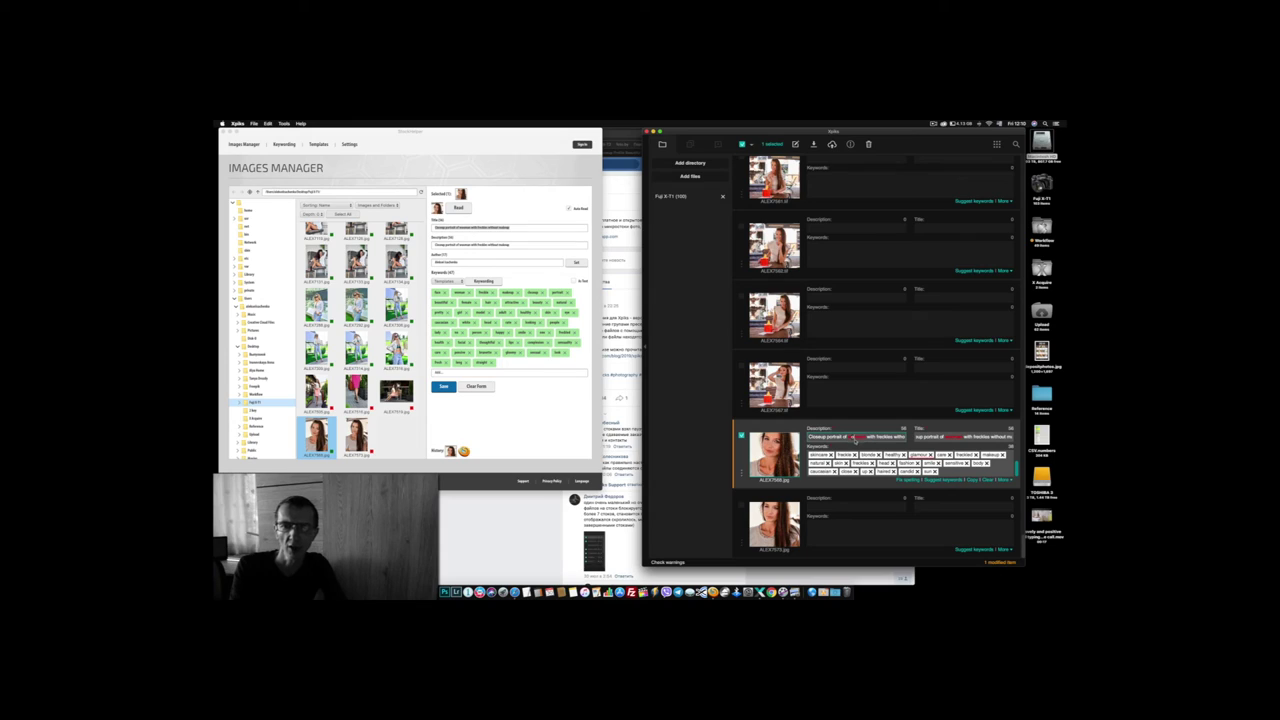
text(o)
click(940, 437)
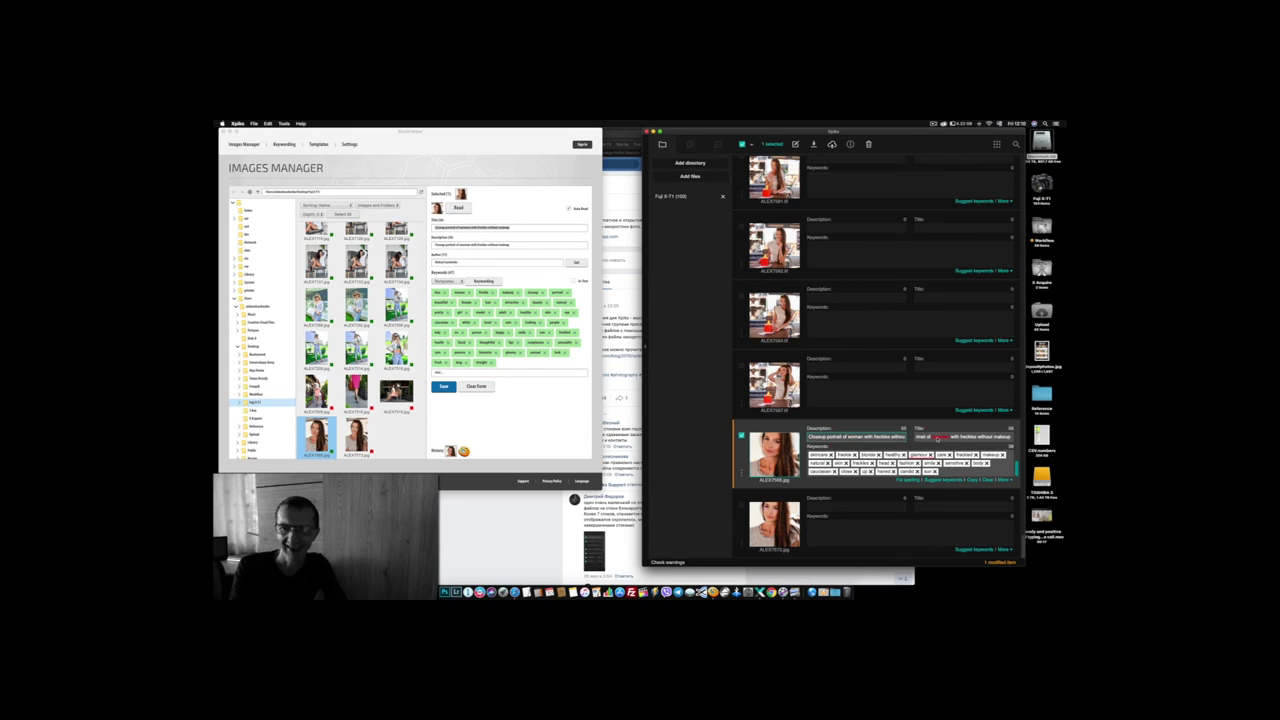
text(o)
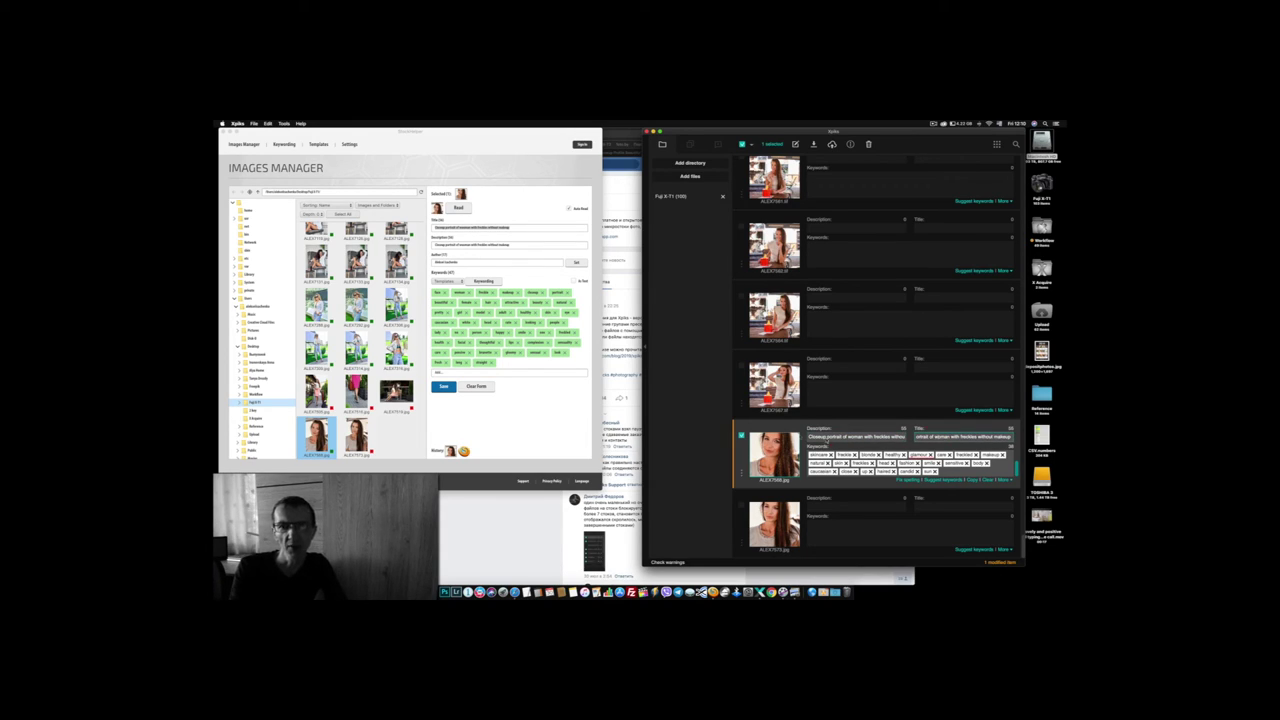
click(458, 228)
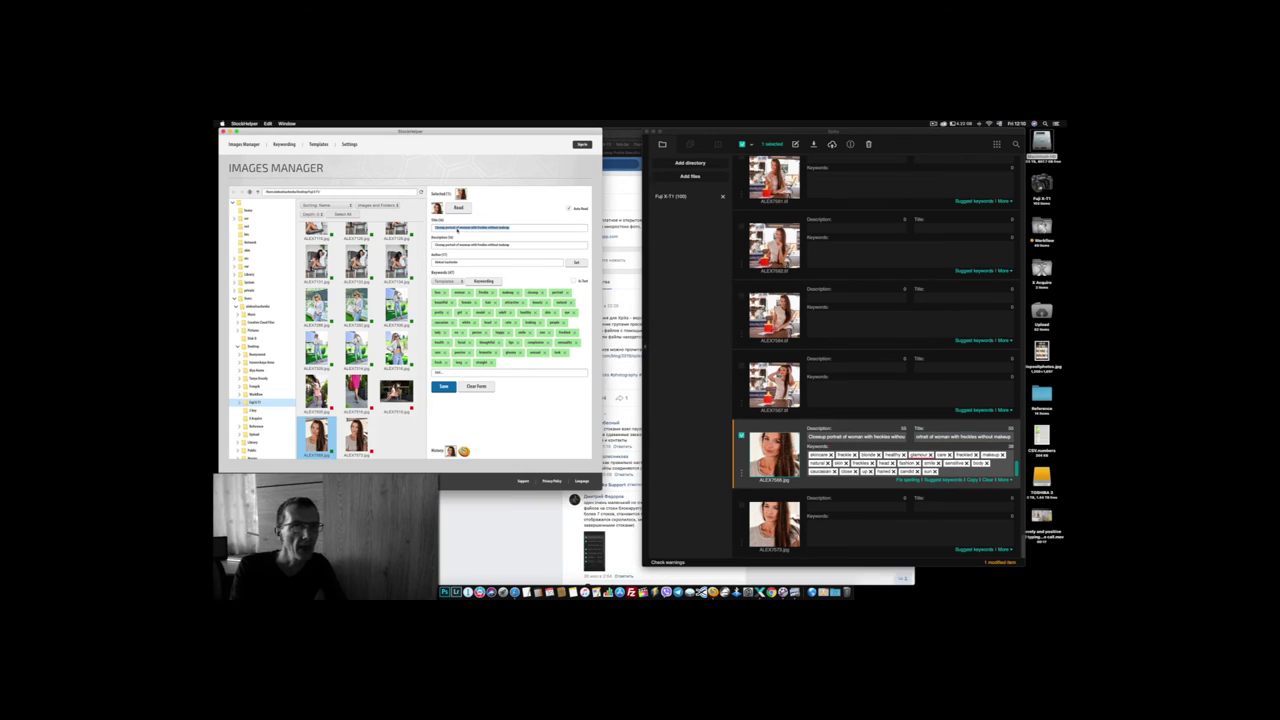
click(466, 244)
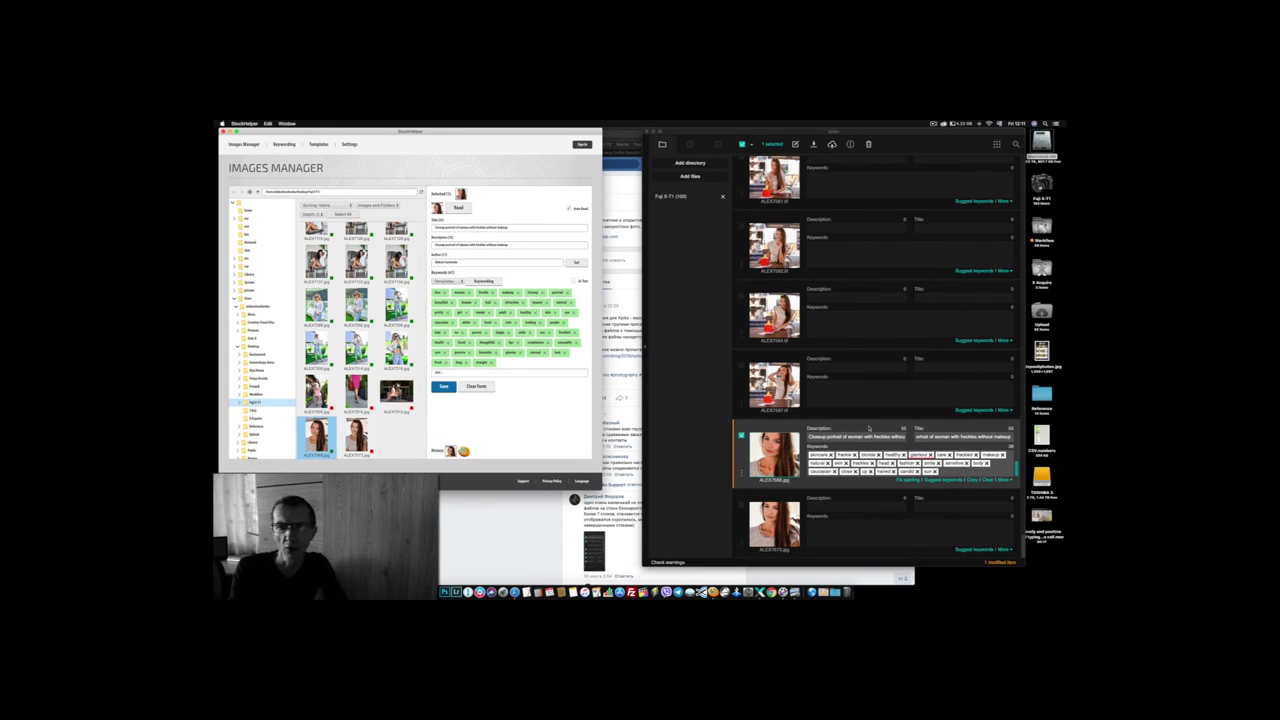
Export the portrait's modified metadata in Xpiks, save its corrected metadata in StockHelper, and return to Xpiks.
click(938, 436)
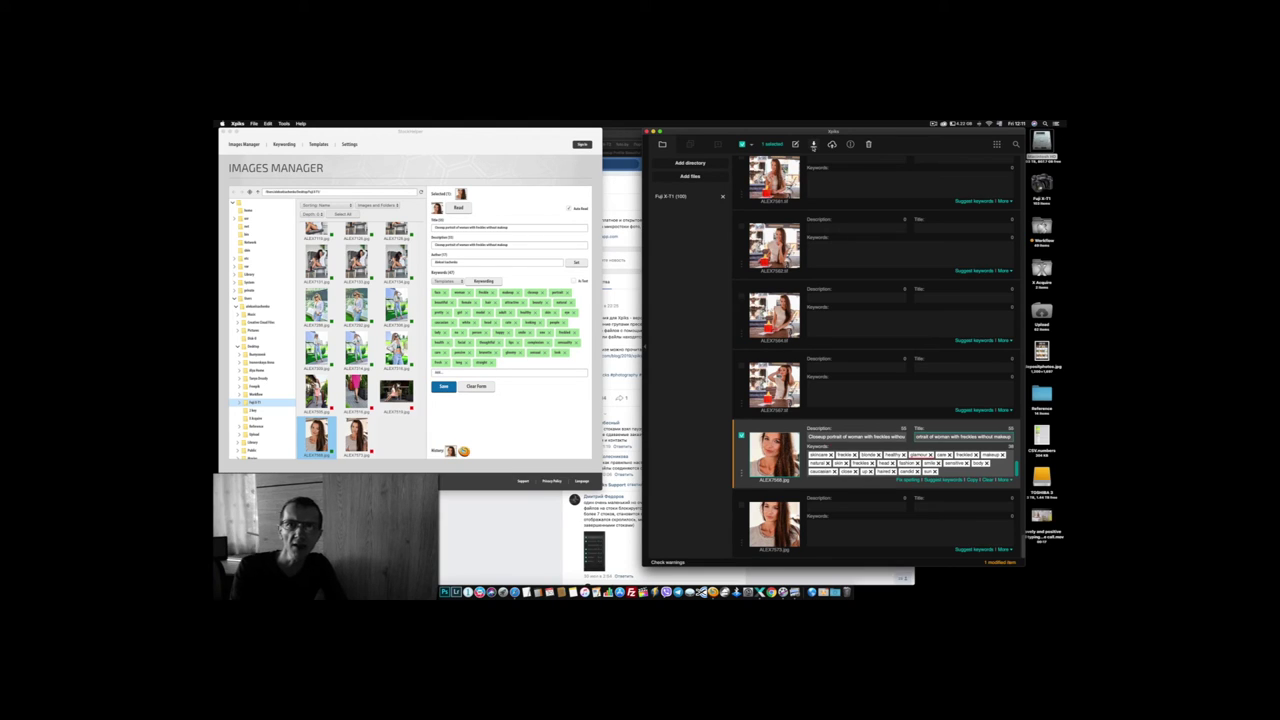
click(813, 145)
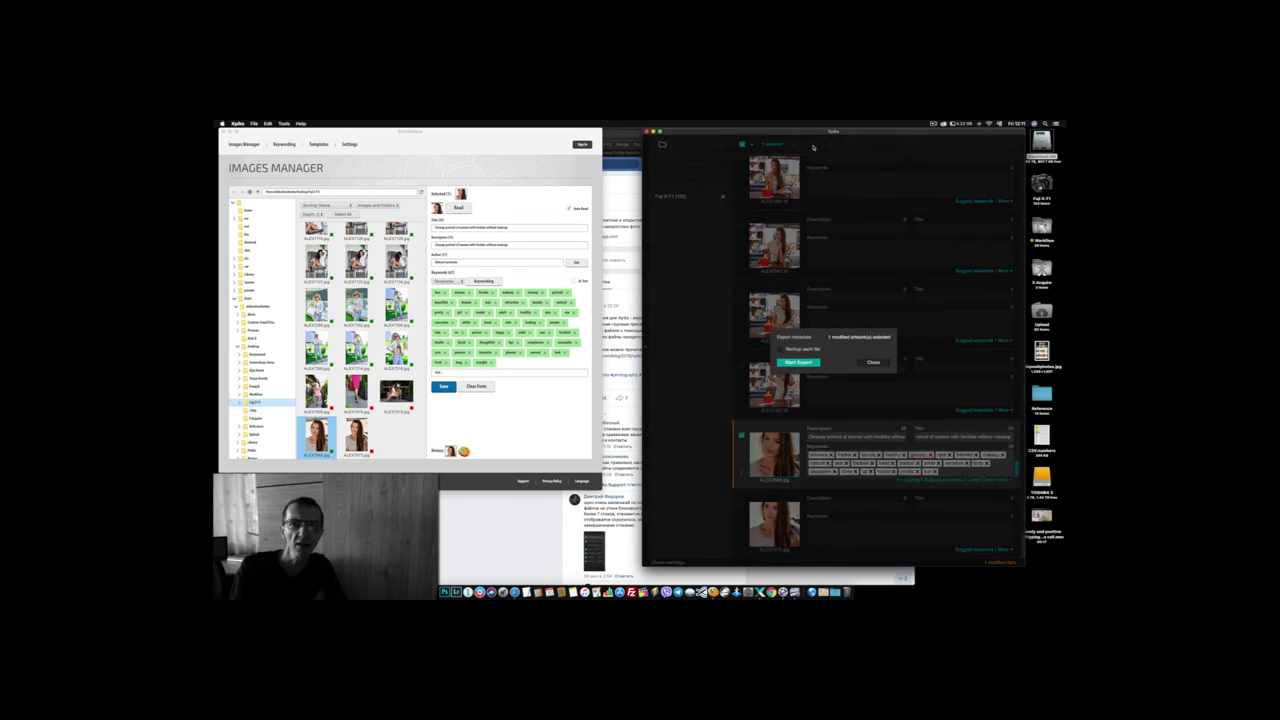
click(800, 362)
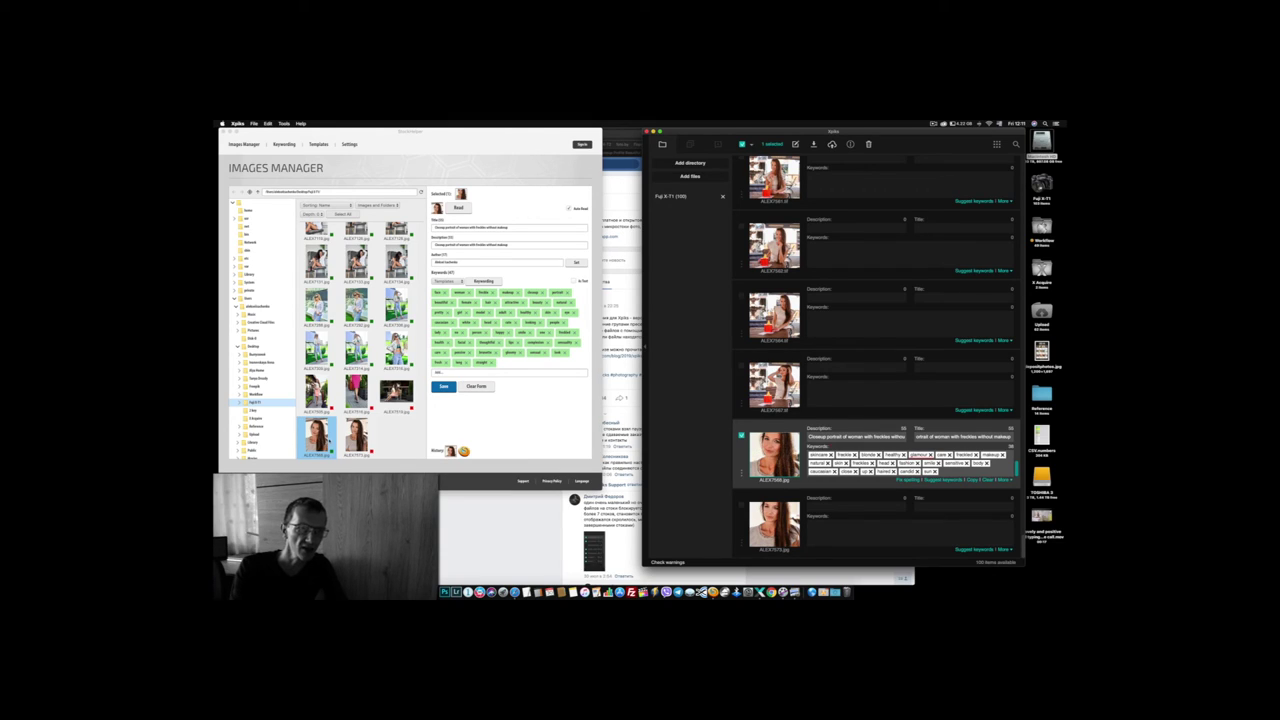
click(443, 386)
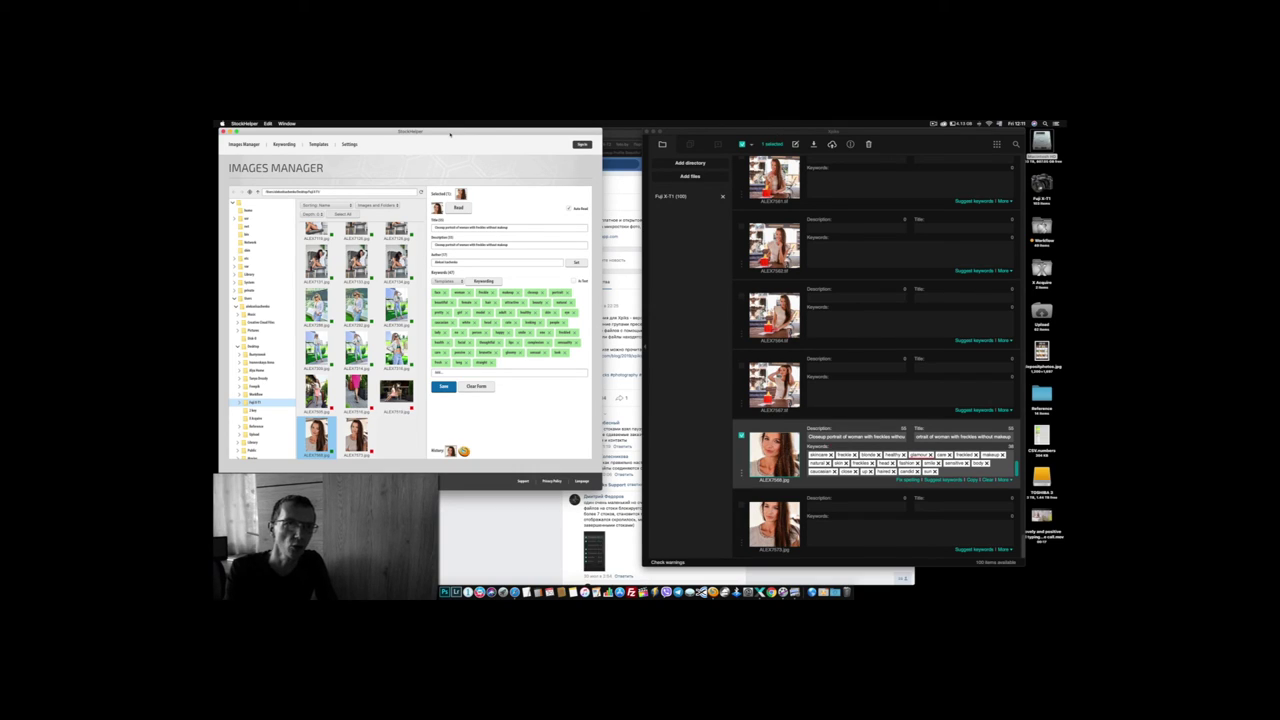
click(870, 133)
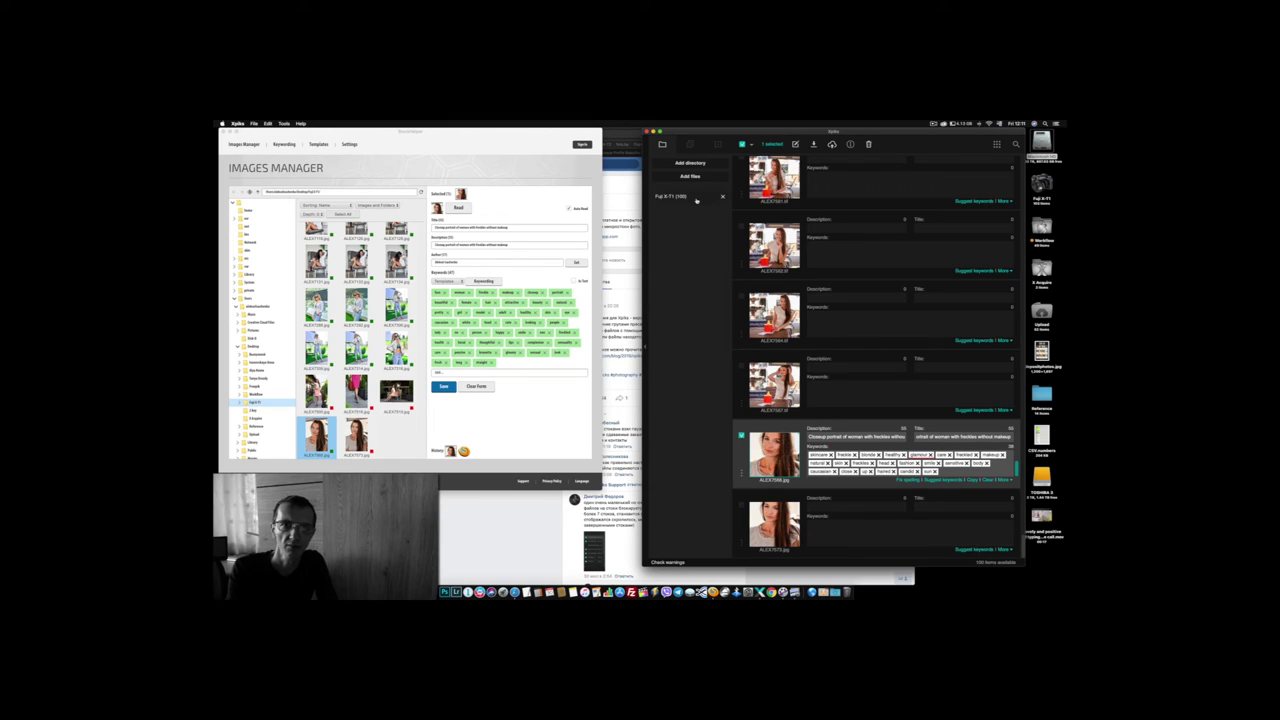
Examine the upload destinations for the selected portrait, including Shutterstock and Adobe Stock, and dismiss them without starting an upload.
click(831, 144)
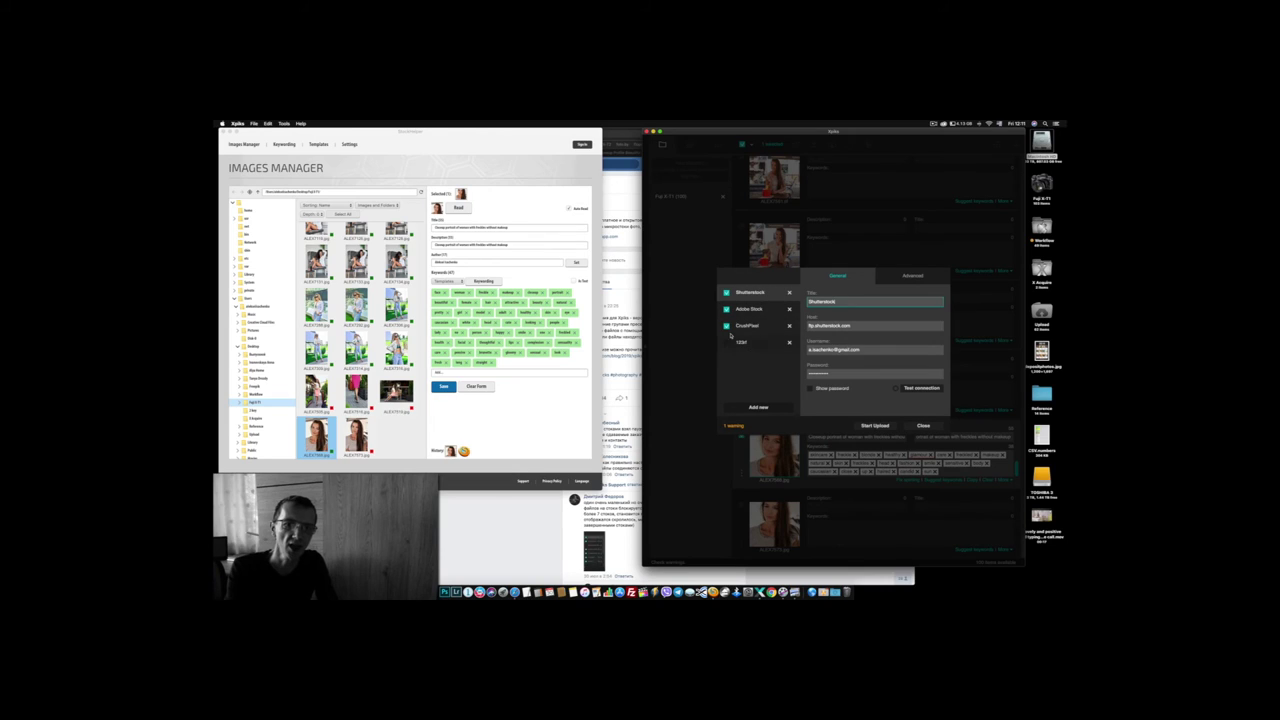
click(922, 426)
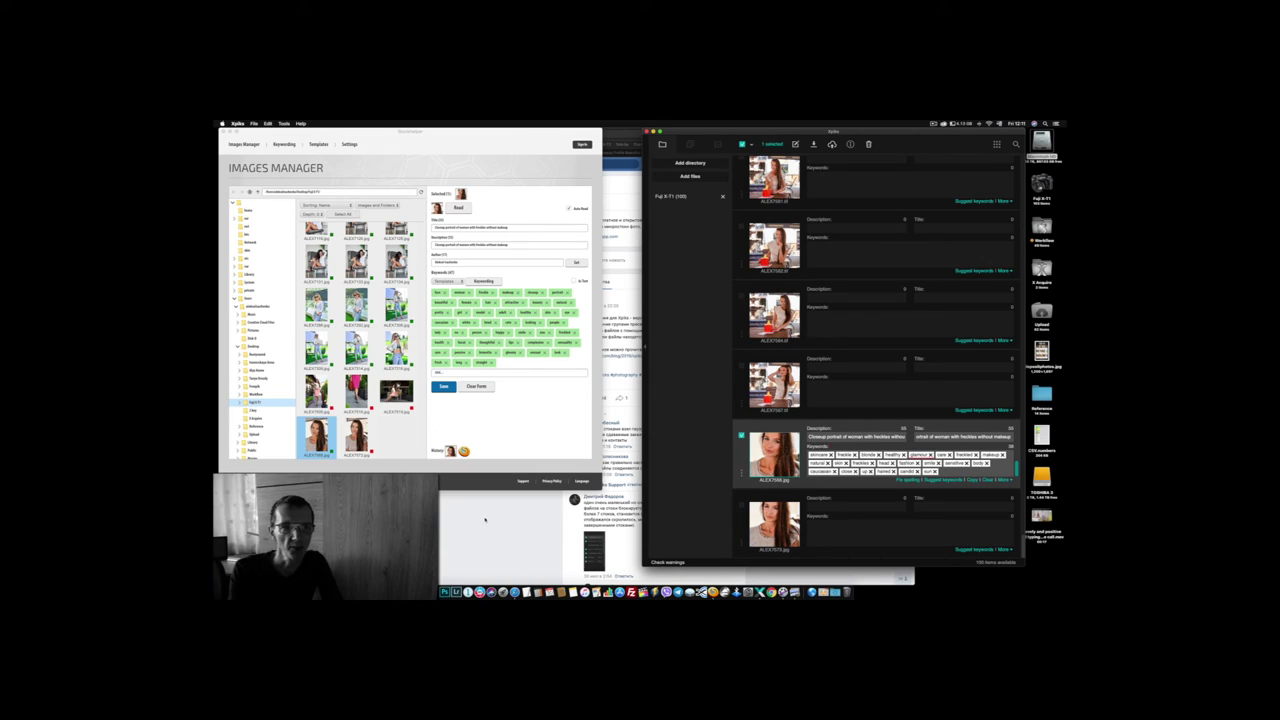
Switch to Safari and examine the contributor's stock video footage on Shutterstock, previewing several of the kitchen clips.
click(515, 529)
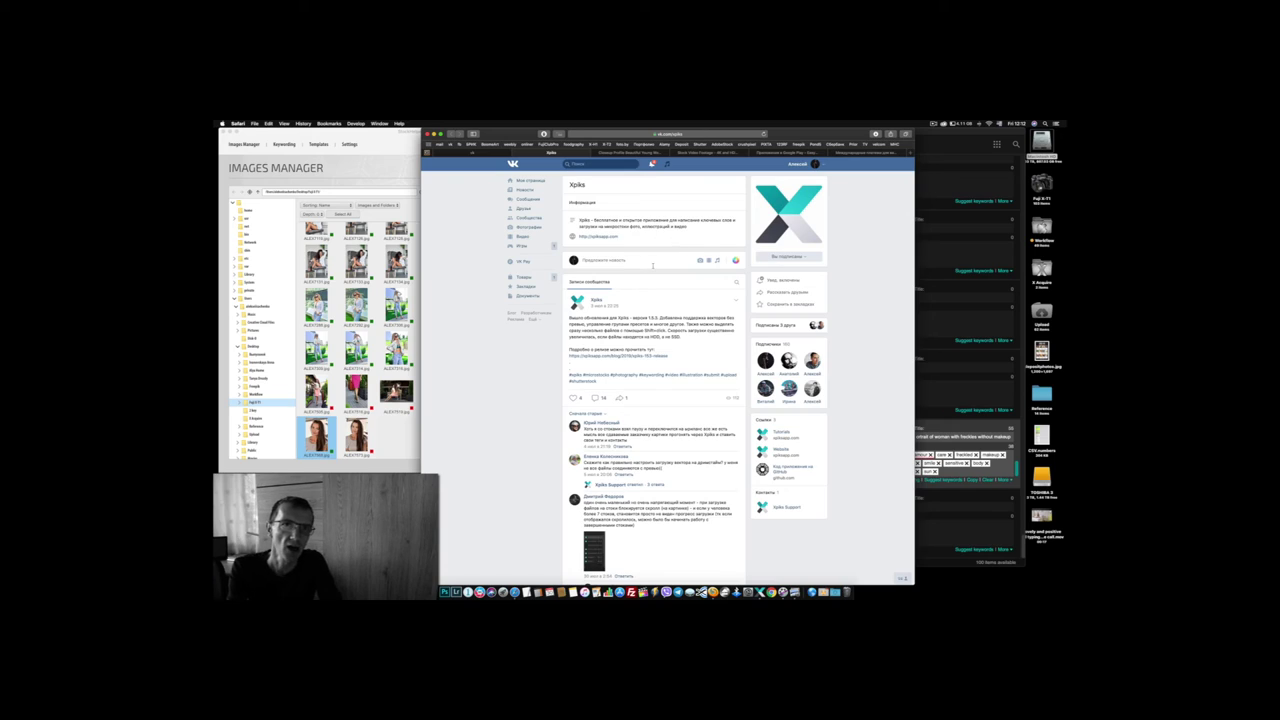
click(709, 153)
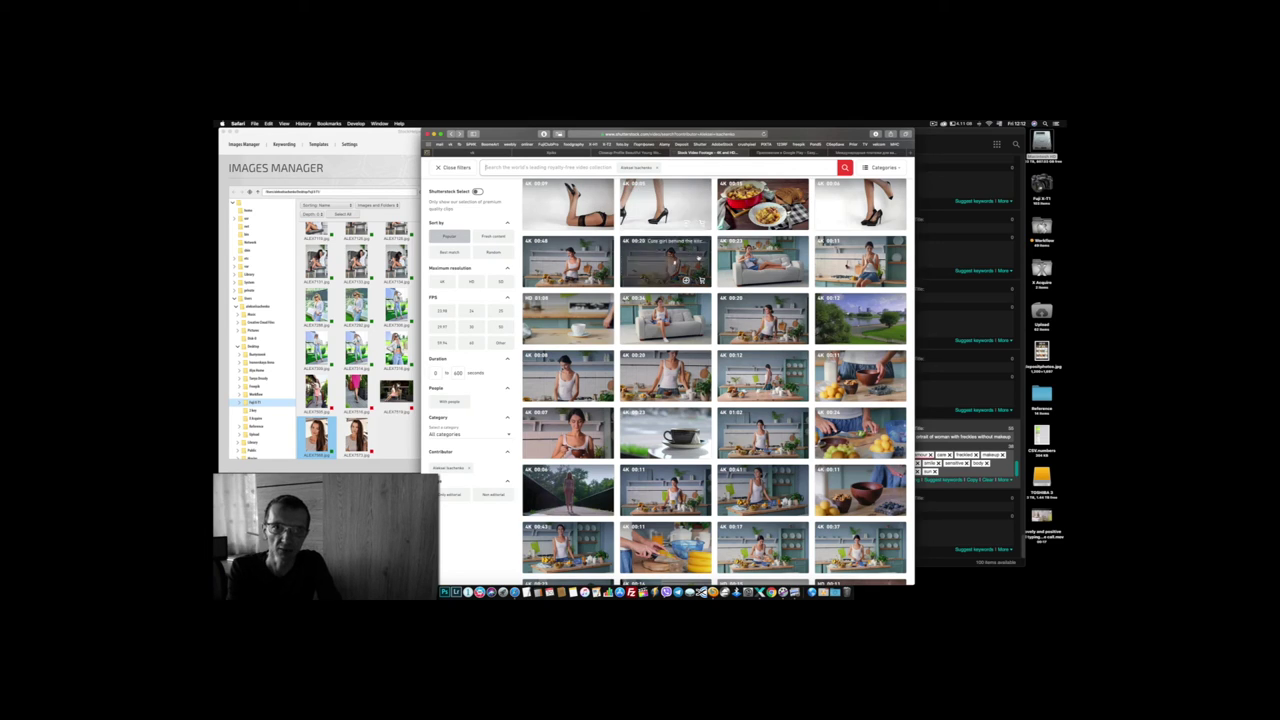
mouse_move(668, 262)
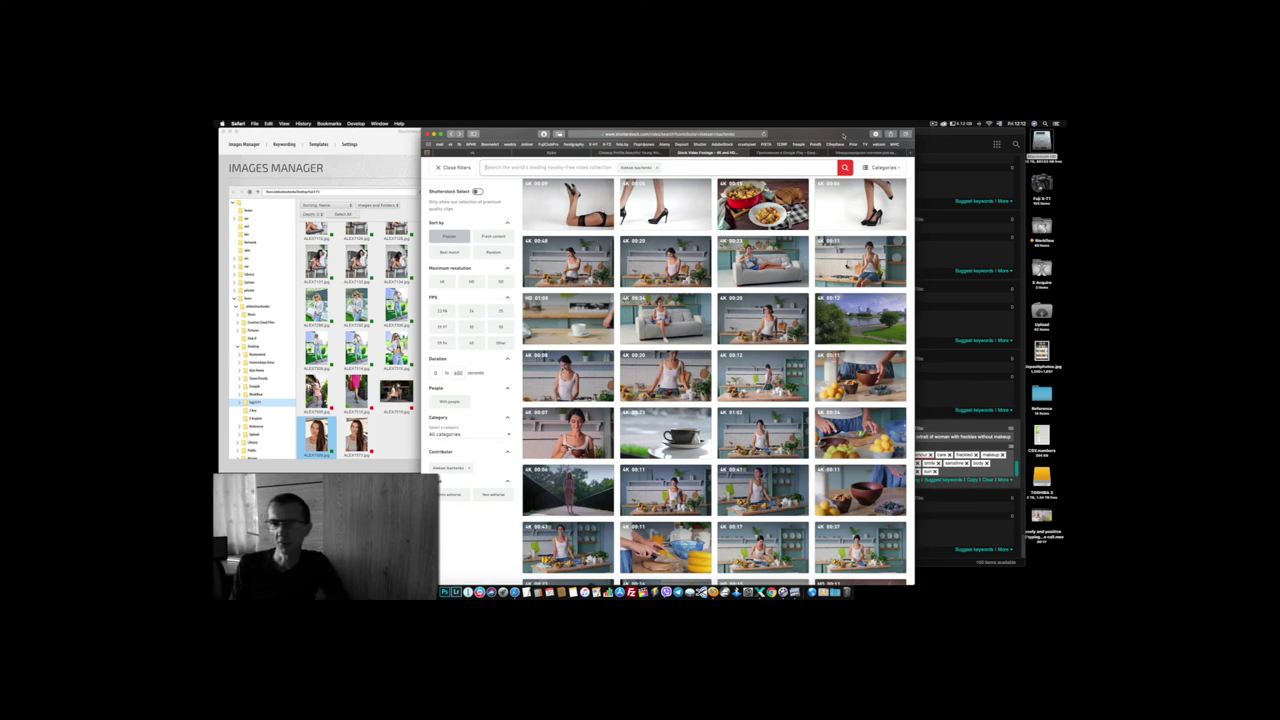
mouse_move(794, 432)
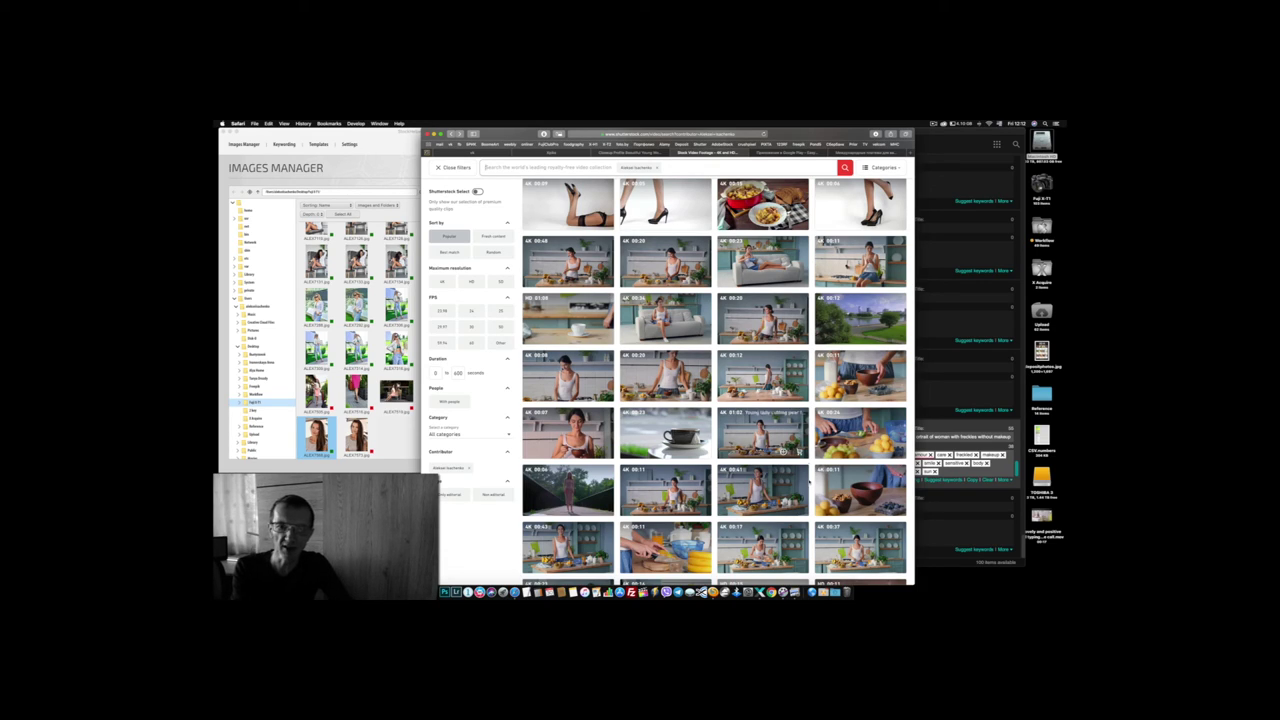
mouse_move(762, 492)
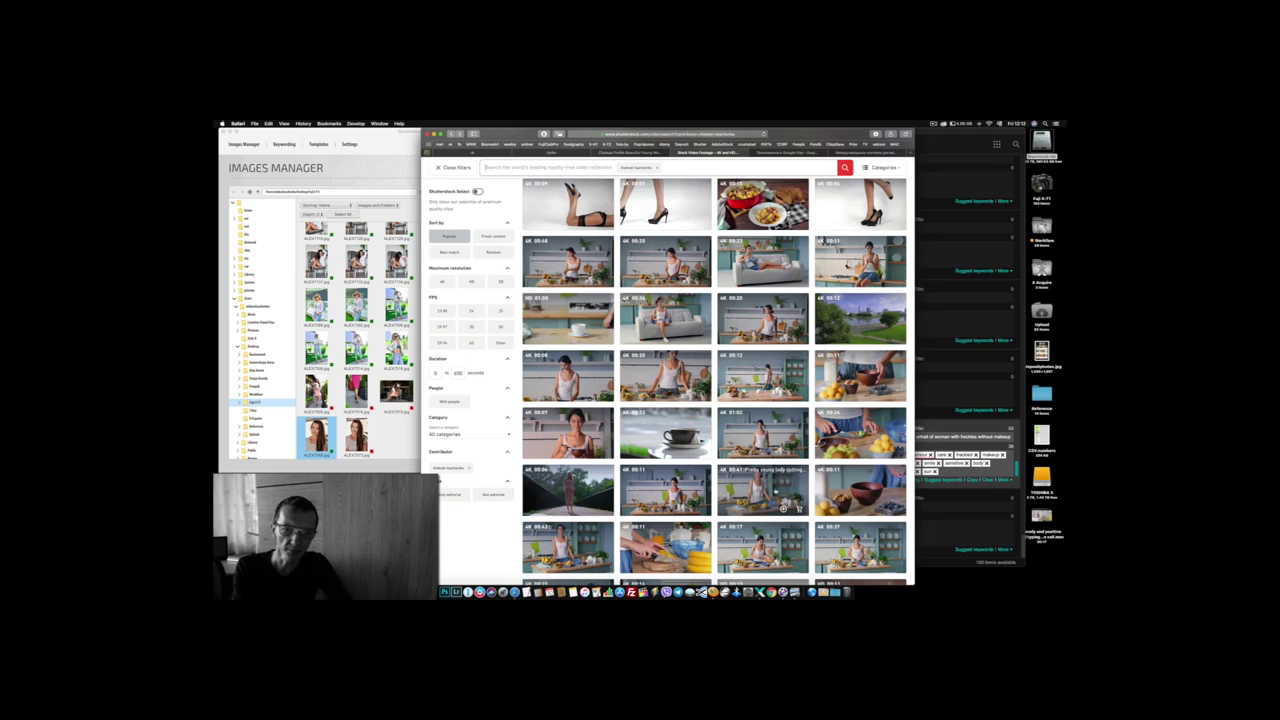